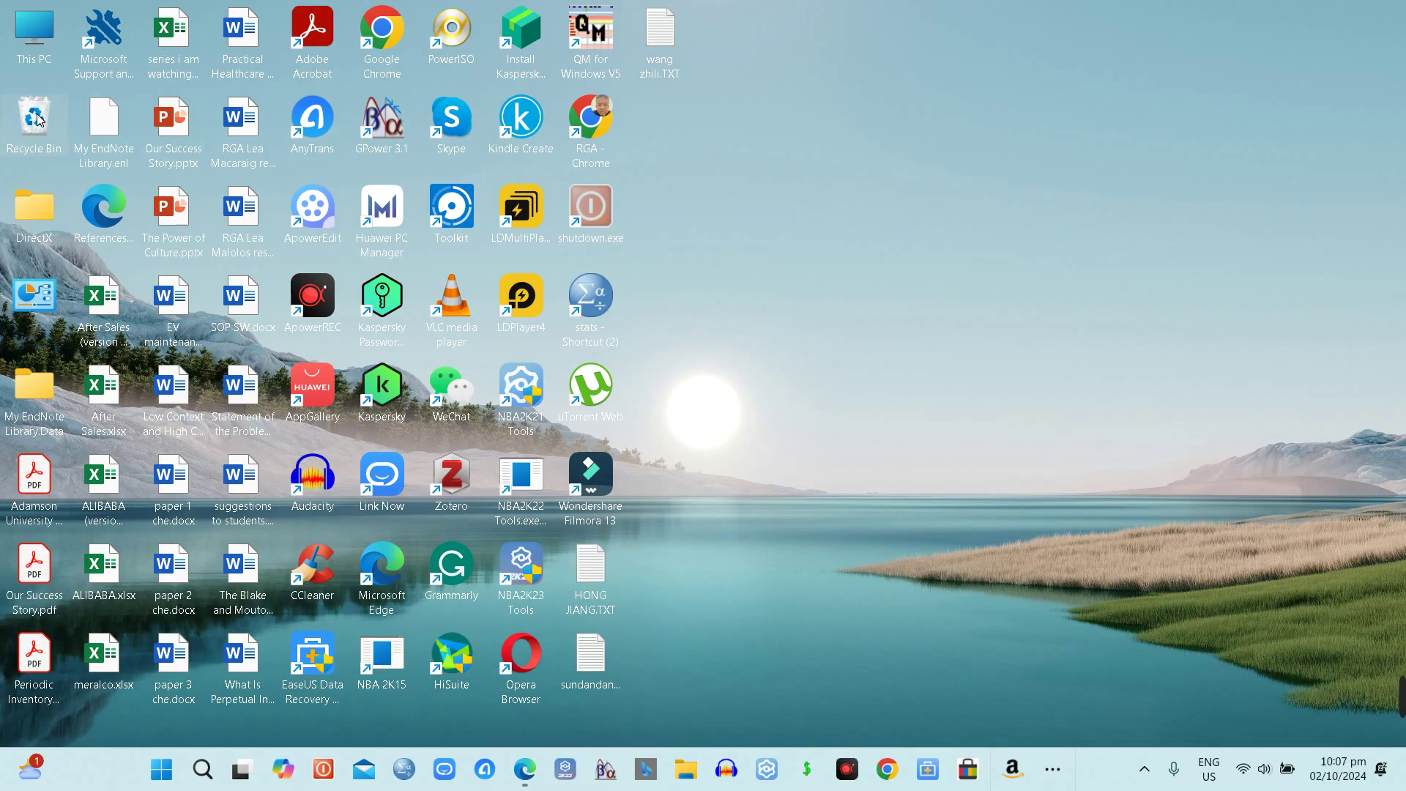
Empty the Recycle Bin and confirm the permanent deletion of its contents.
right_click(38, 119)
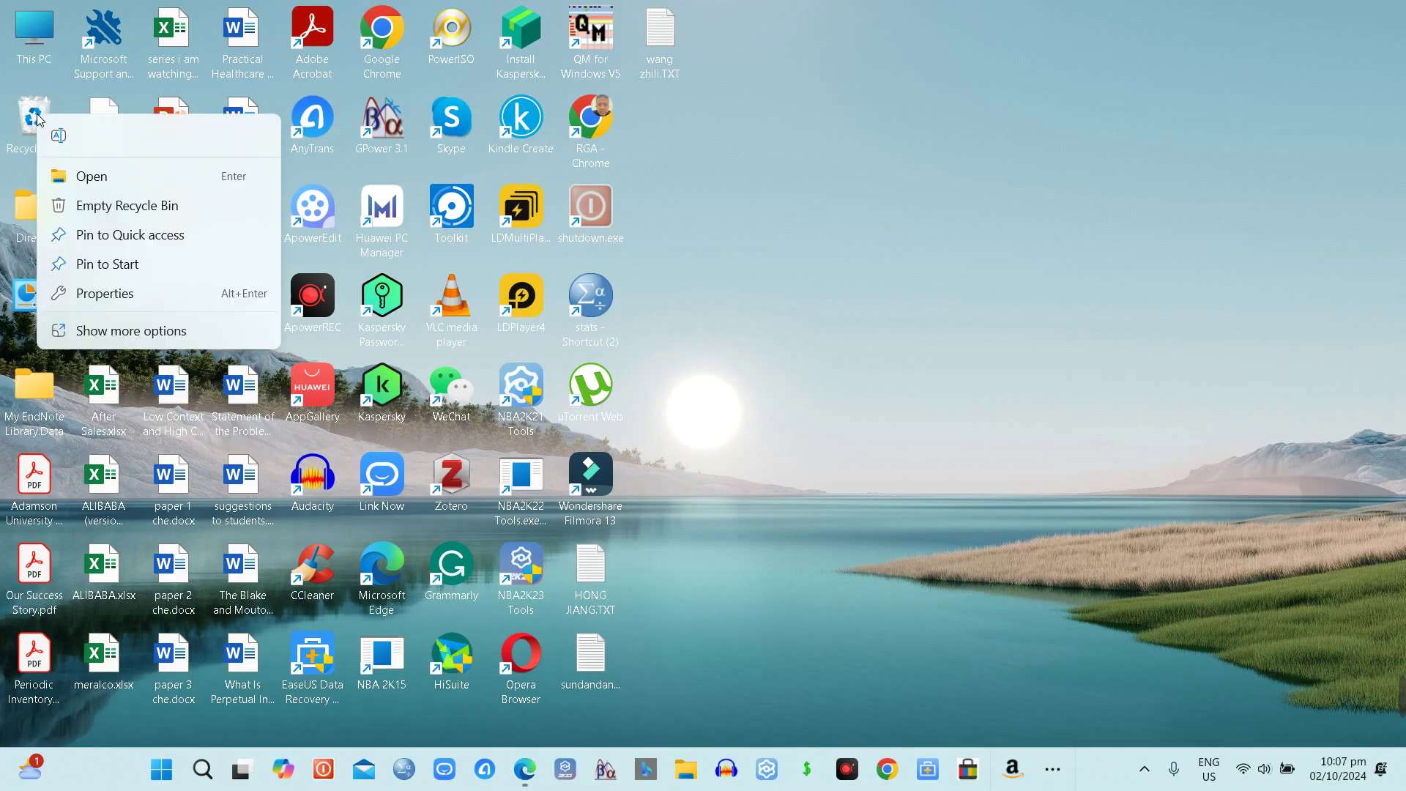
click(95, 206)
click(753, 448)
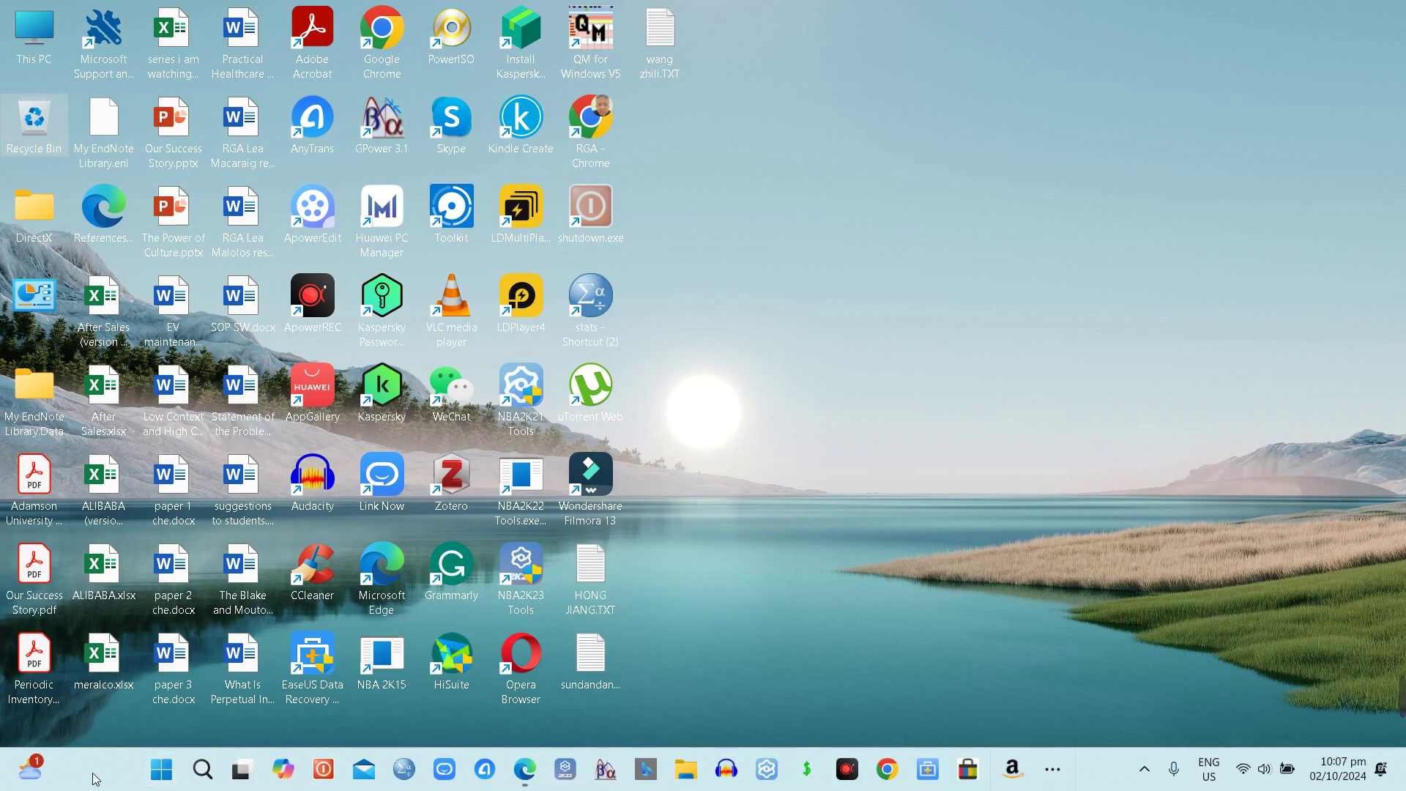
click(156, 777)
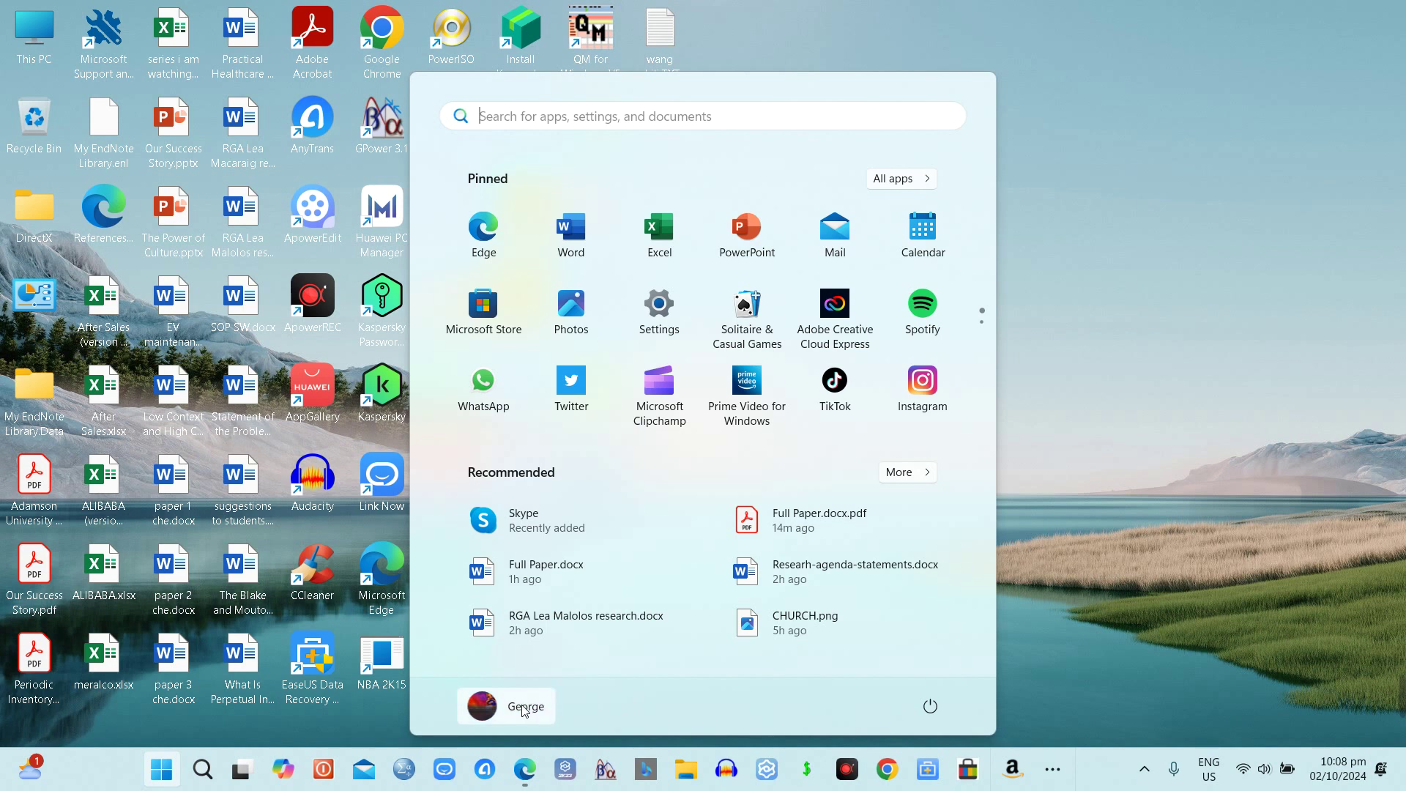
click(678, 125)
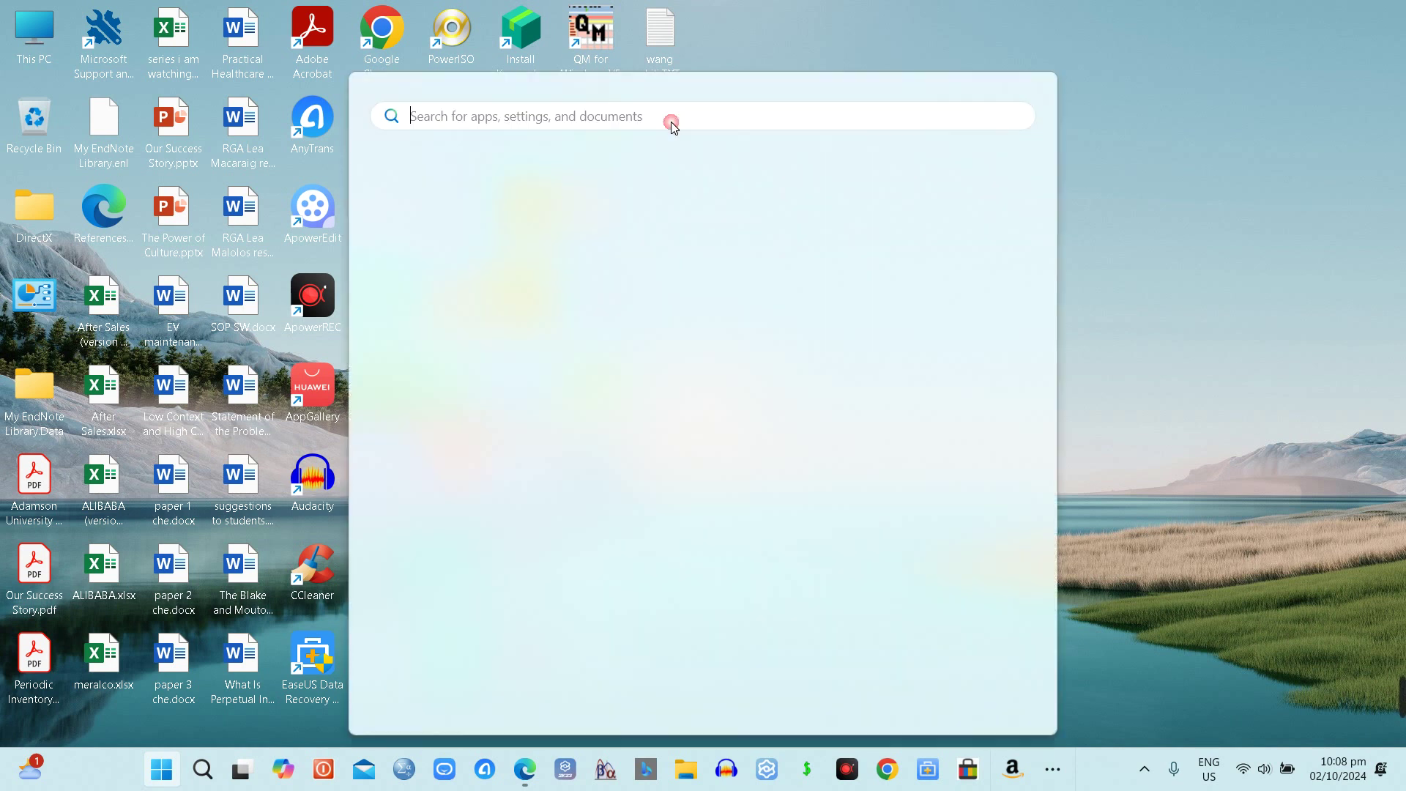
text(advanced)
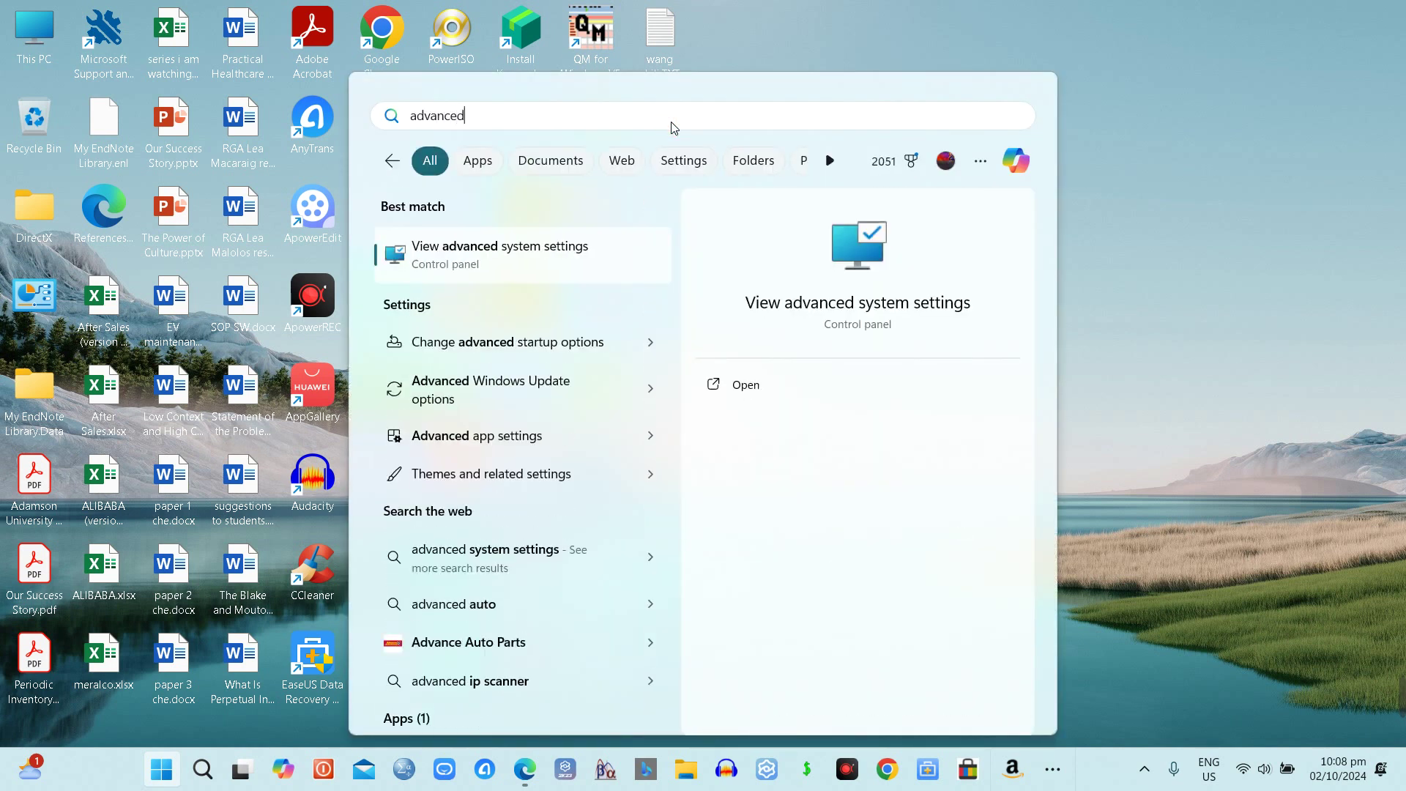
click(531, 257)
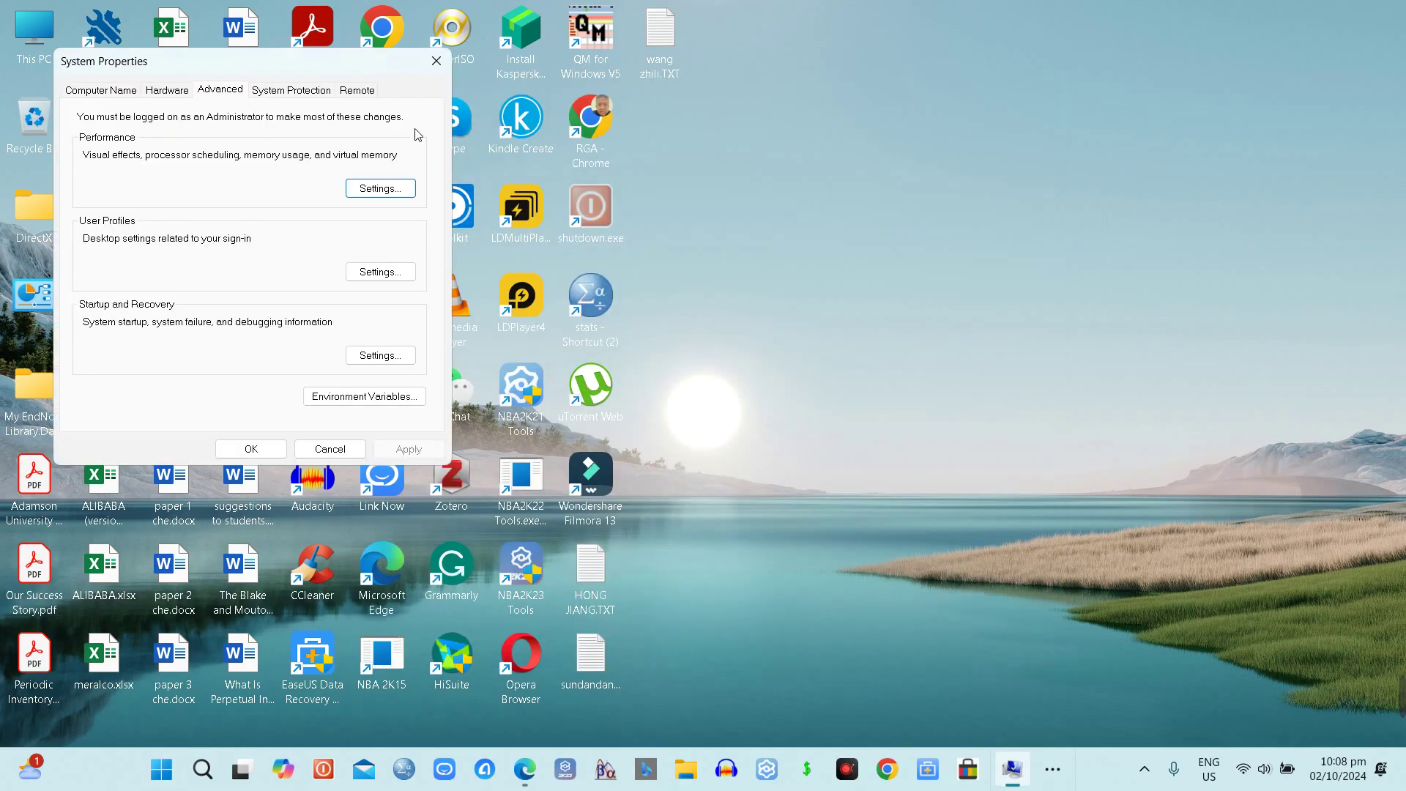
click(331, 448)
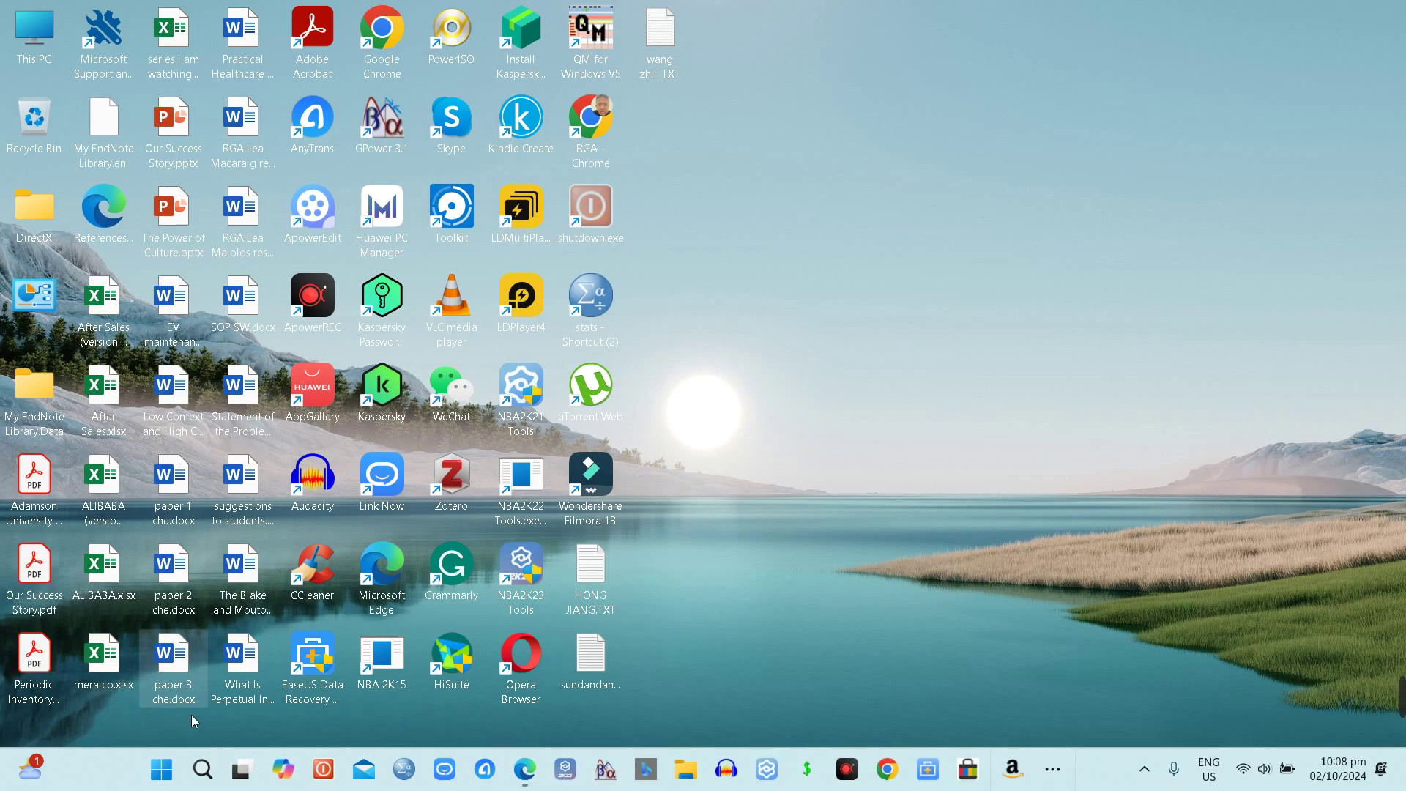
click(210, 768)
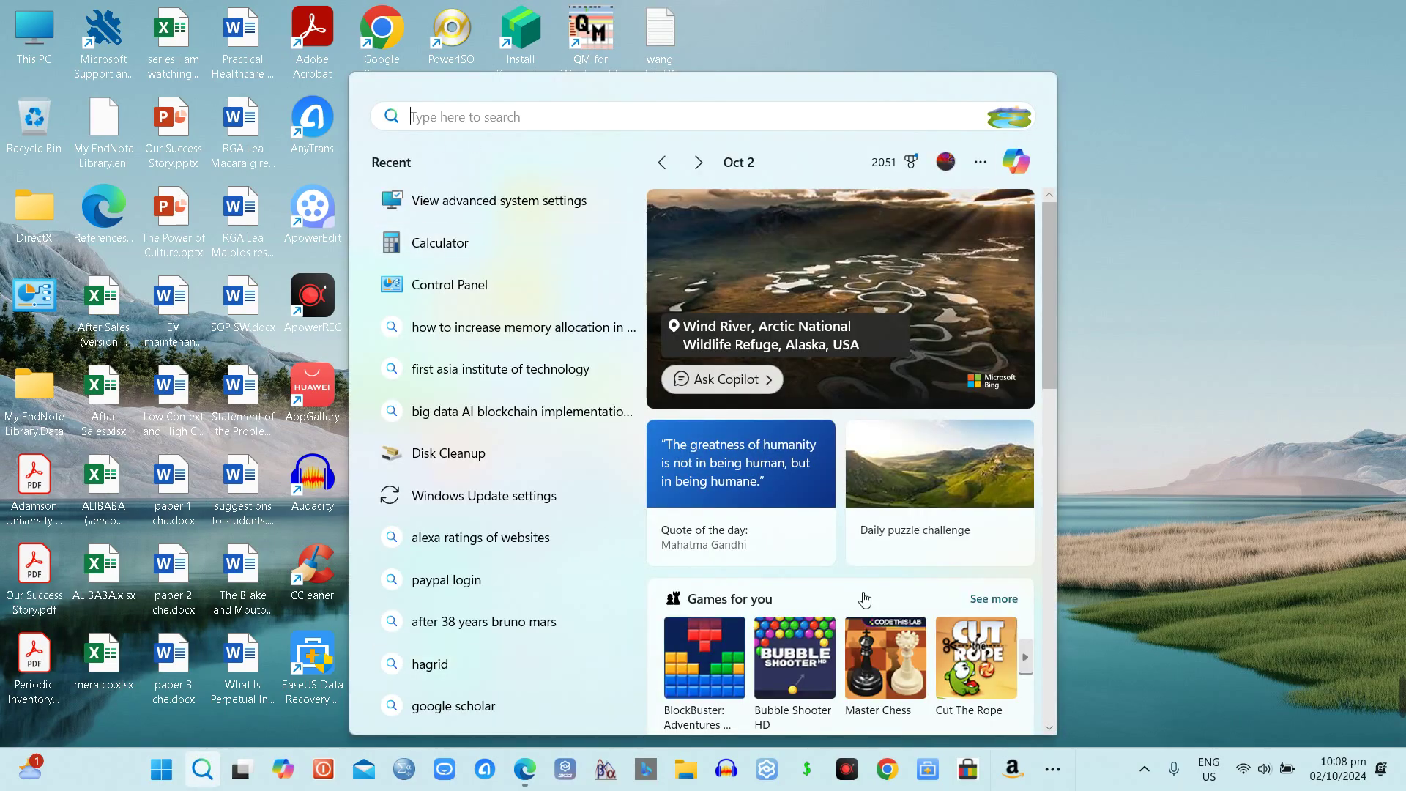
click(1306, 352)
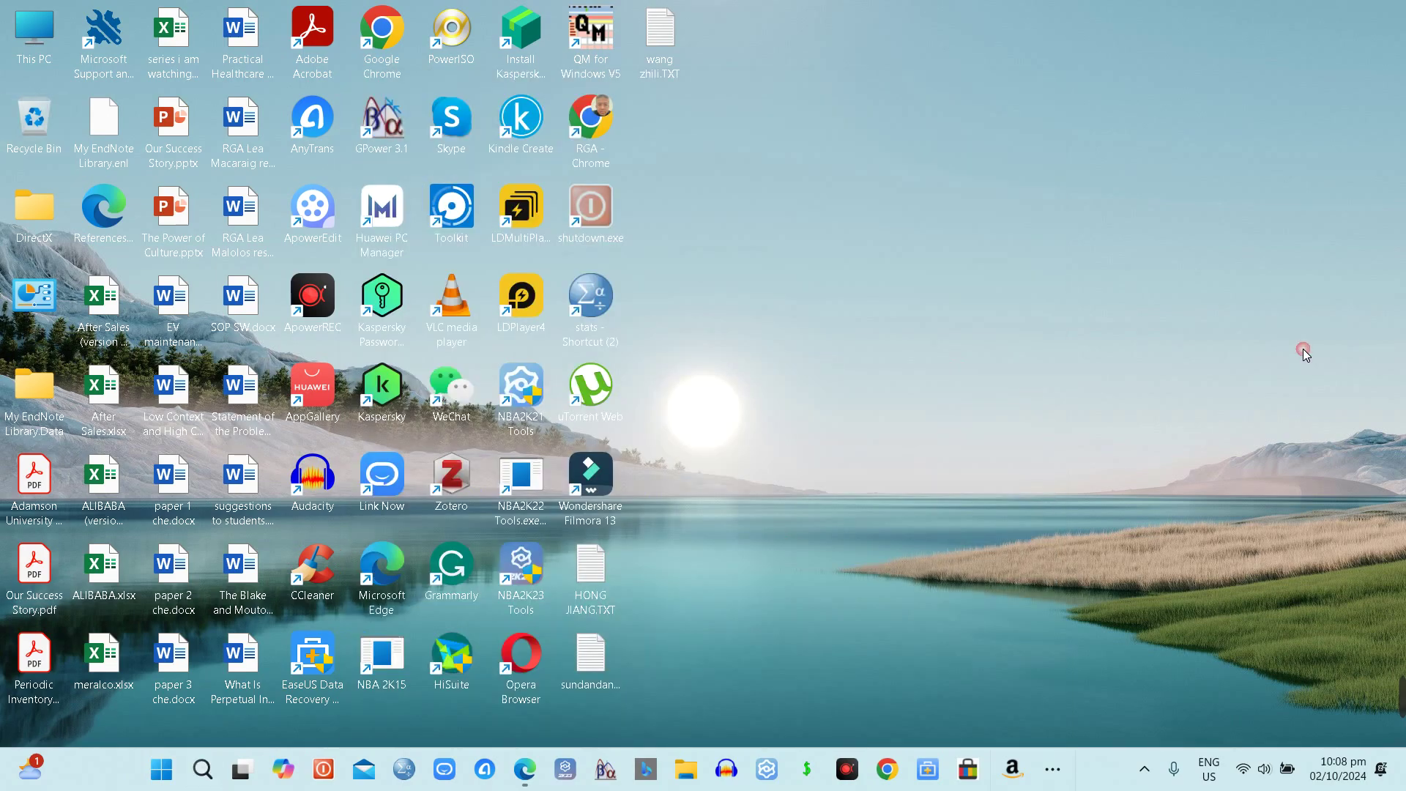
Search Windows for "ADVAN", open View advanced system settings and show the advanced system properties.
click(162, 771)
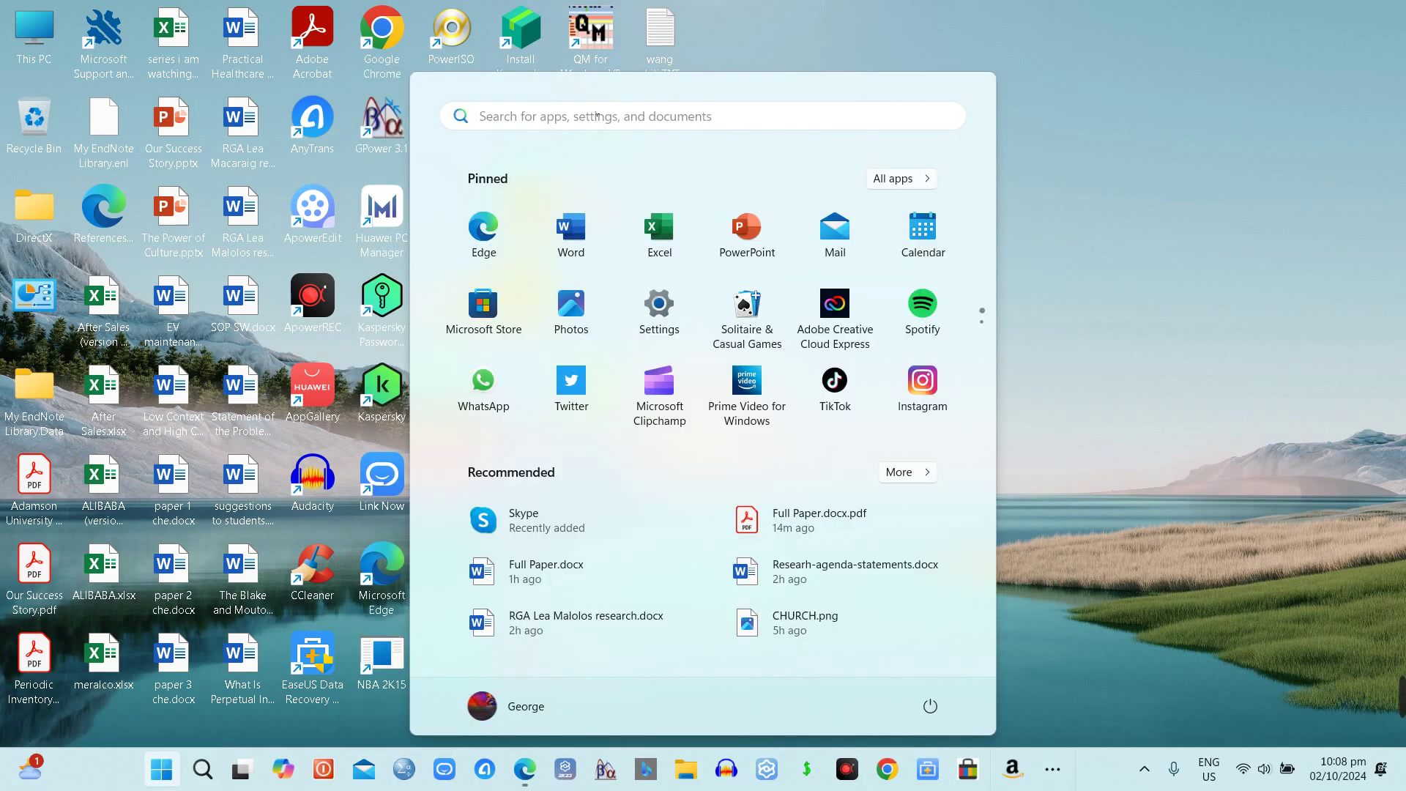
click(597, 115)
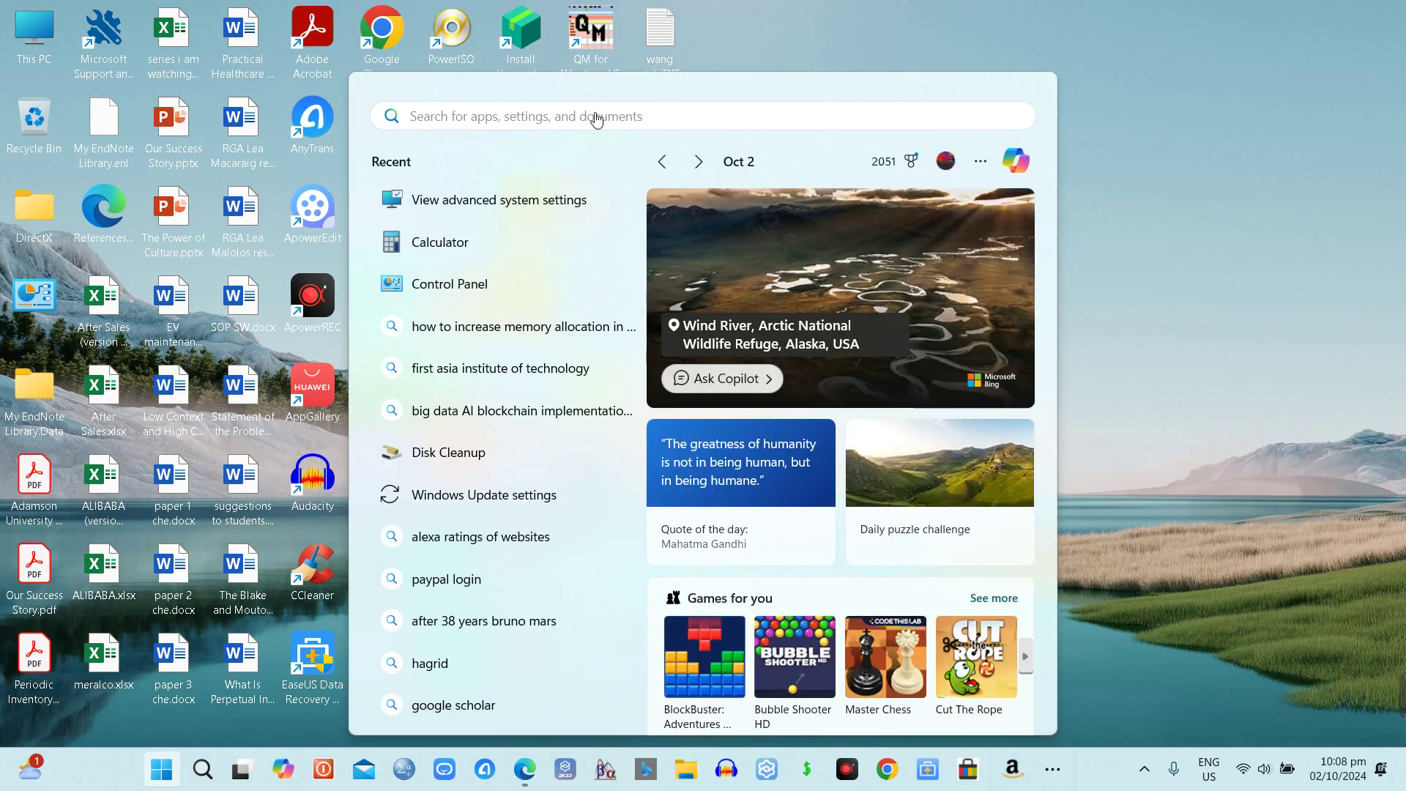
text(ADVAN)
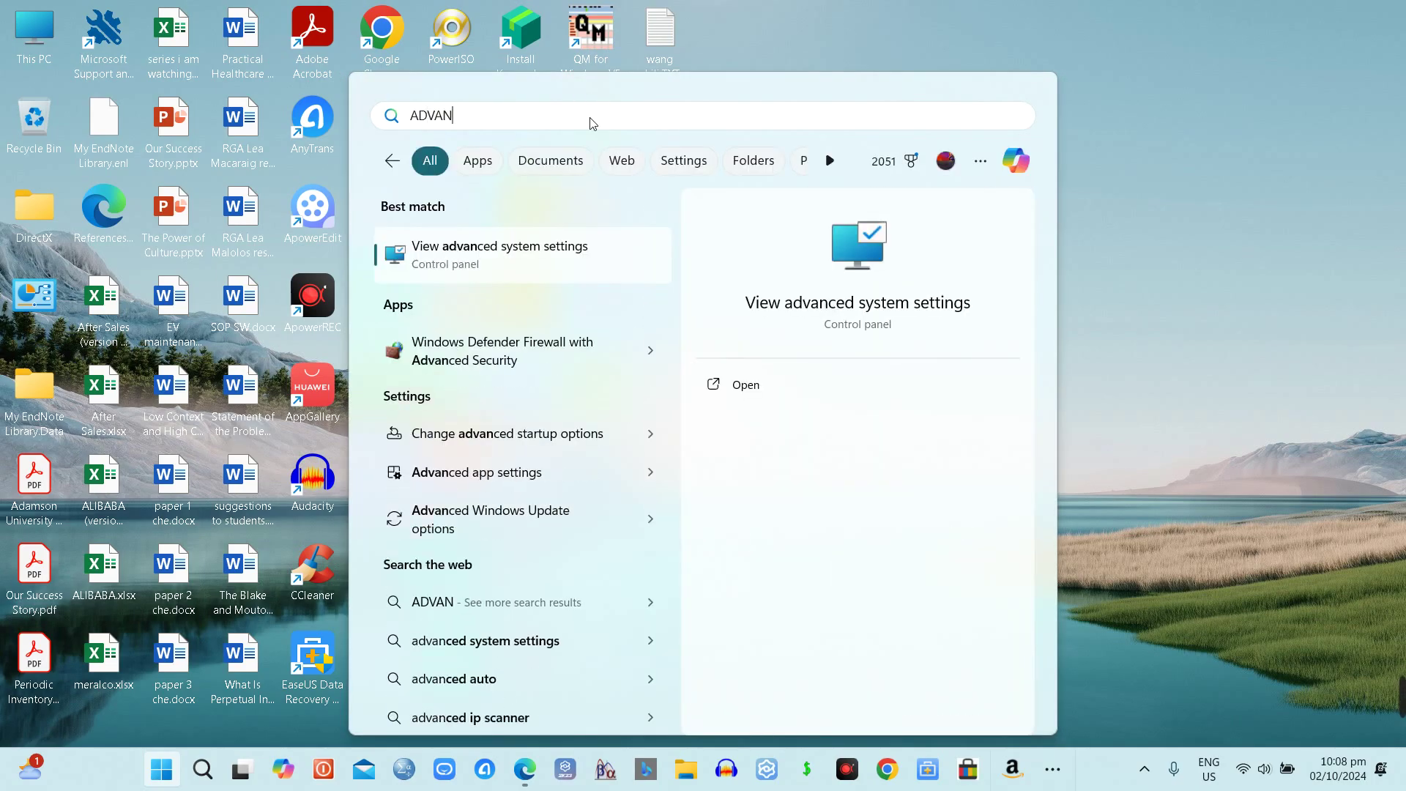
click(493, 254)
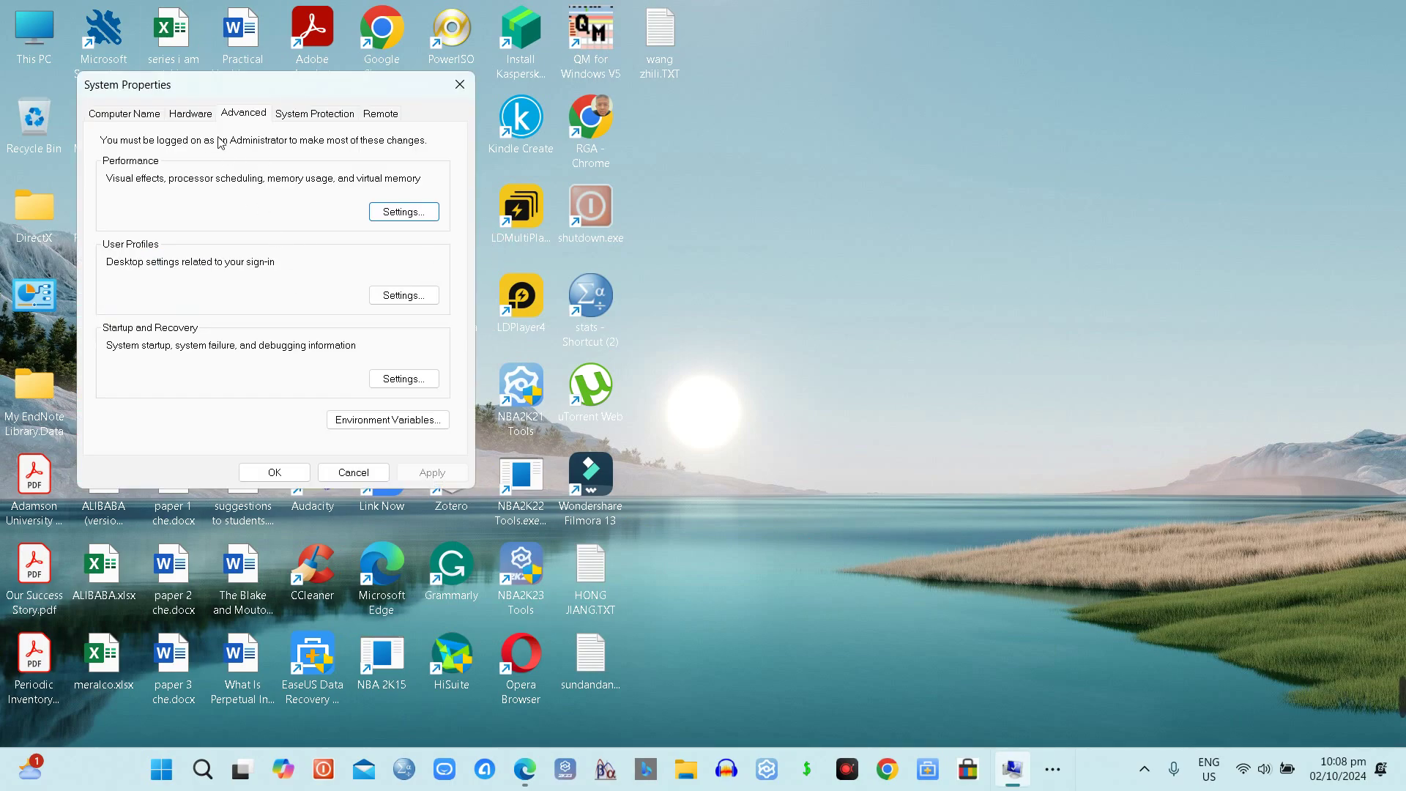
click(125, 119)
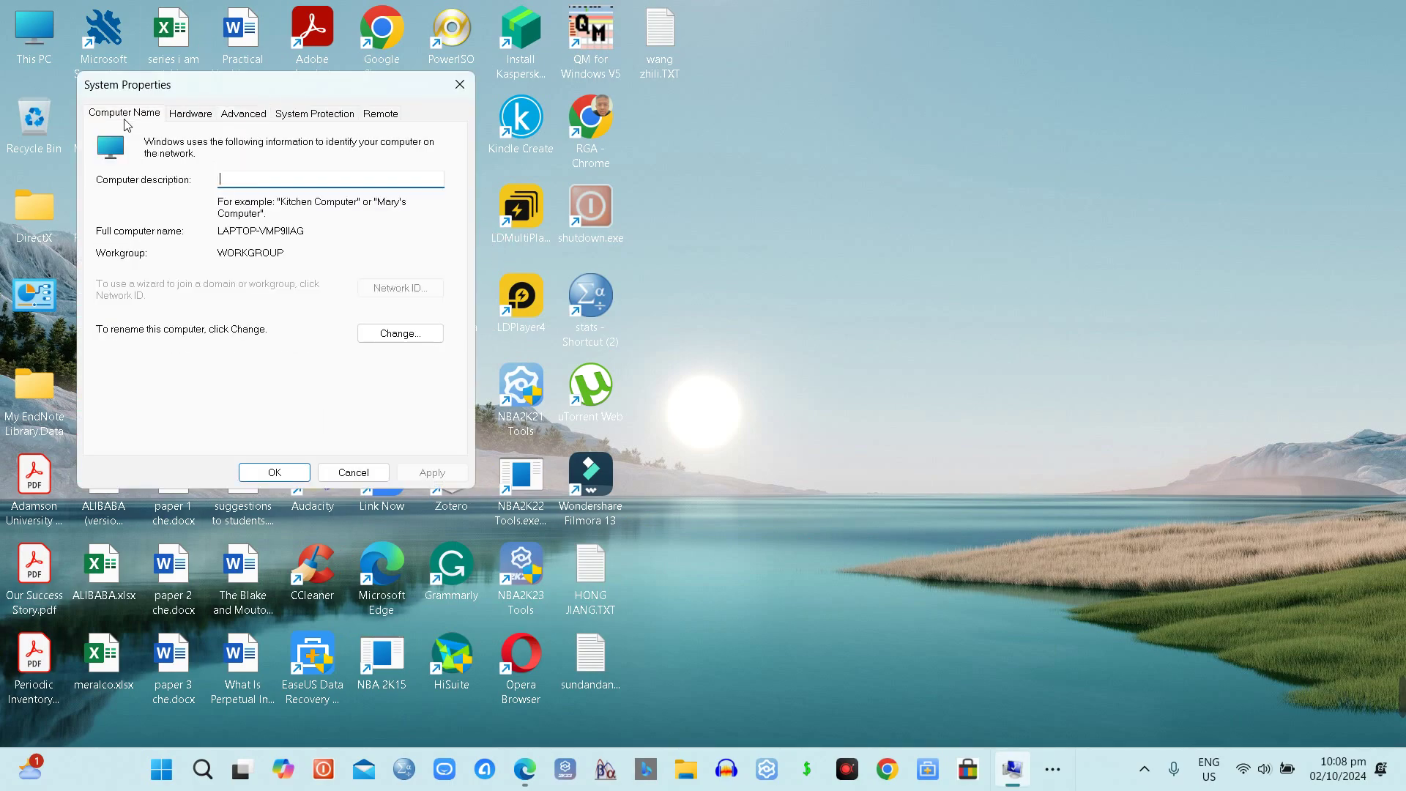
click(257, 117)
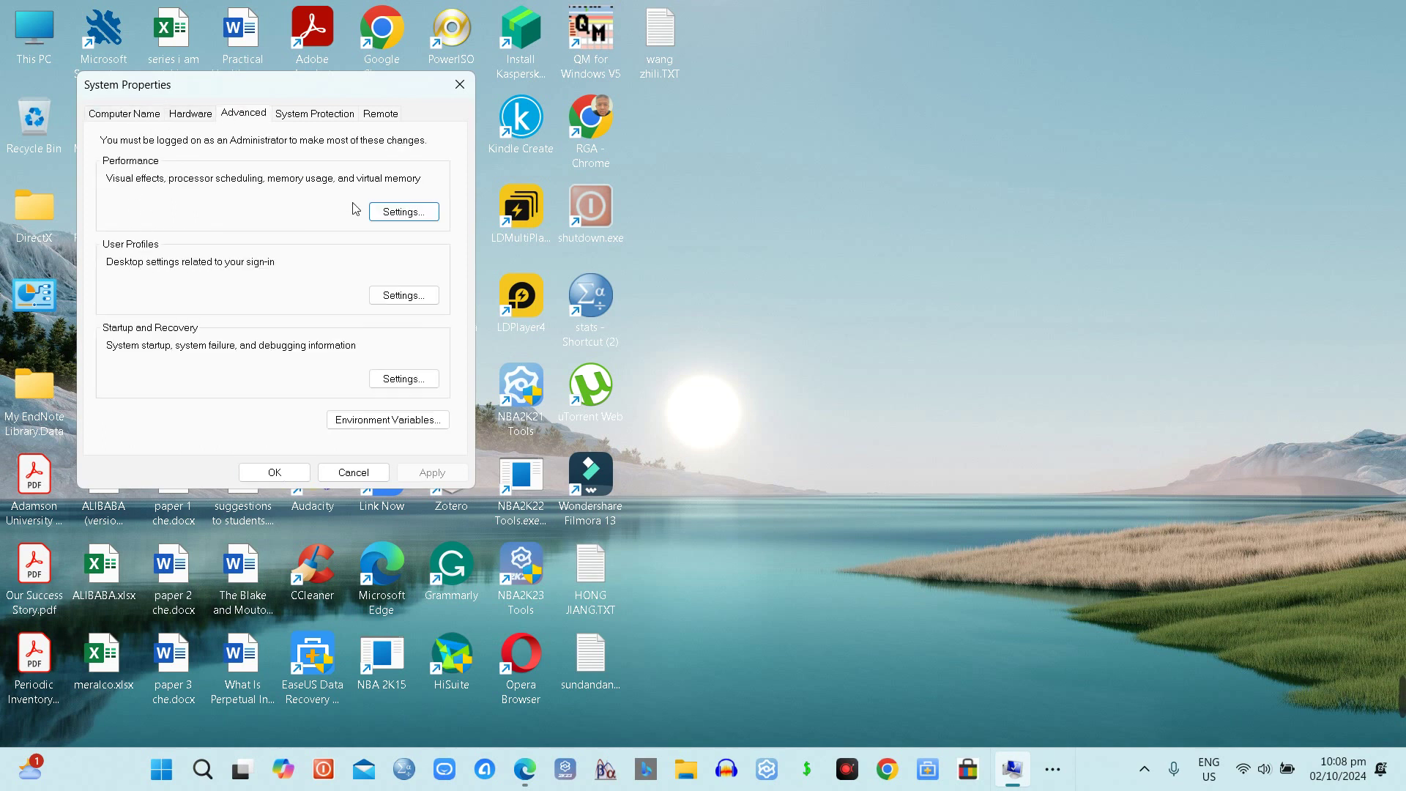
Set the Windows visual effects to Adjust for best performance in the performance options and apply the setting.
click(395, 211)
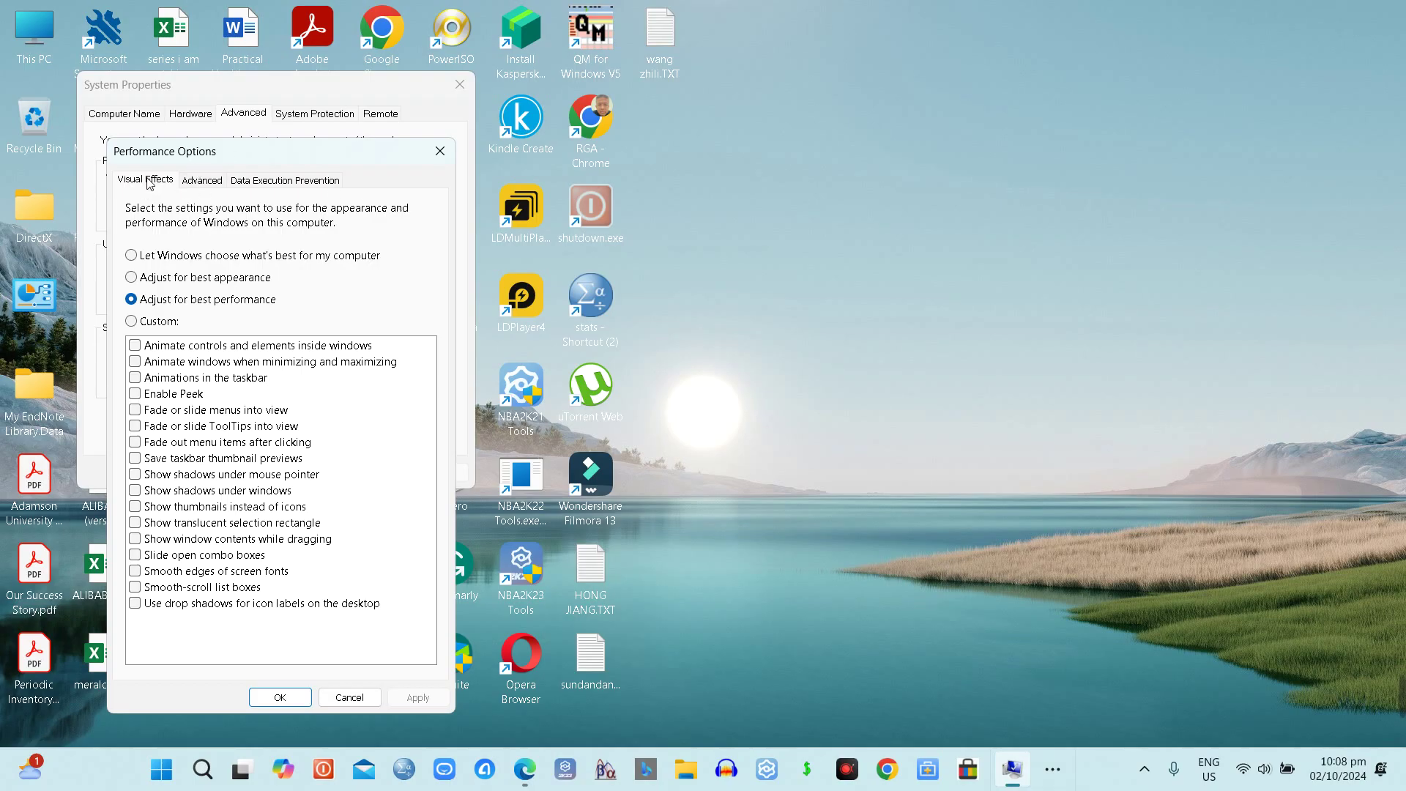
click(158, 325)
click(132, 300)
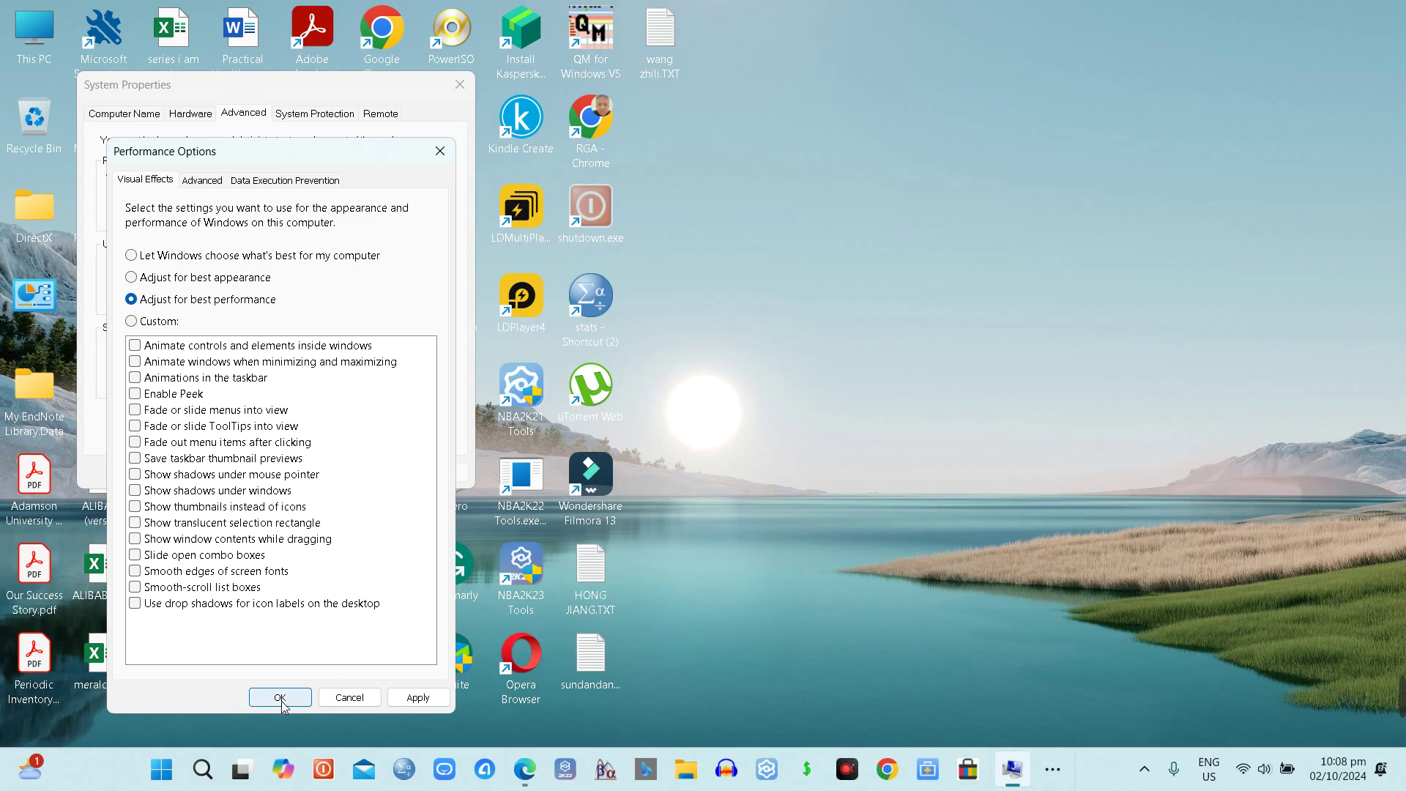
click(416, 698)
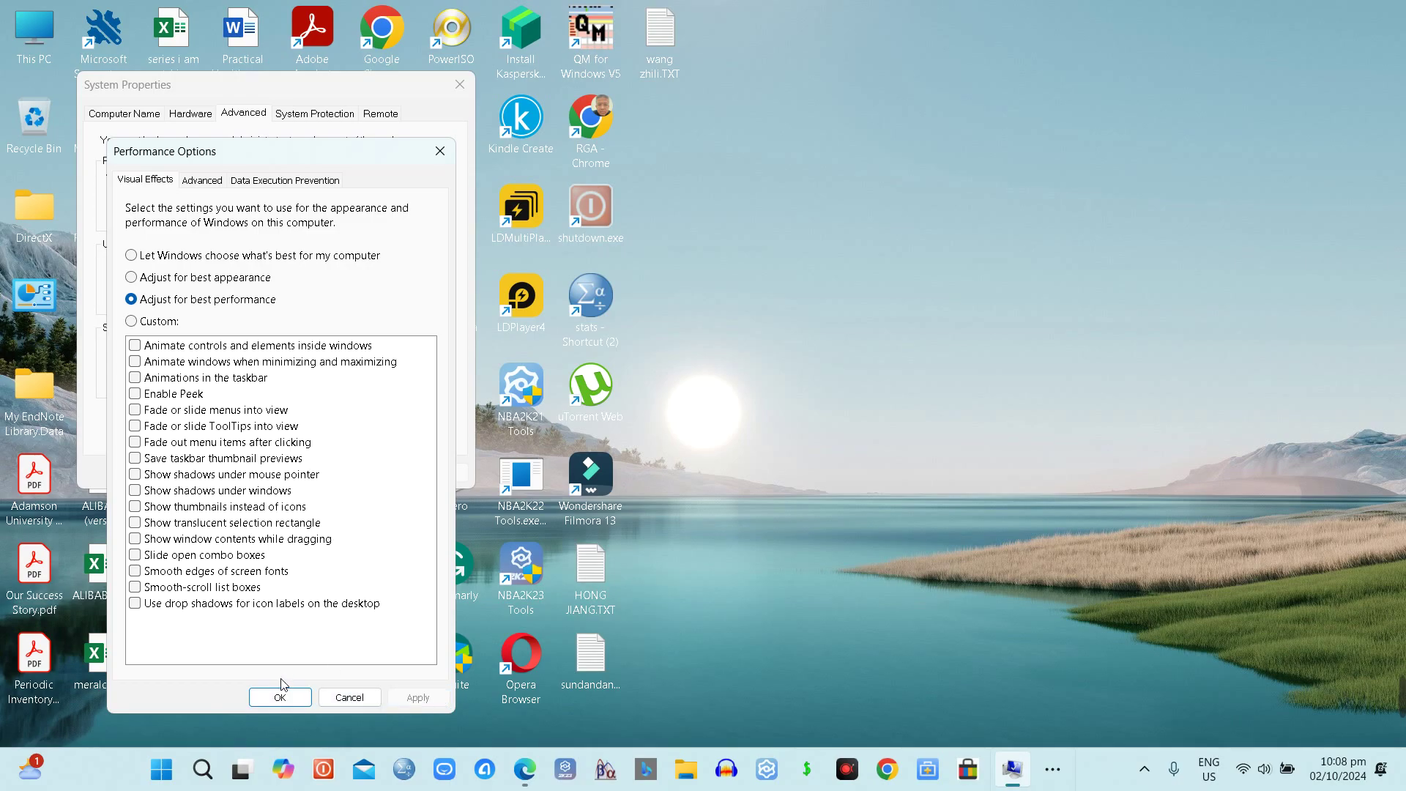
click(258, 701)
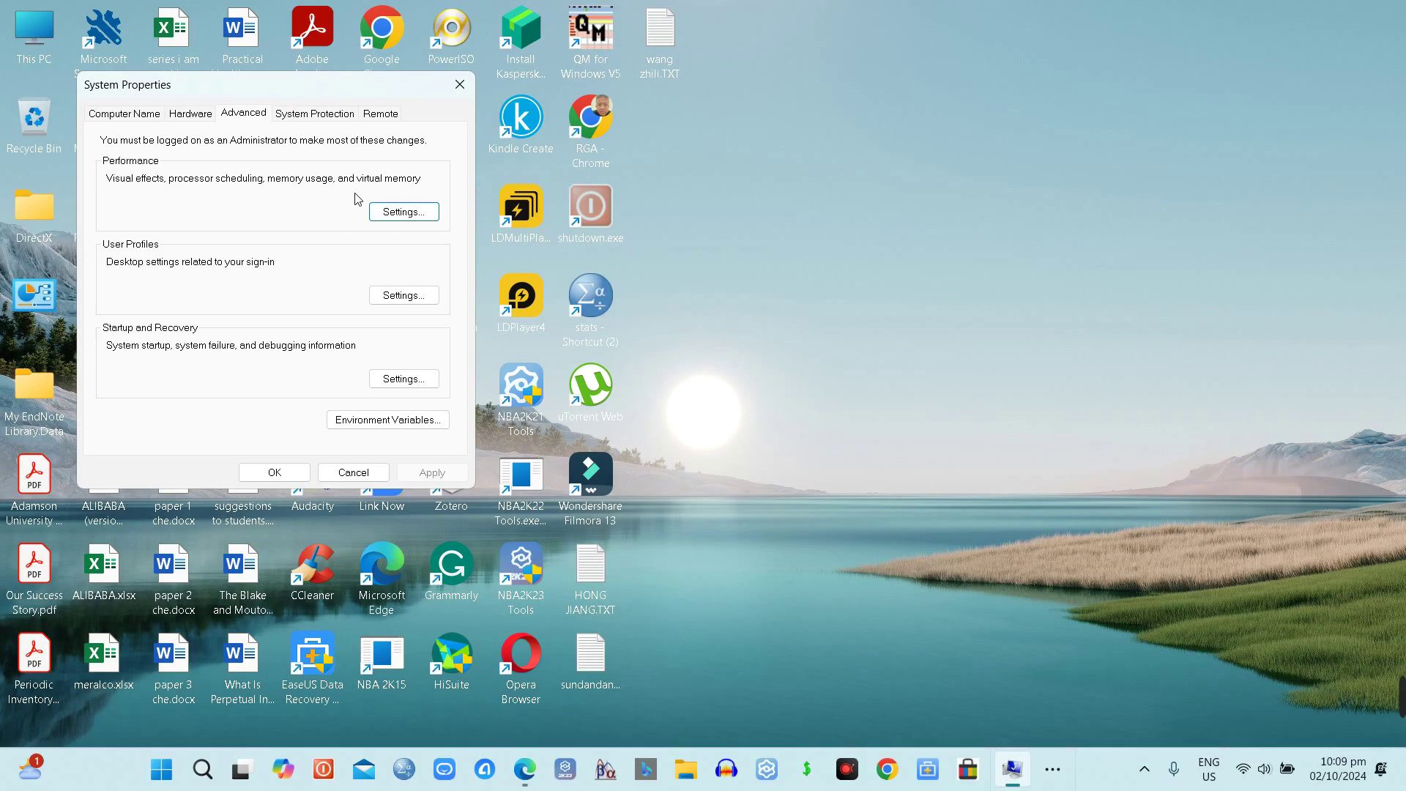
Open the virtual memory settings from the advanced performance options, keeping automatic paging file management for all drives off.
click(404, 213)
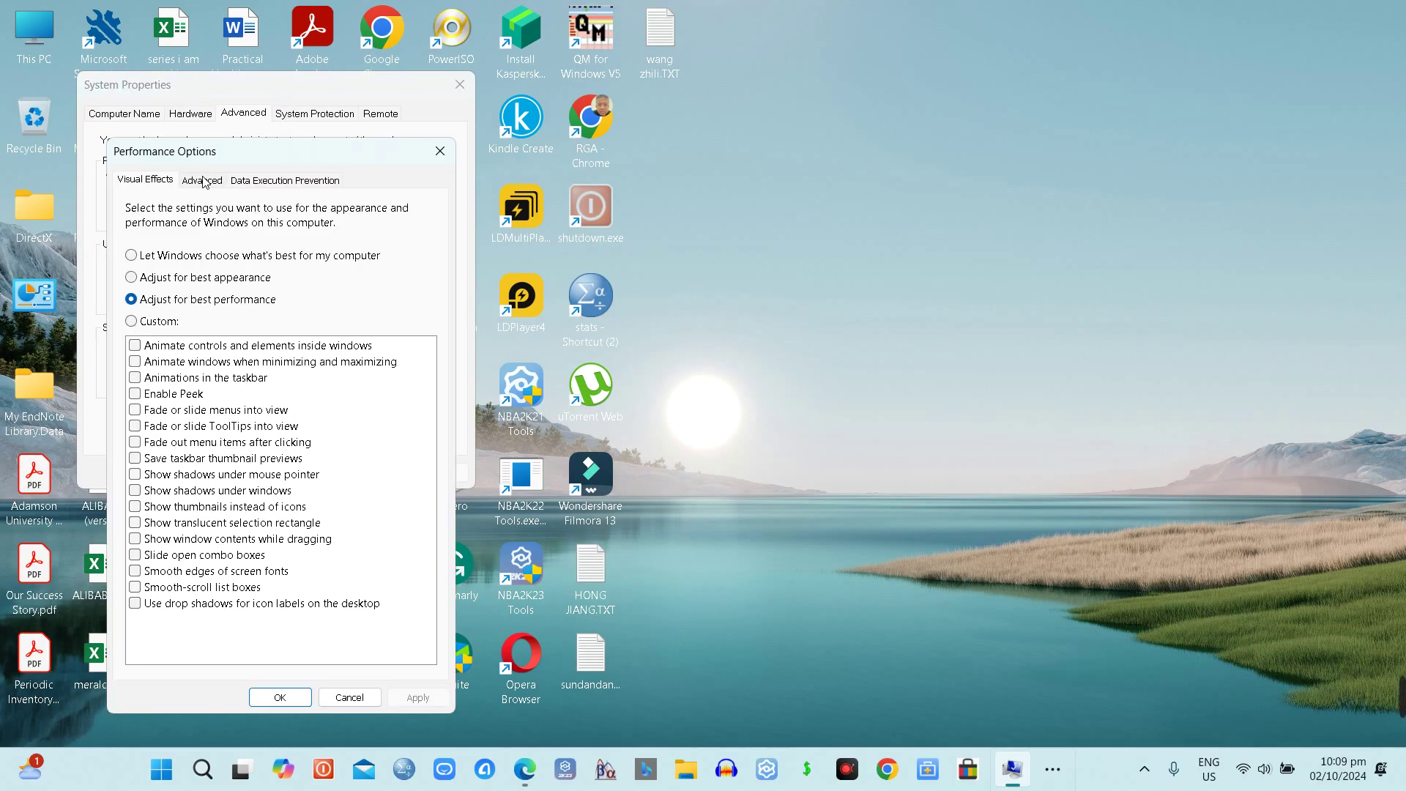
click(203, 180)
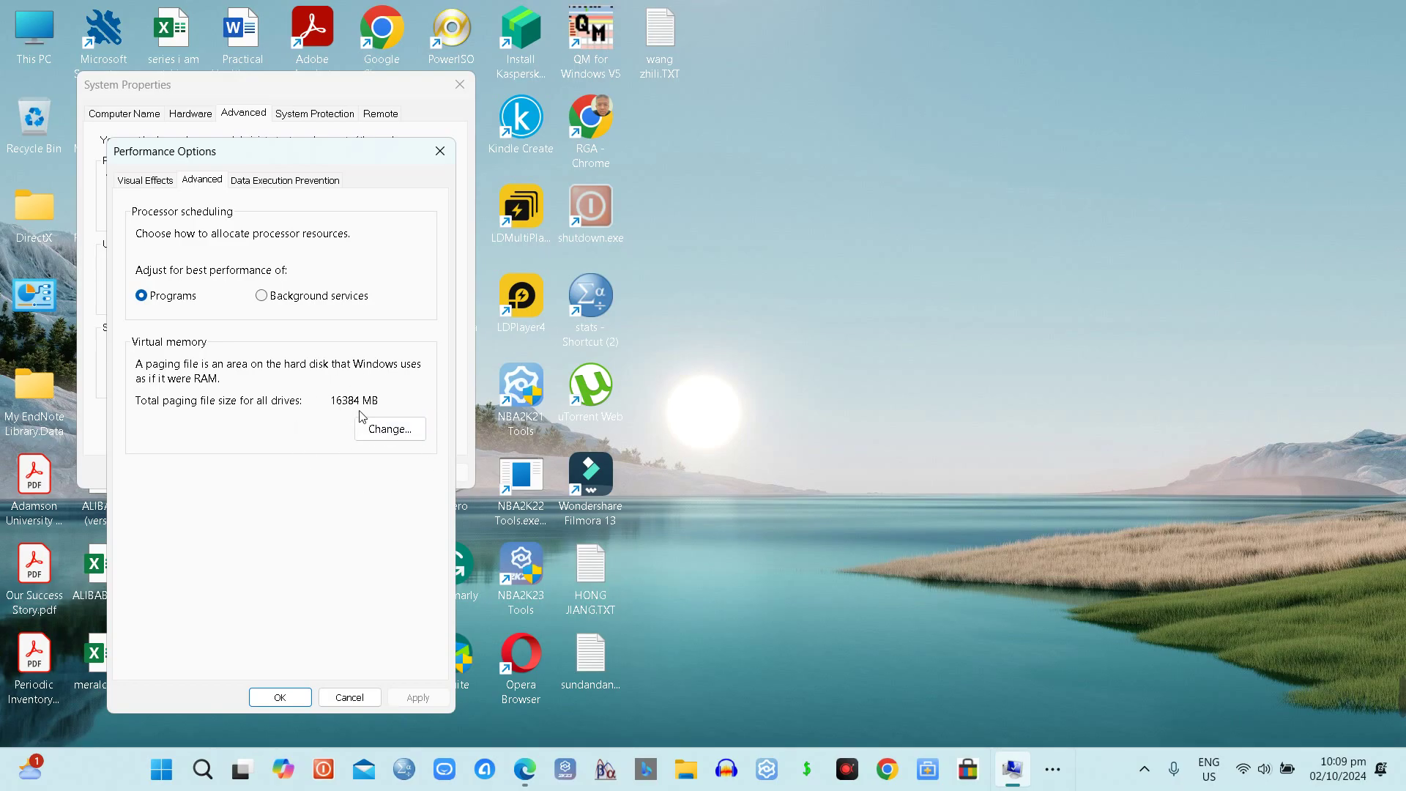
click(381, 431)
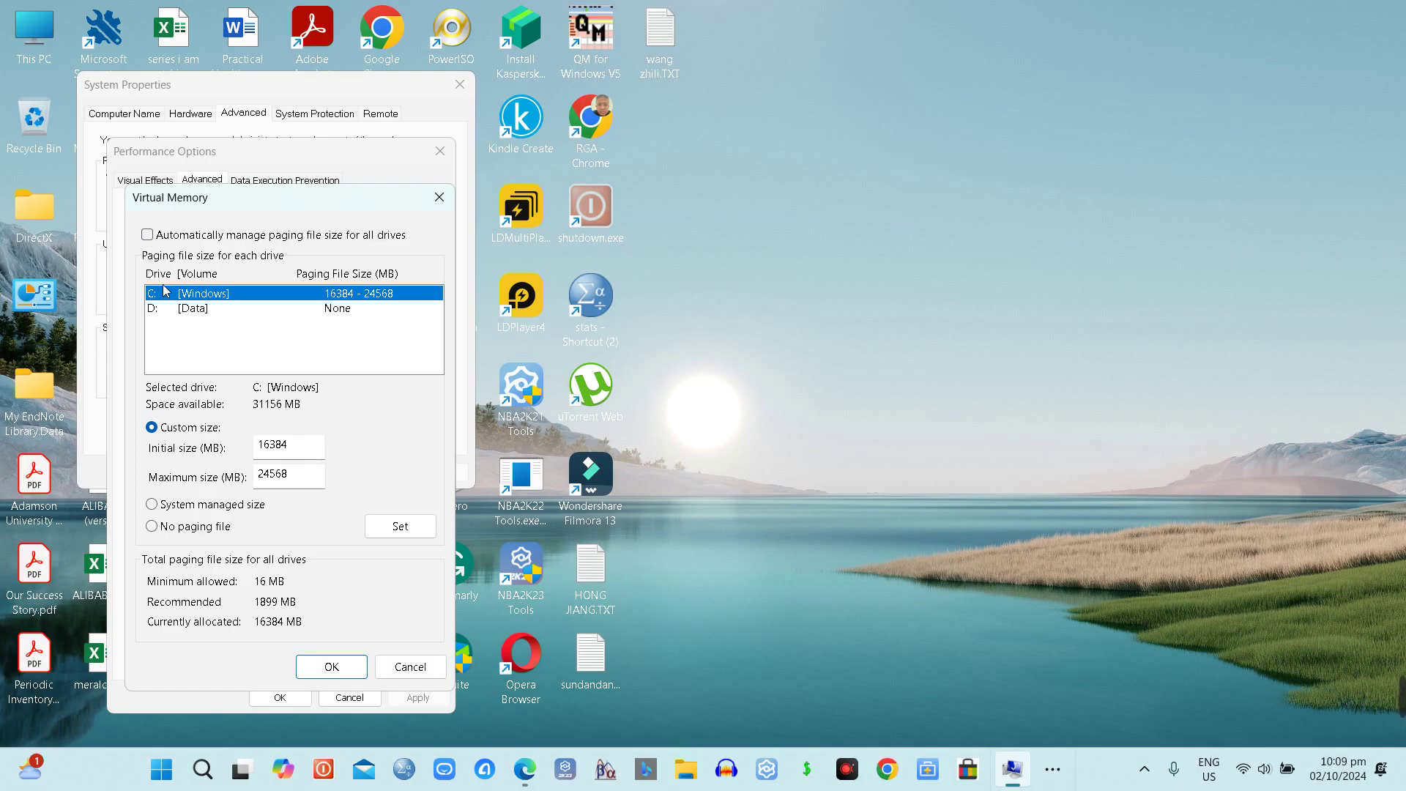
click(147, 235)
click(148, 235)
click(320, 459)
Open Calculator from the recent searches, shrink its window and place it beside the Virtual Memory dialog.
click(192, 769)
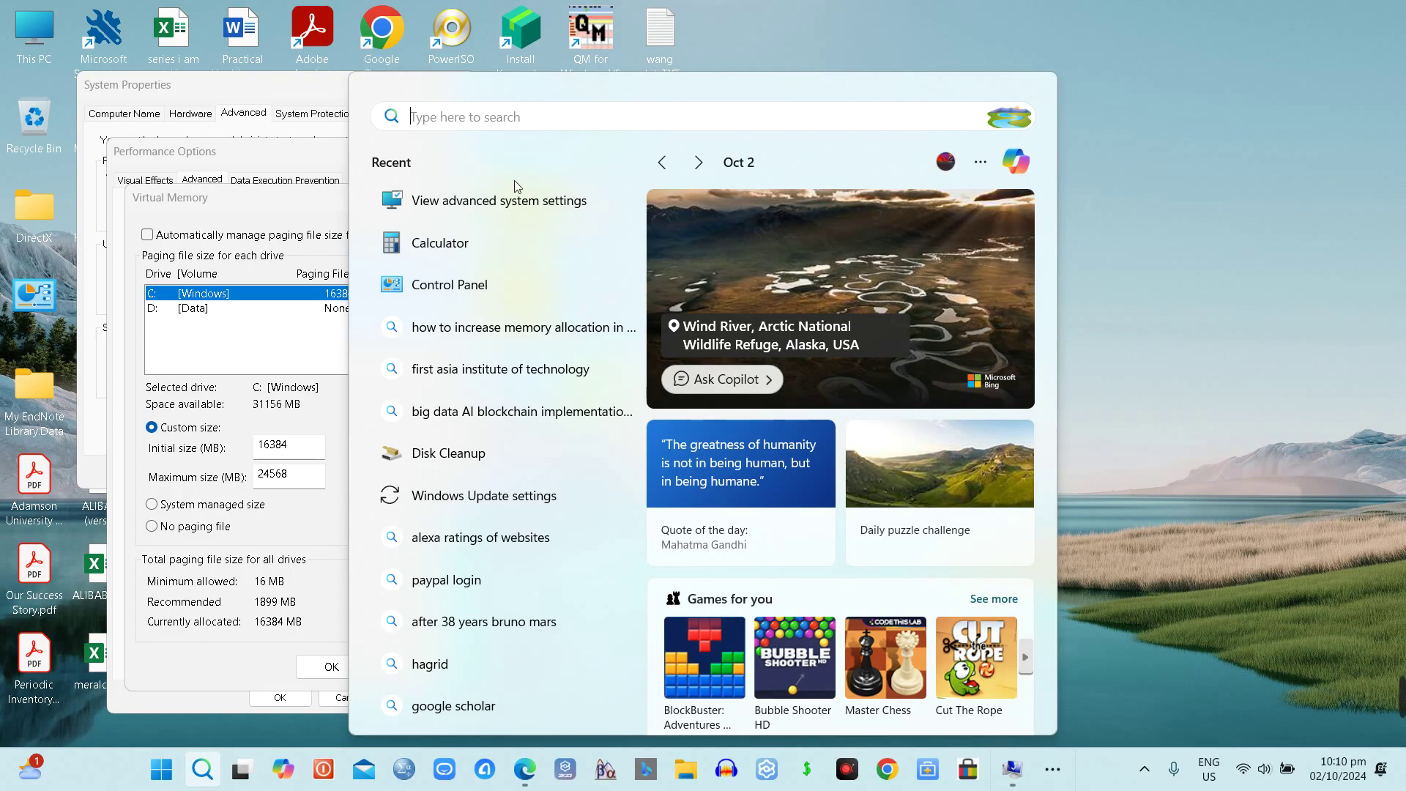
click(466, 243)
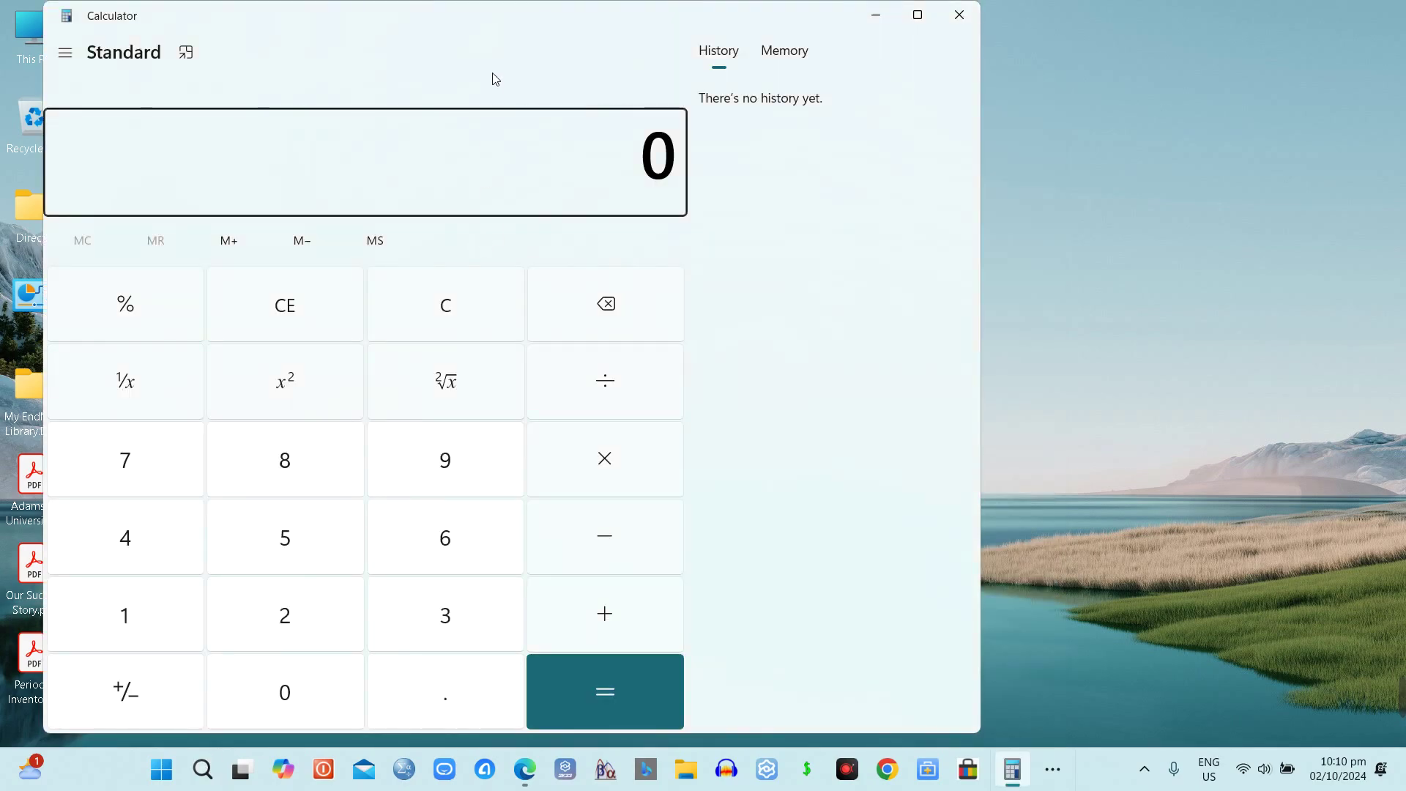
click(726, 22)
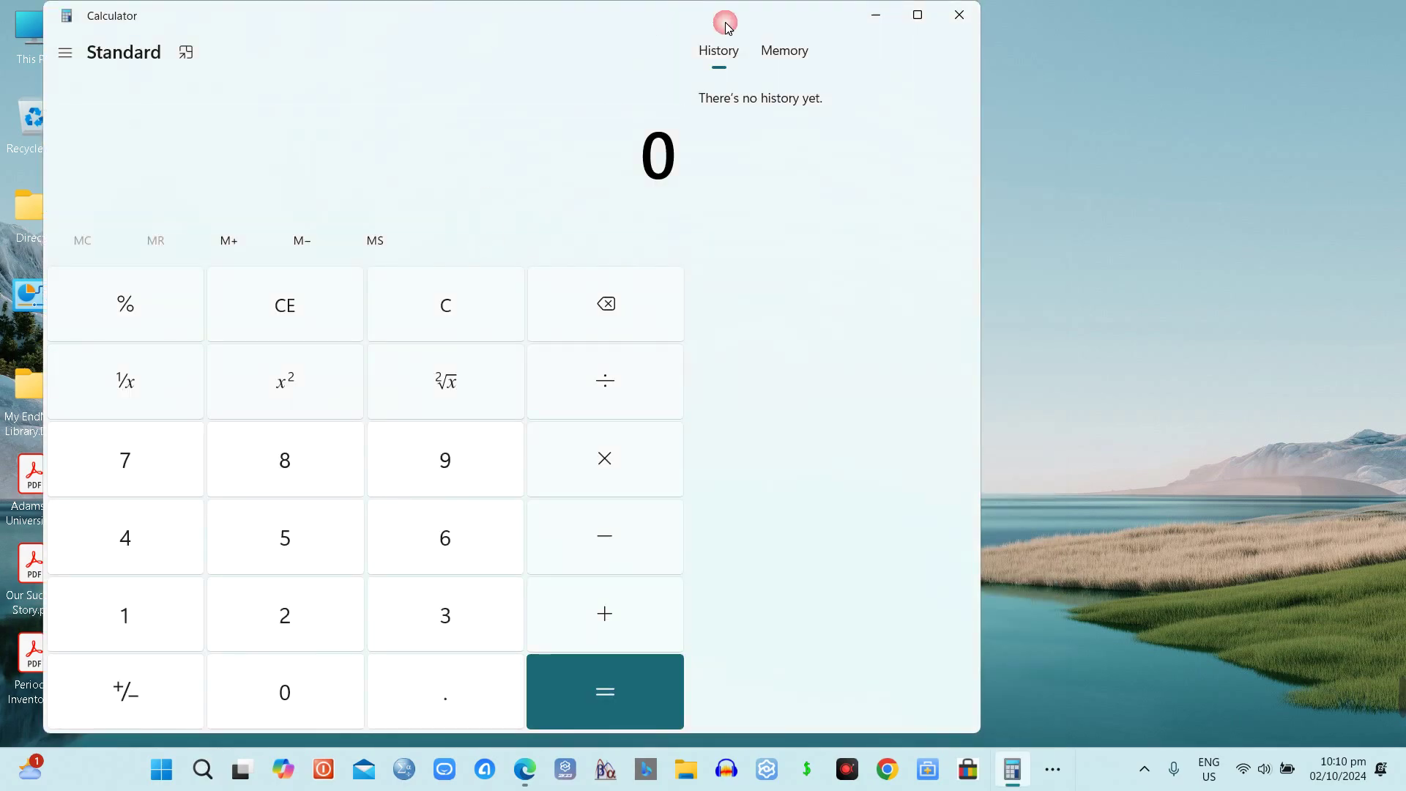
click(917, 15)
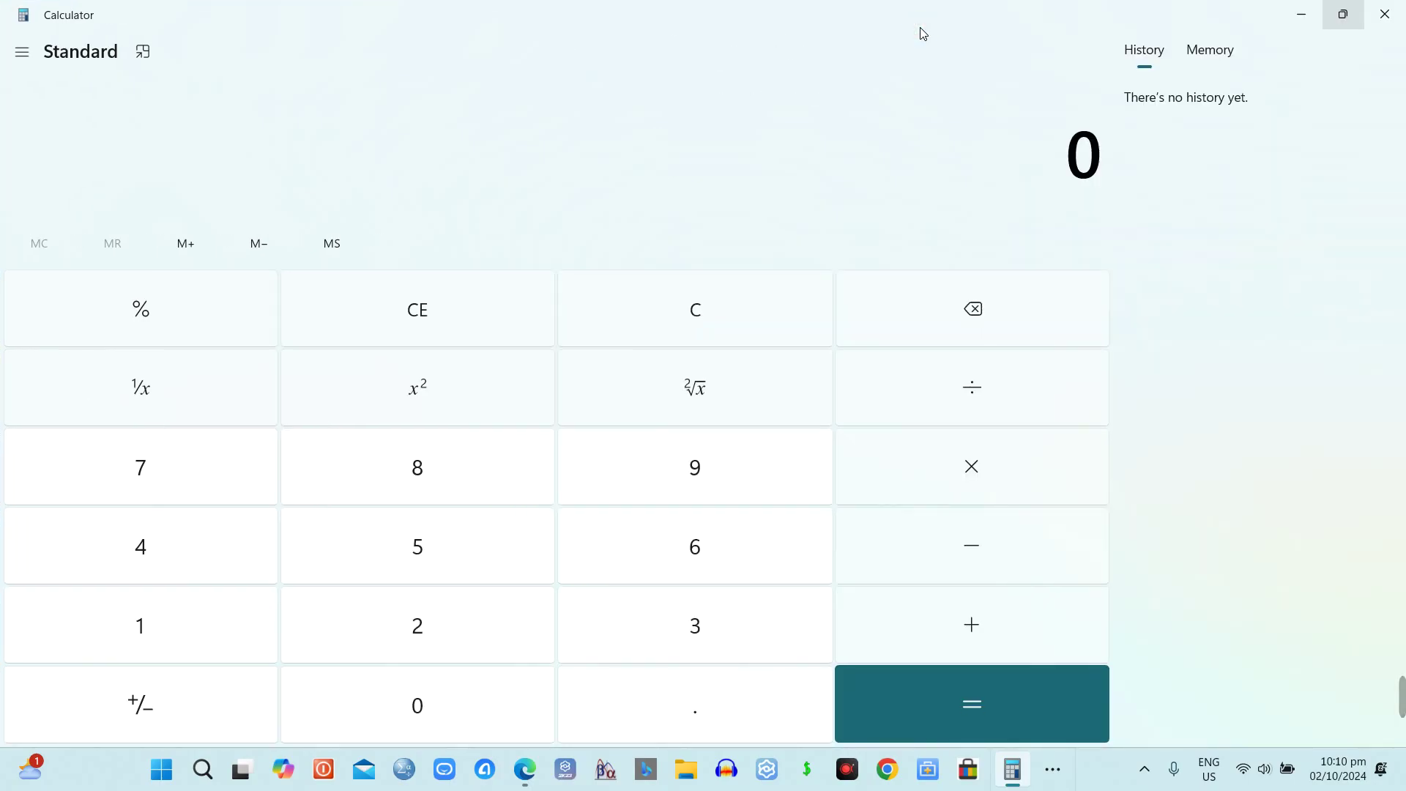
click(1343, 14)
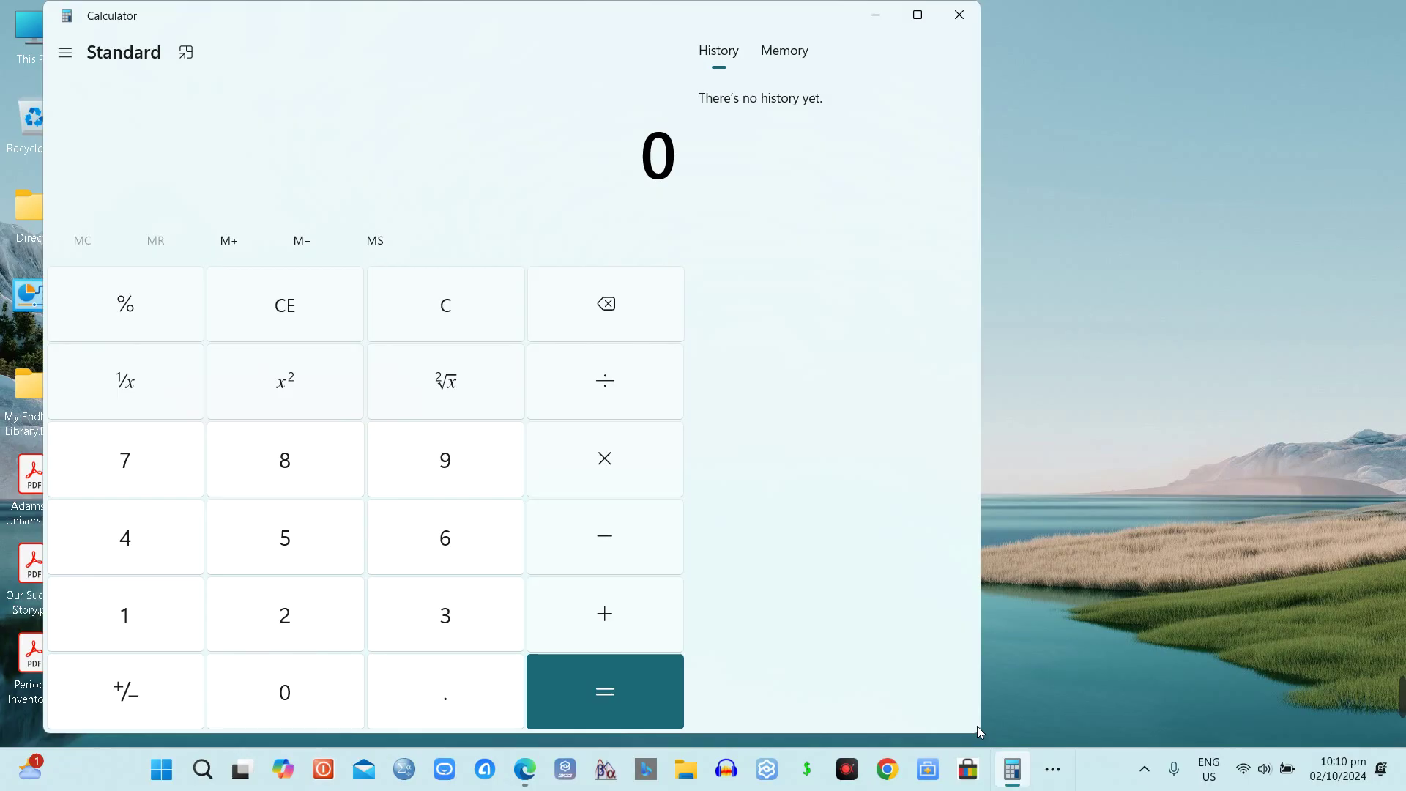
drag(986, 738, 622, 459)
drag(376, 28, 930, 168)
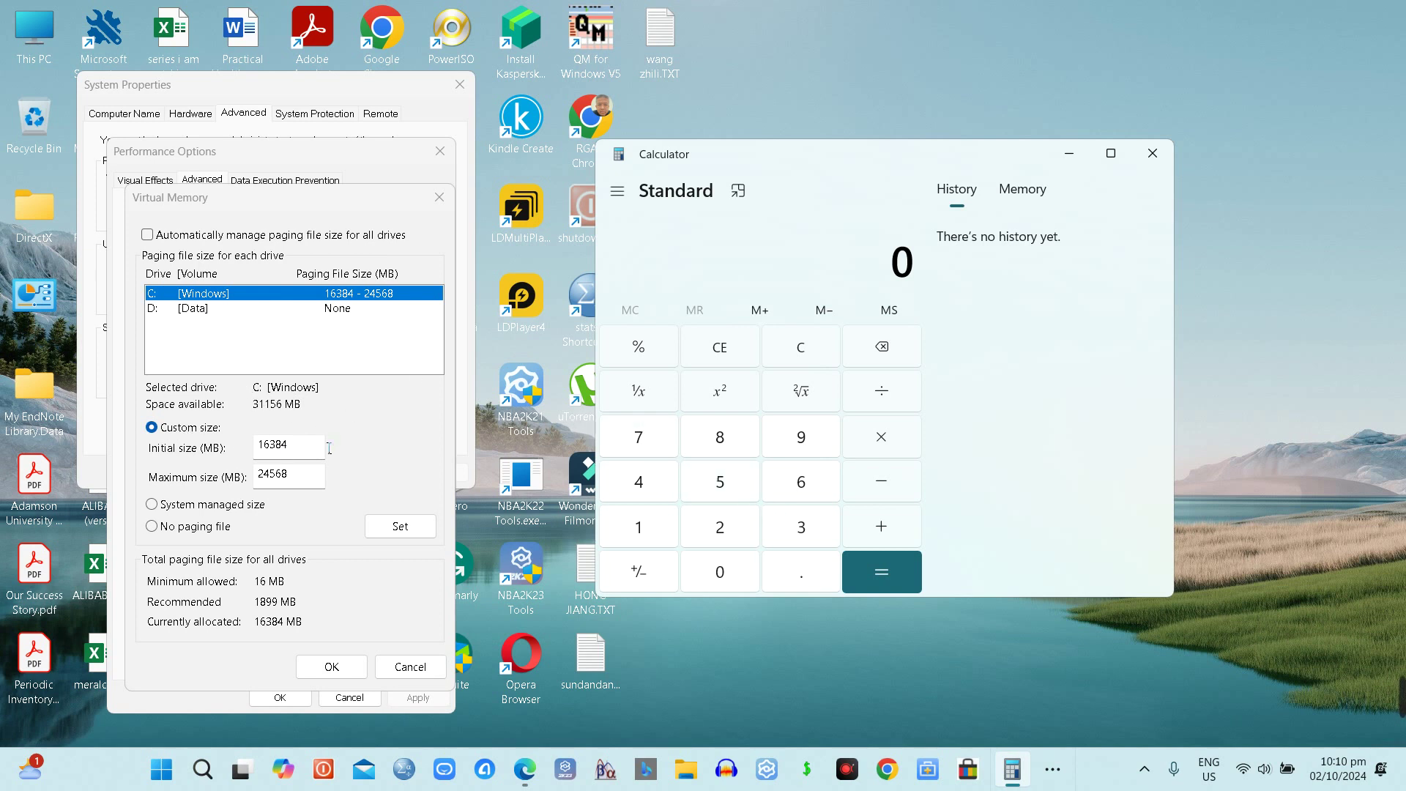
Calculate 32 × 1024 to convert 32 GB to megabytes.
click(789, 520)
click(732, 523)
click(886, 439)
click(637, 529)
click(715, 576)
click(724, 520)
click(654, 486)
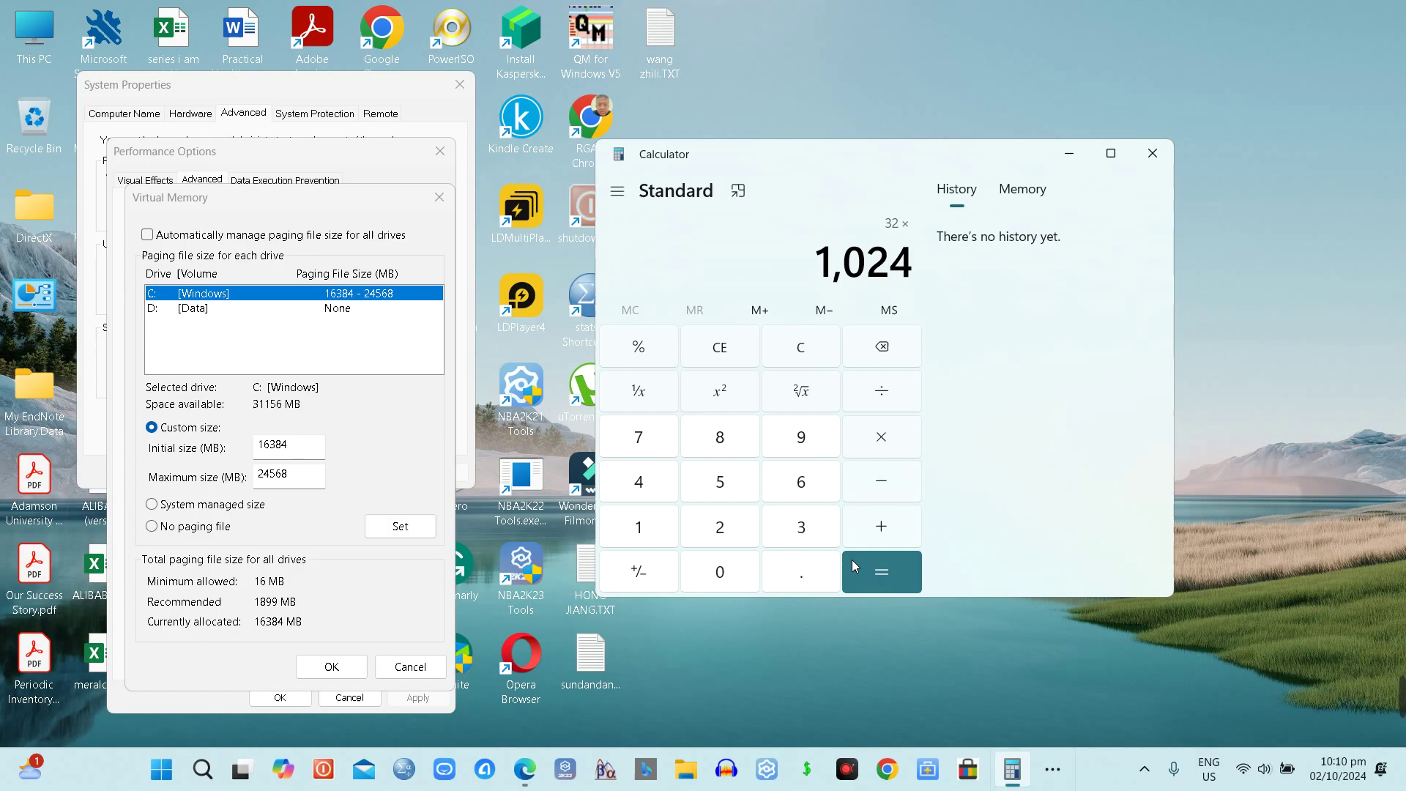
click(866, 565)
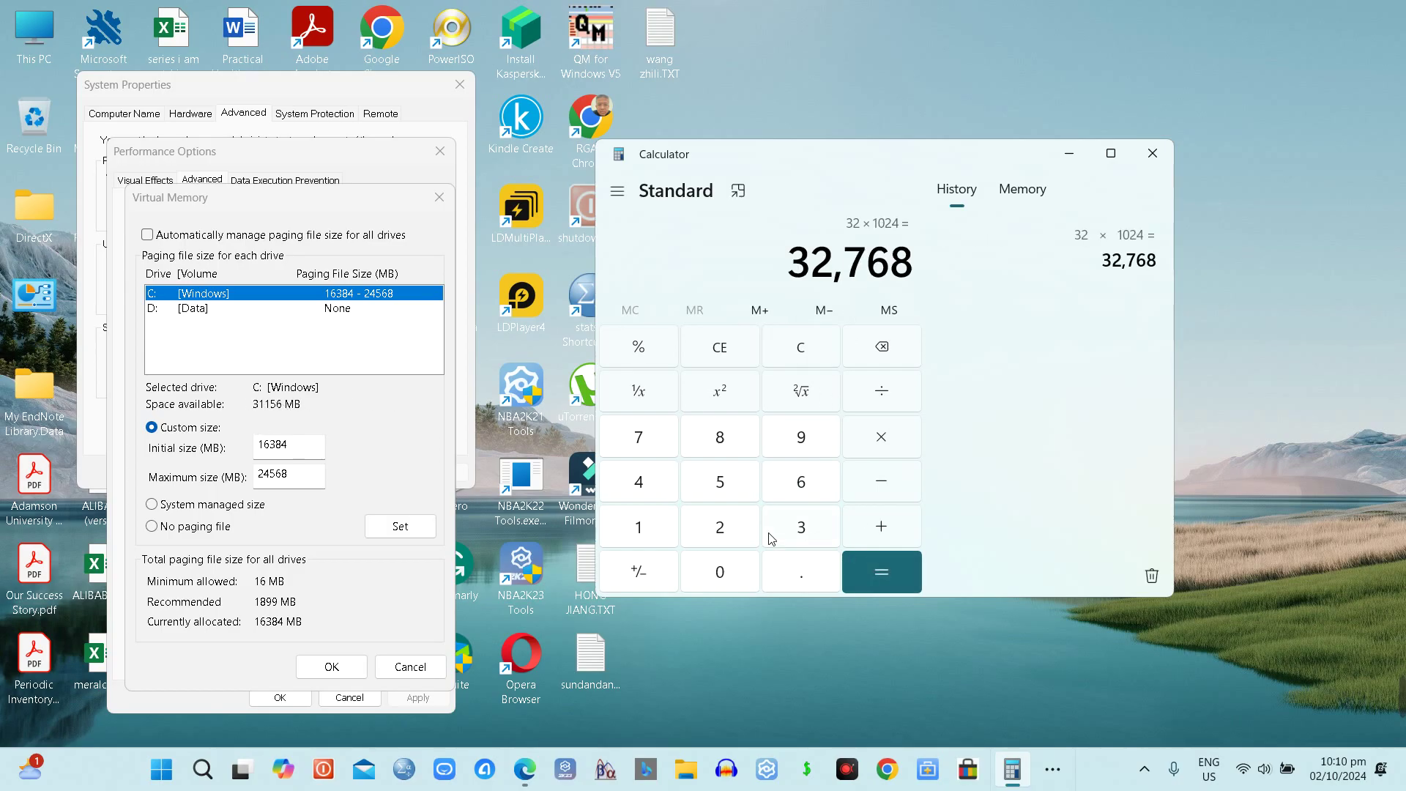
Clear the calculator and calculate 24 × 1024 to convert 24 GB to megabytes.
click(785, 348)
click(720, 522)
click(651, 473)
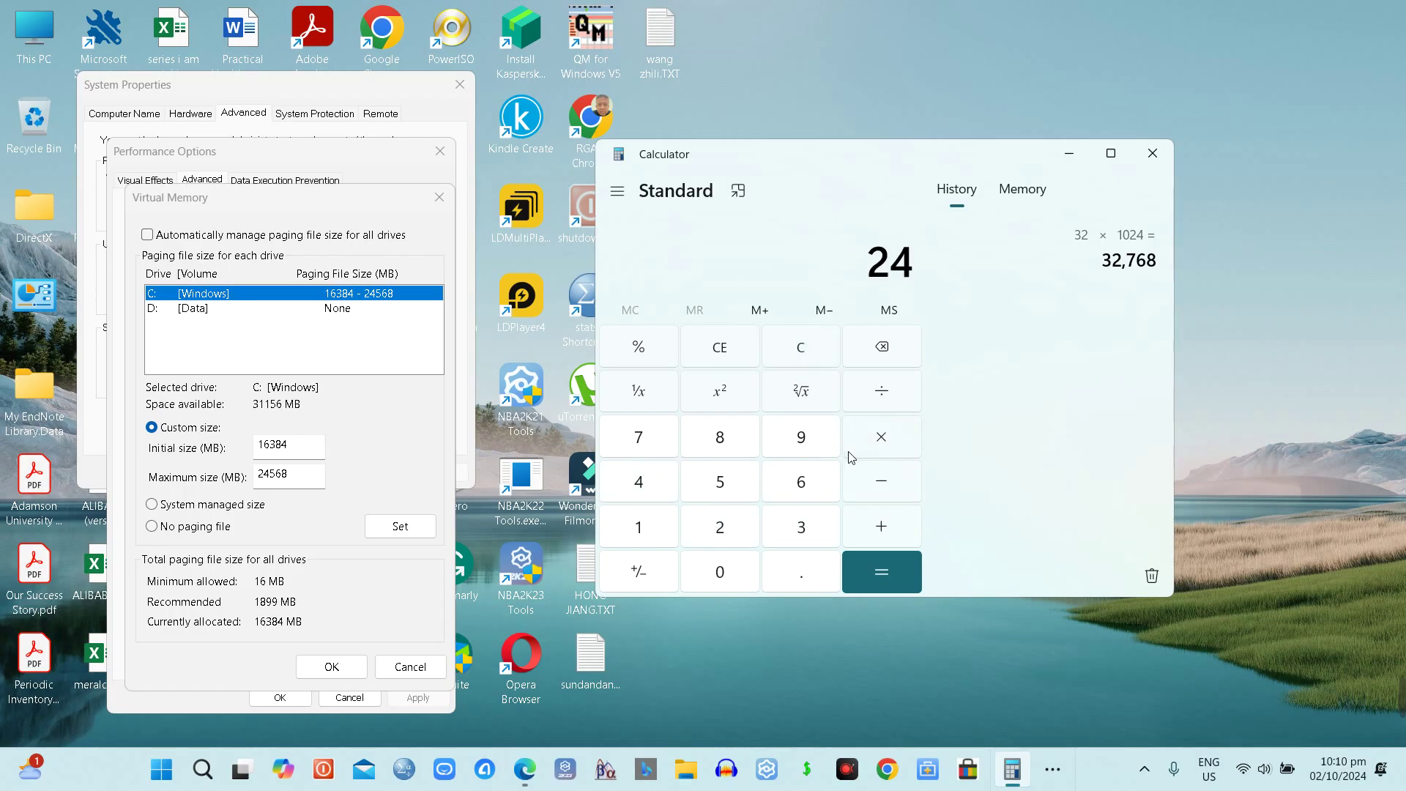
click(649, 542)
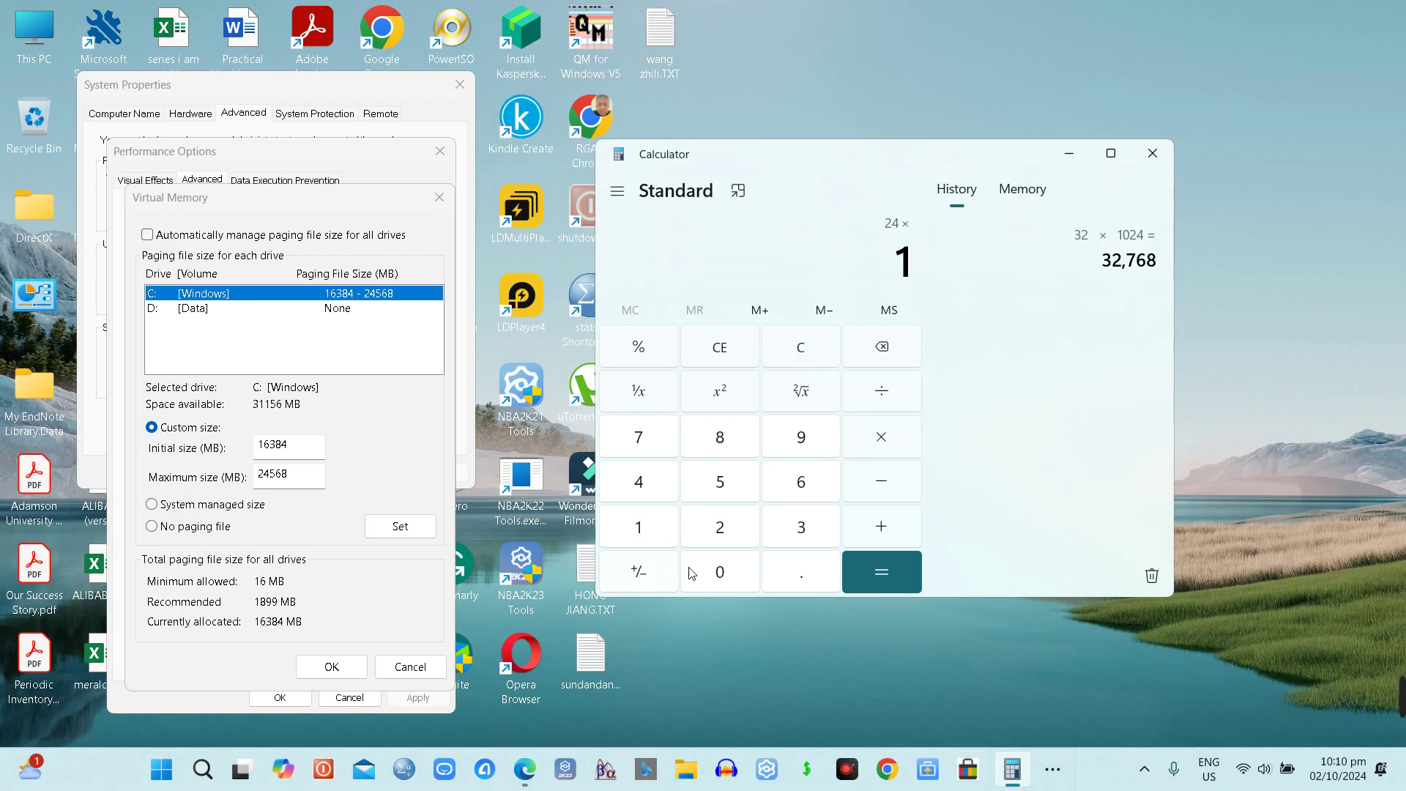
click(701, 580)
click(714, 539)
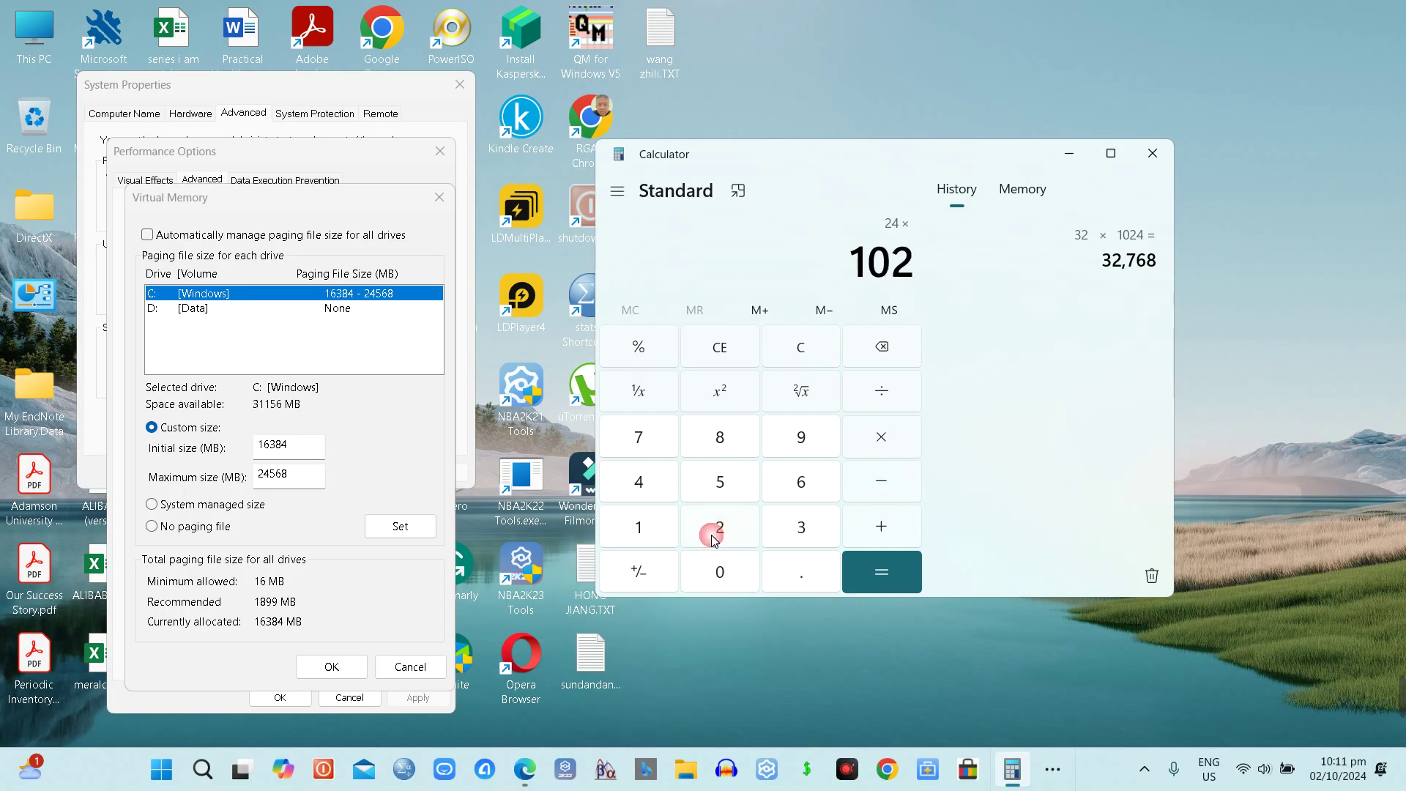
click(651, 498)
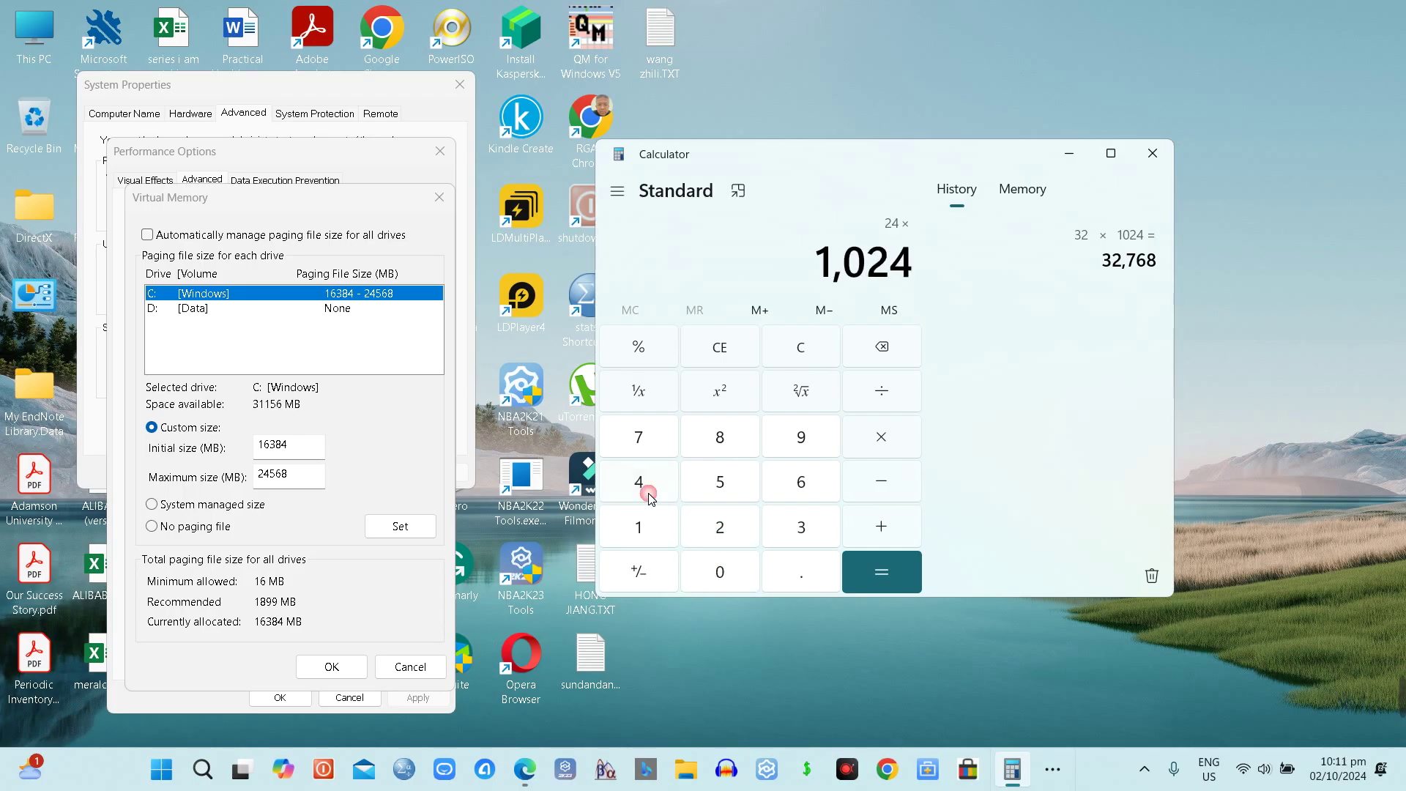
click(877, 574)
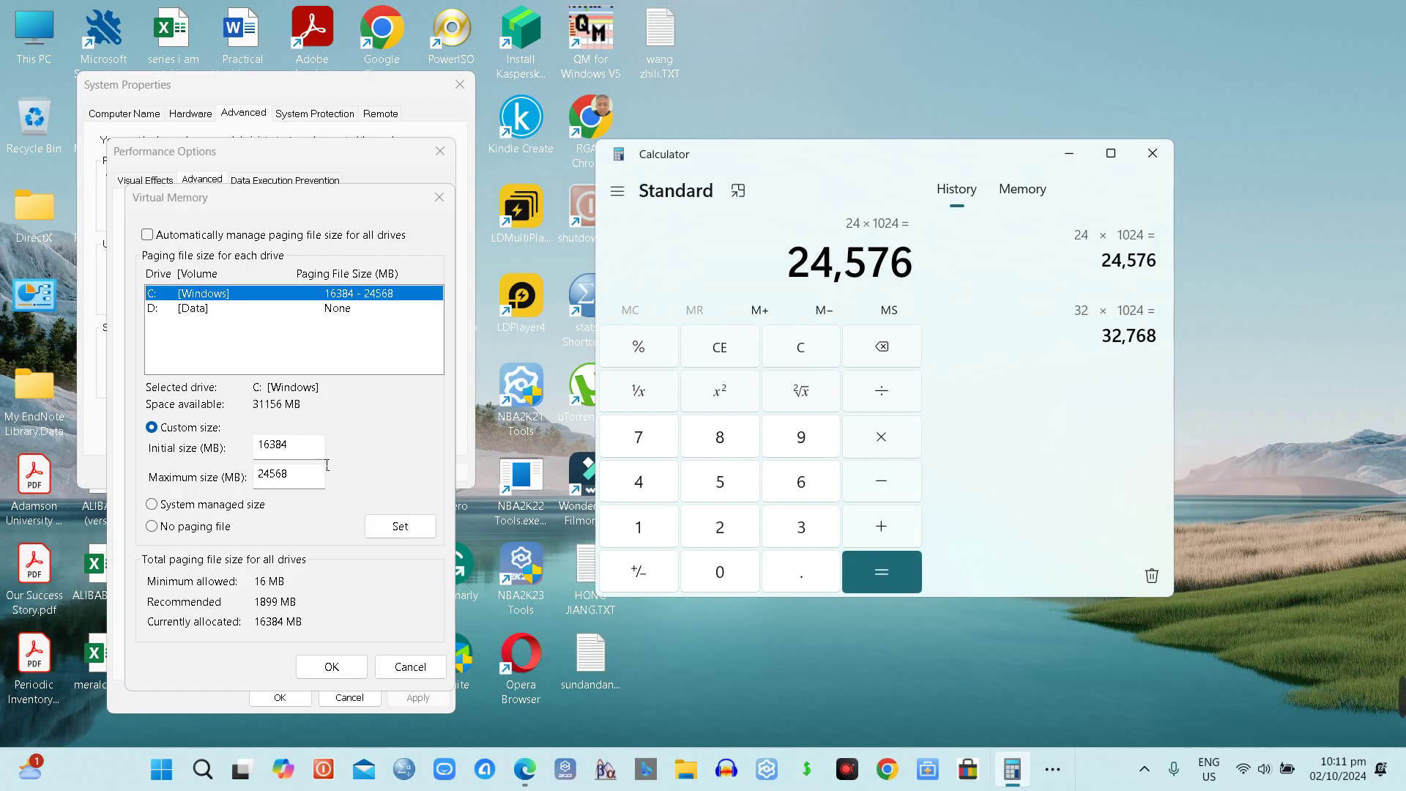
Clear the calculator and calculate 16 × 1024 to convert 16 GB to megabytes.
click(306, 482)
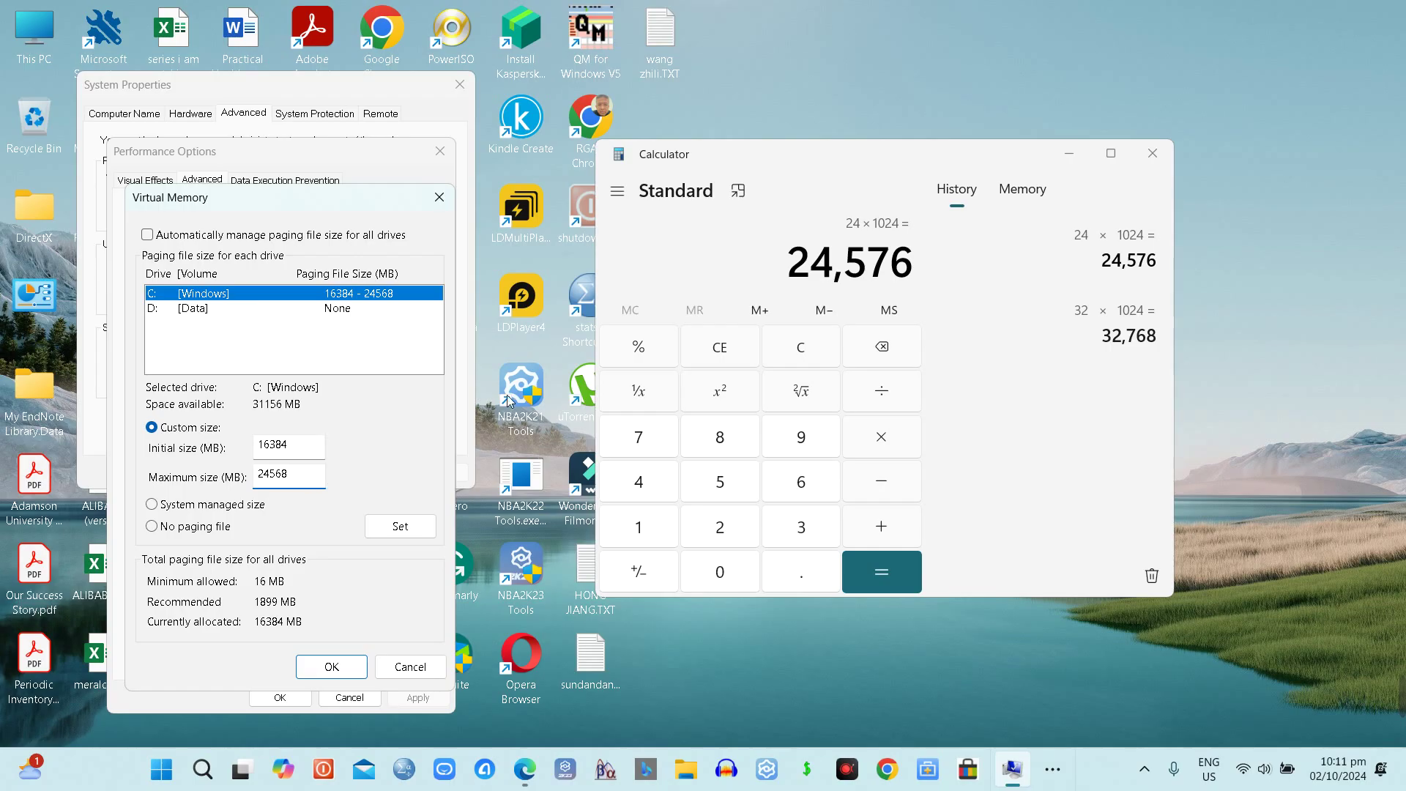
click(809, 345)
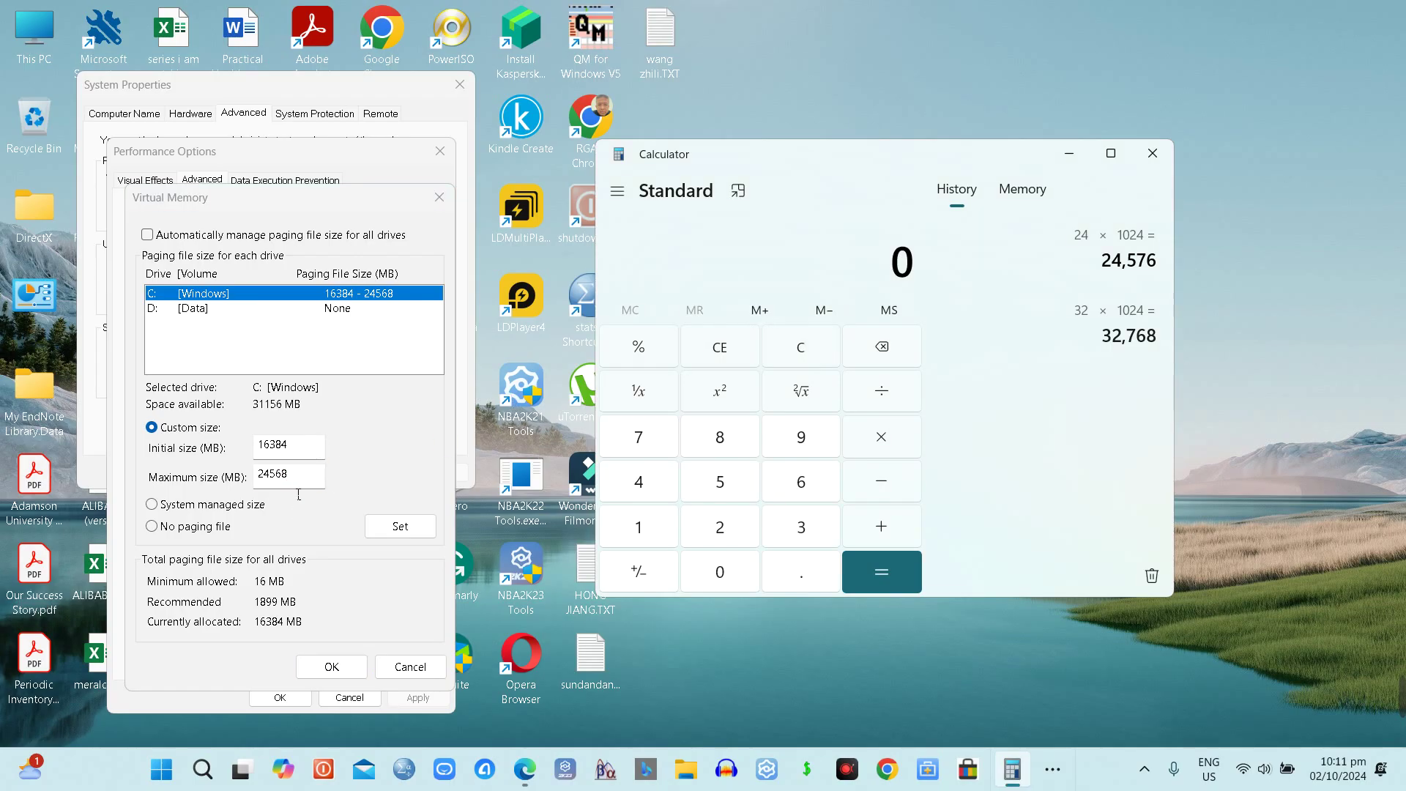
click(303, 455)
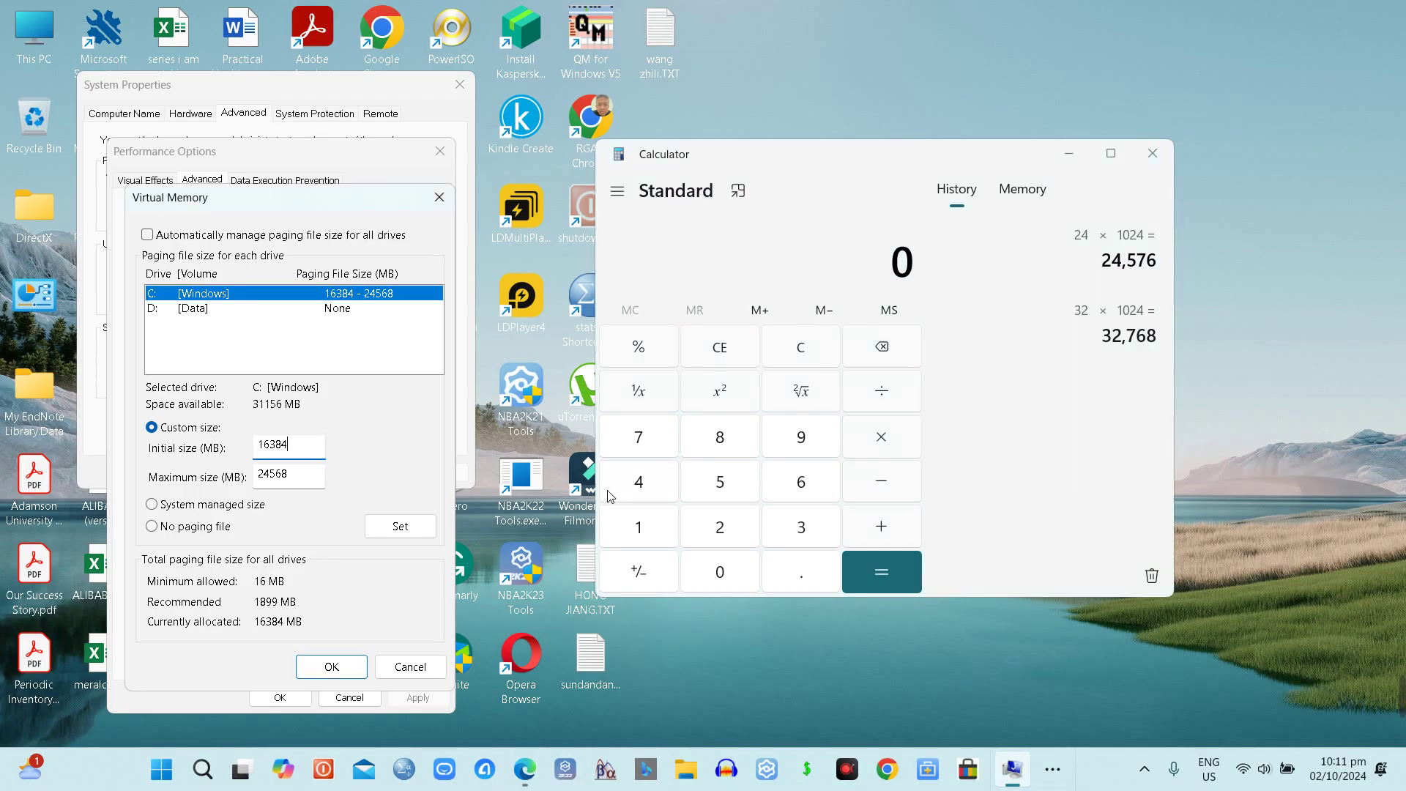
click(641, 526)
click(820, 453)
click(800, 347)
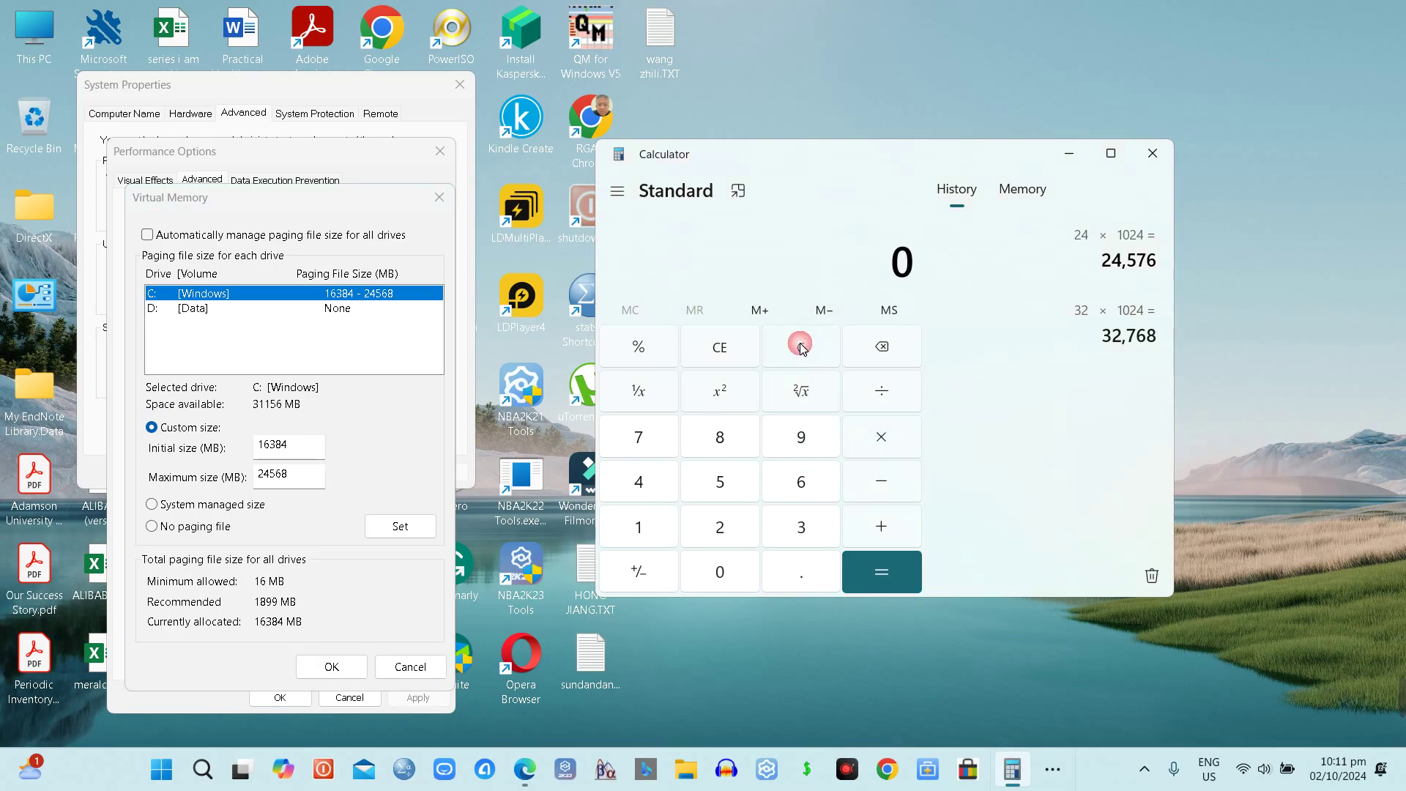
click(660, 521)
click(778, 476)
click(883, 434)
click(654, 525)
click(721, 574)
click(721, 536)
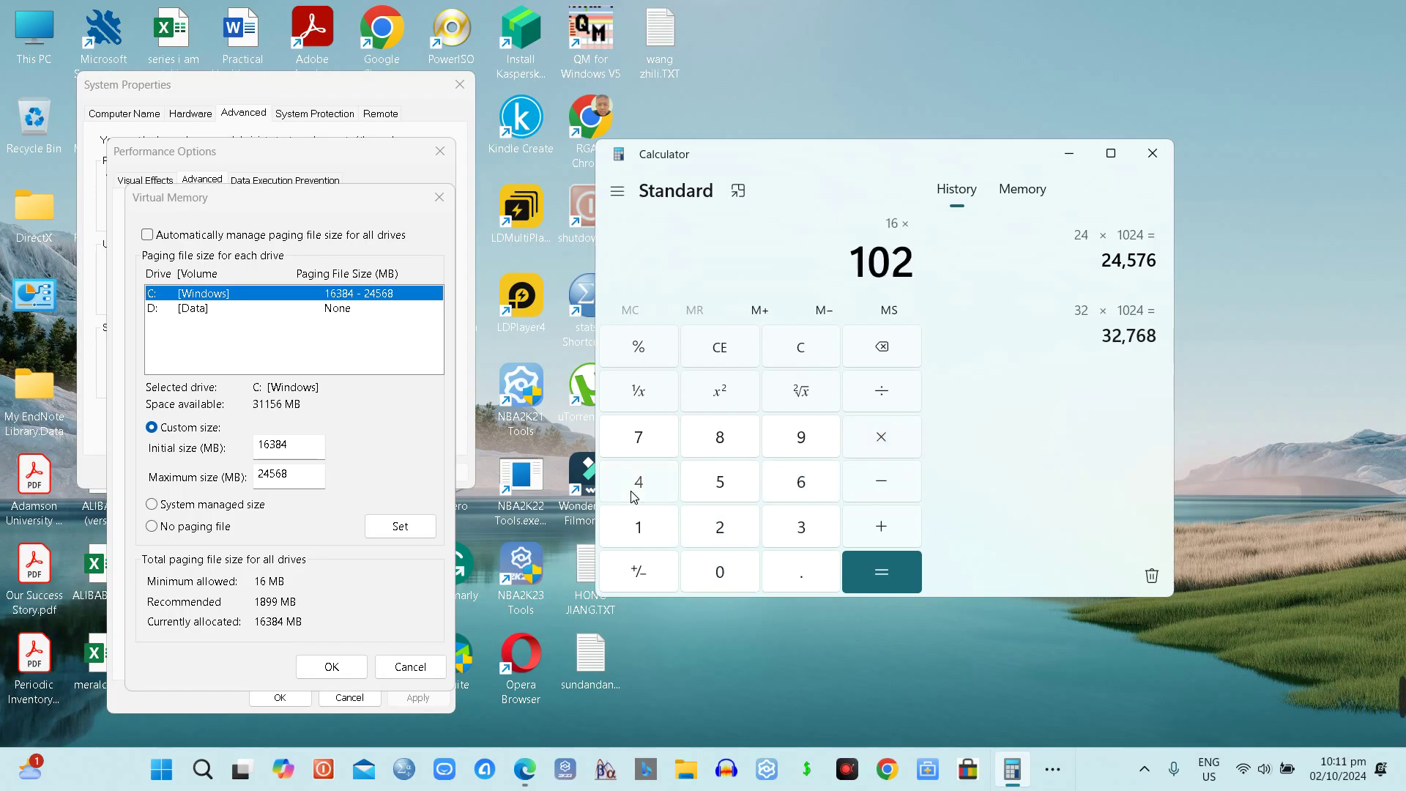
click(635, 497)
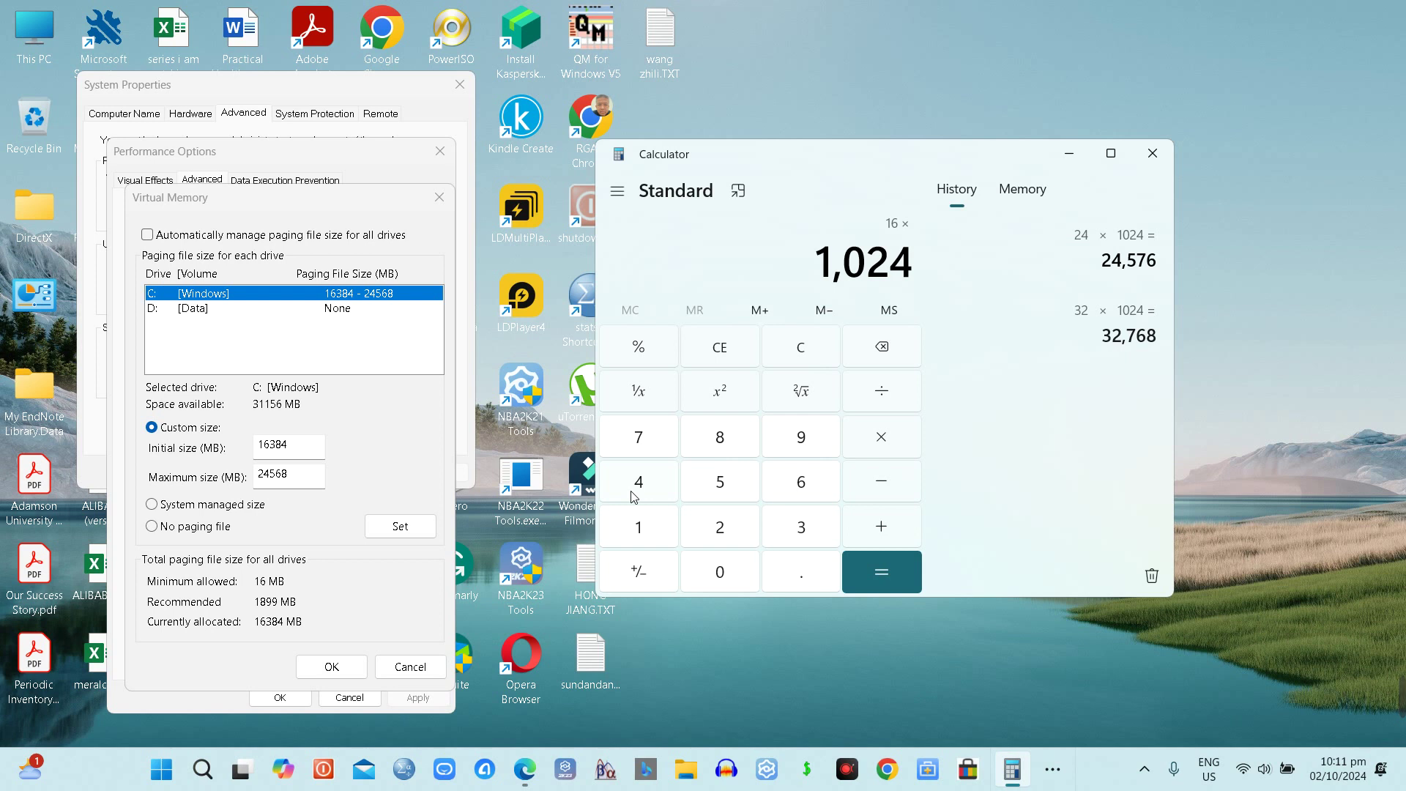
click(871, 565)
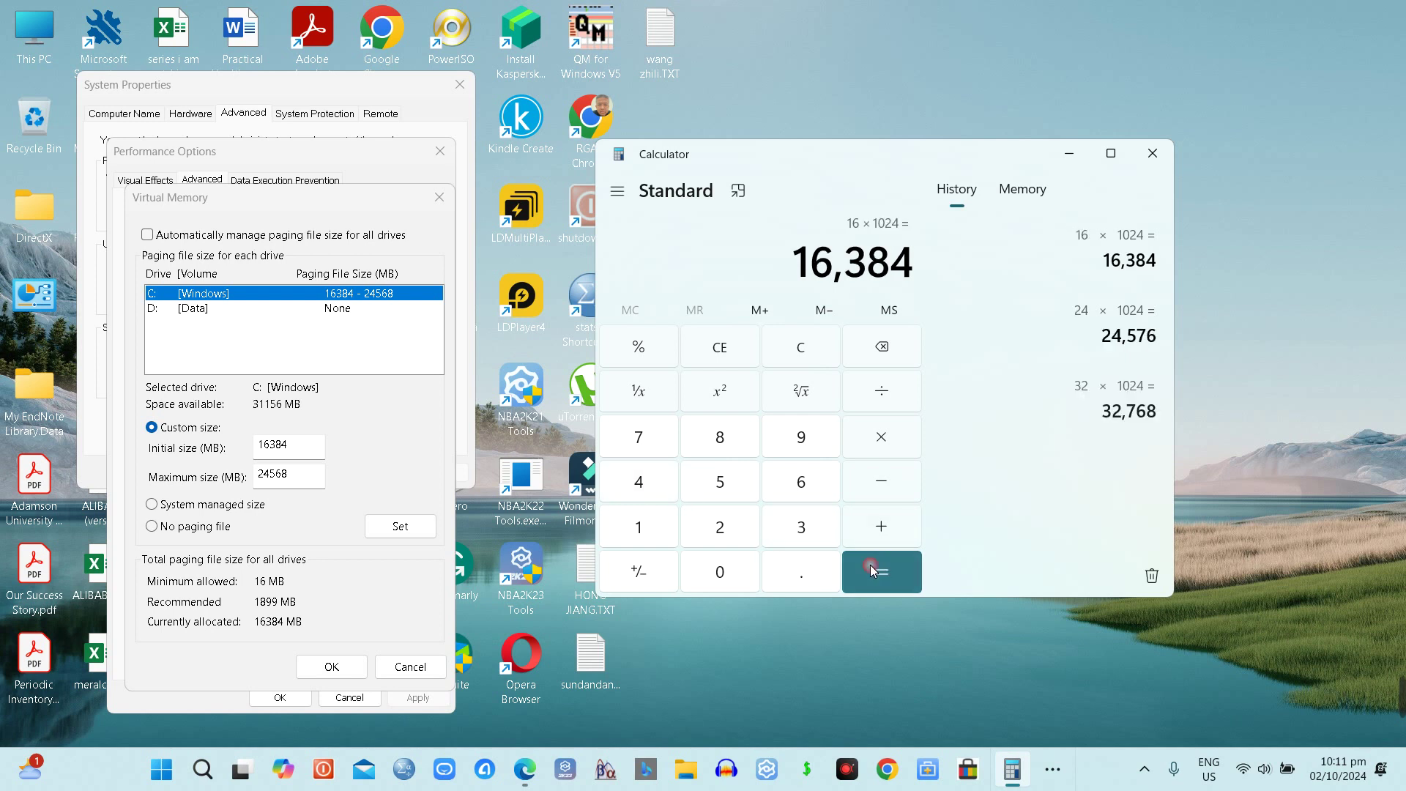
Set the C: drive's maximum paging file size to 24576 MB and confirm the virtual memory settings.
click(312, 484)
key(BackSpace)
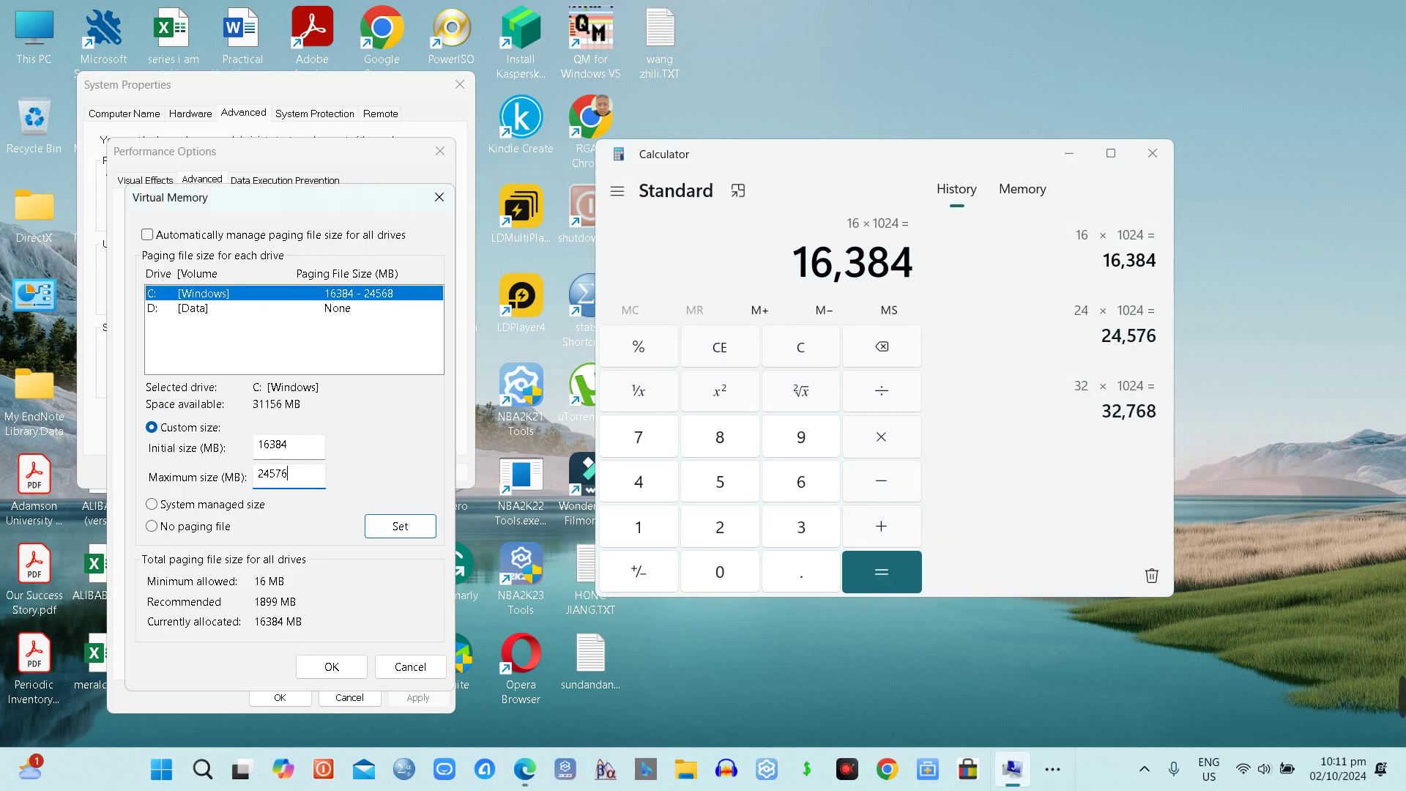
click(392, 529)
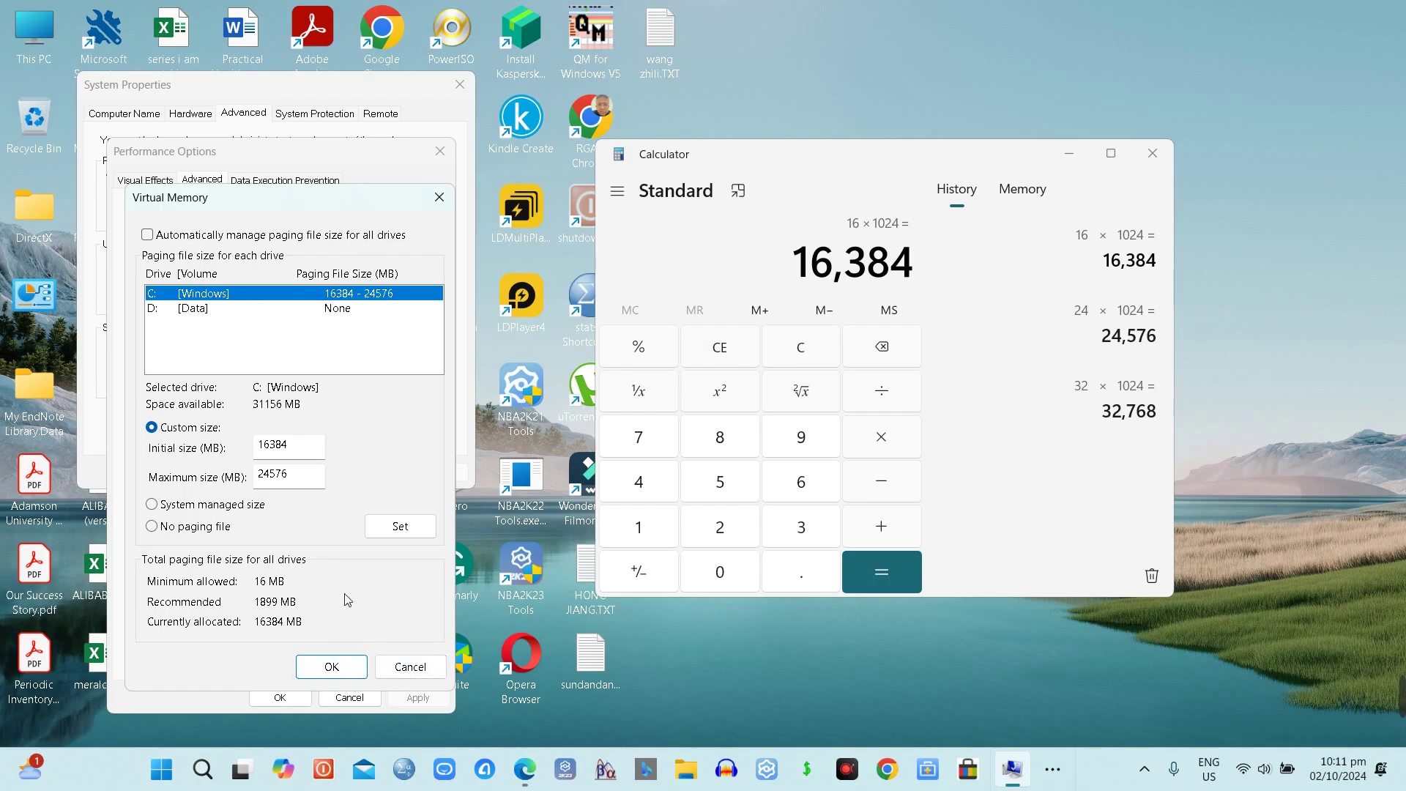
click(333, 668)
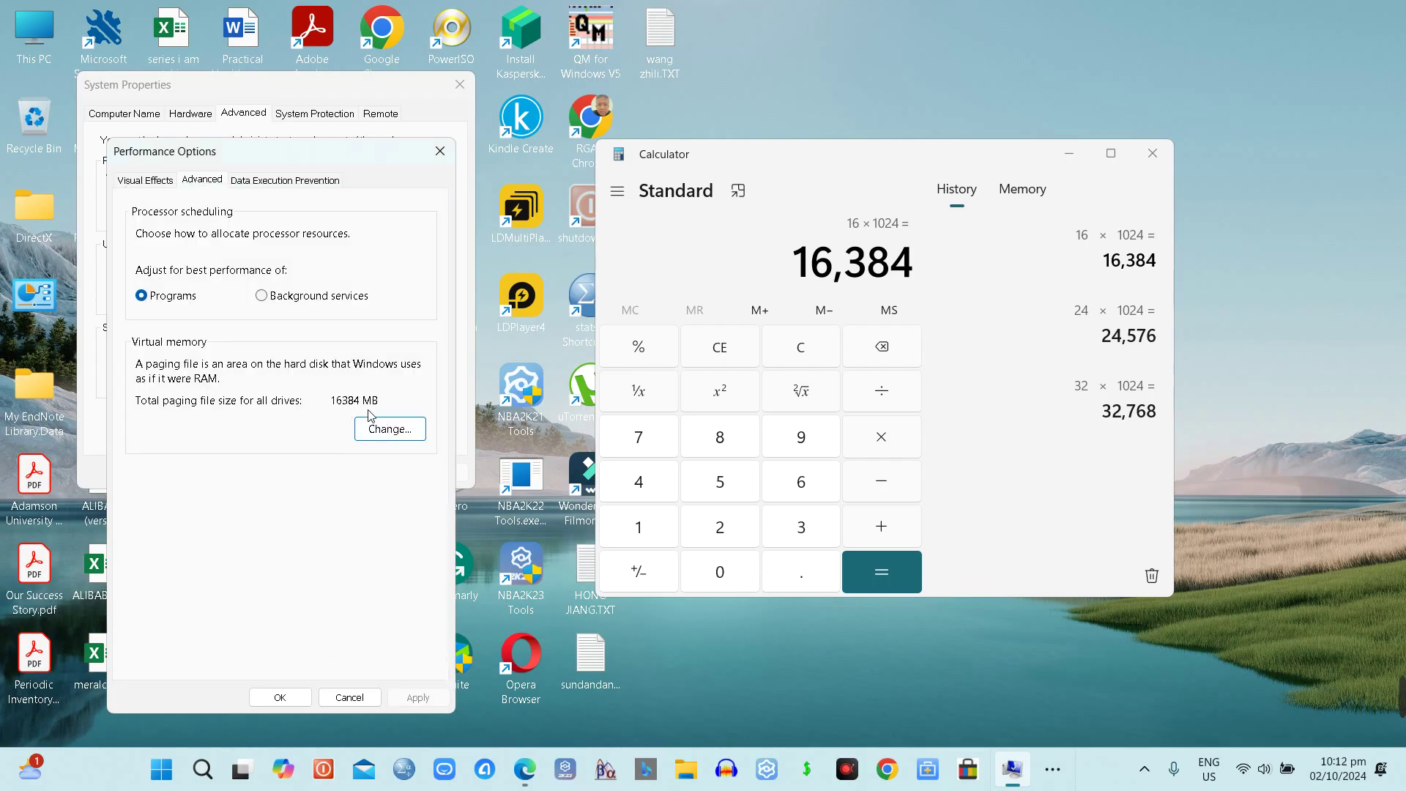
Confirm and close the performance options and system properties, and close Calculator.
click(273, 697)
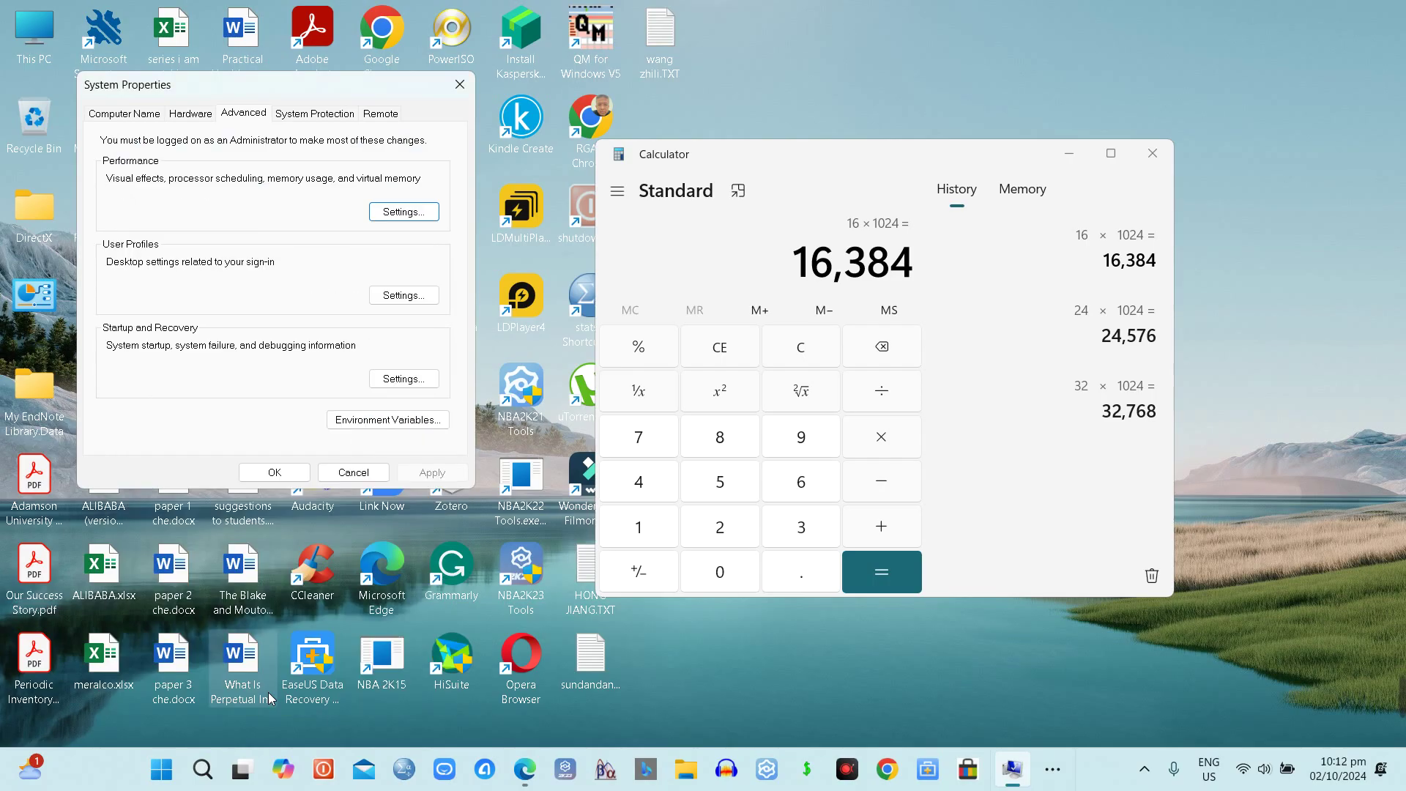
click(267, 475)
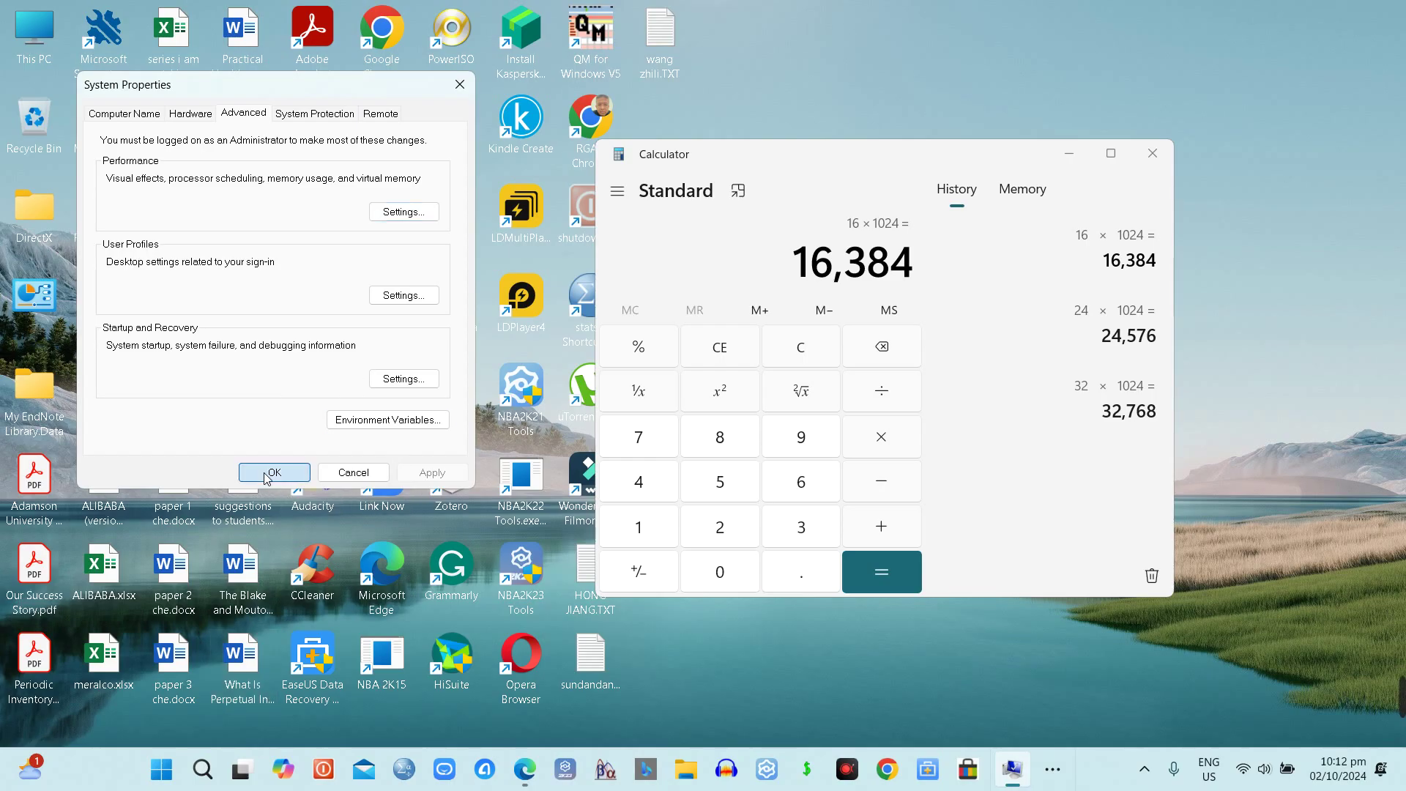
click(1154, 153)
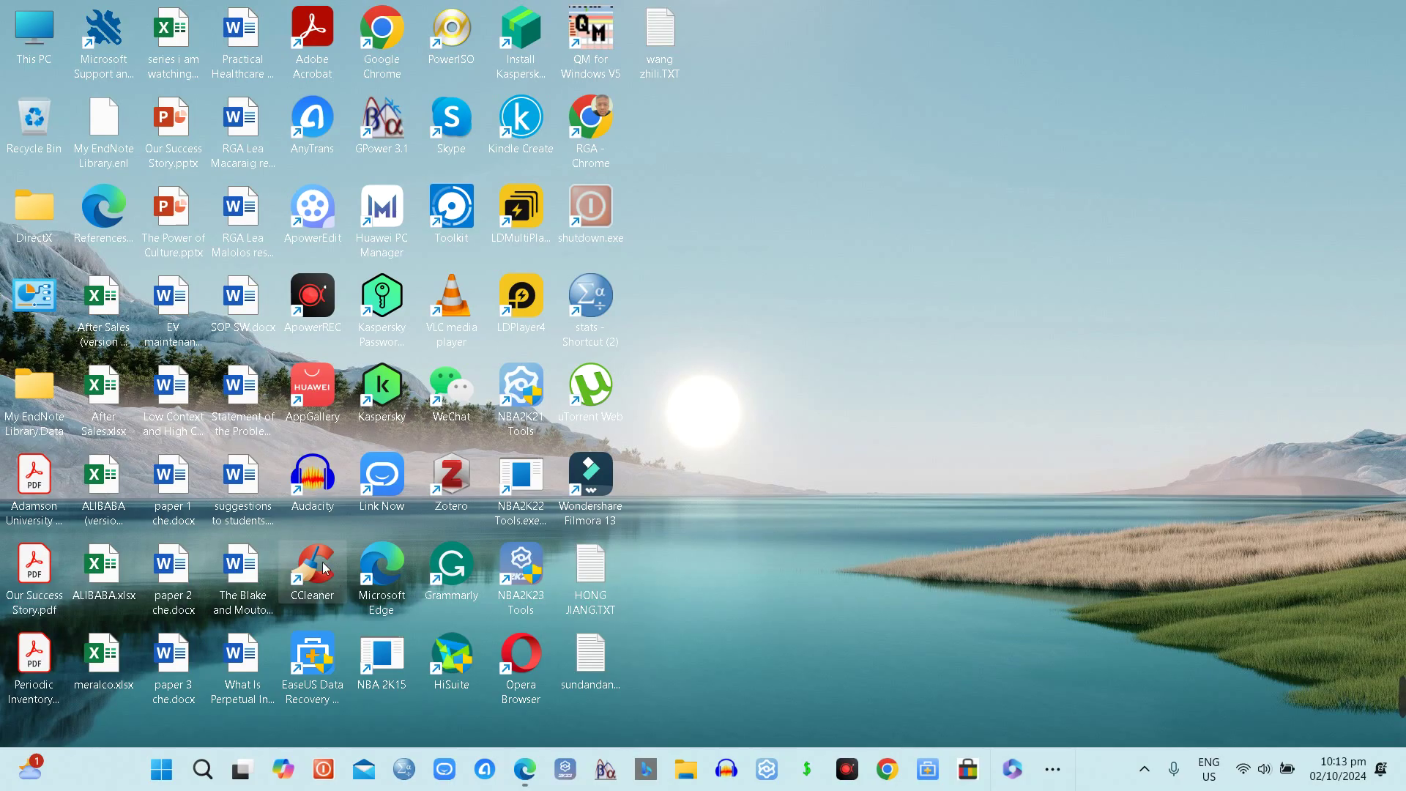
click(1052, 772)
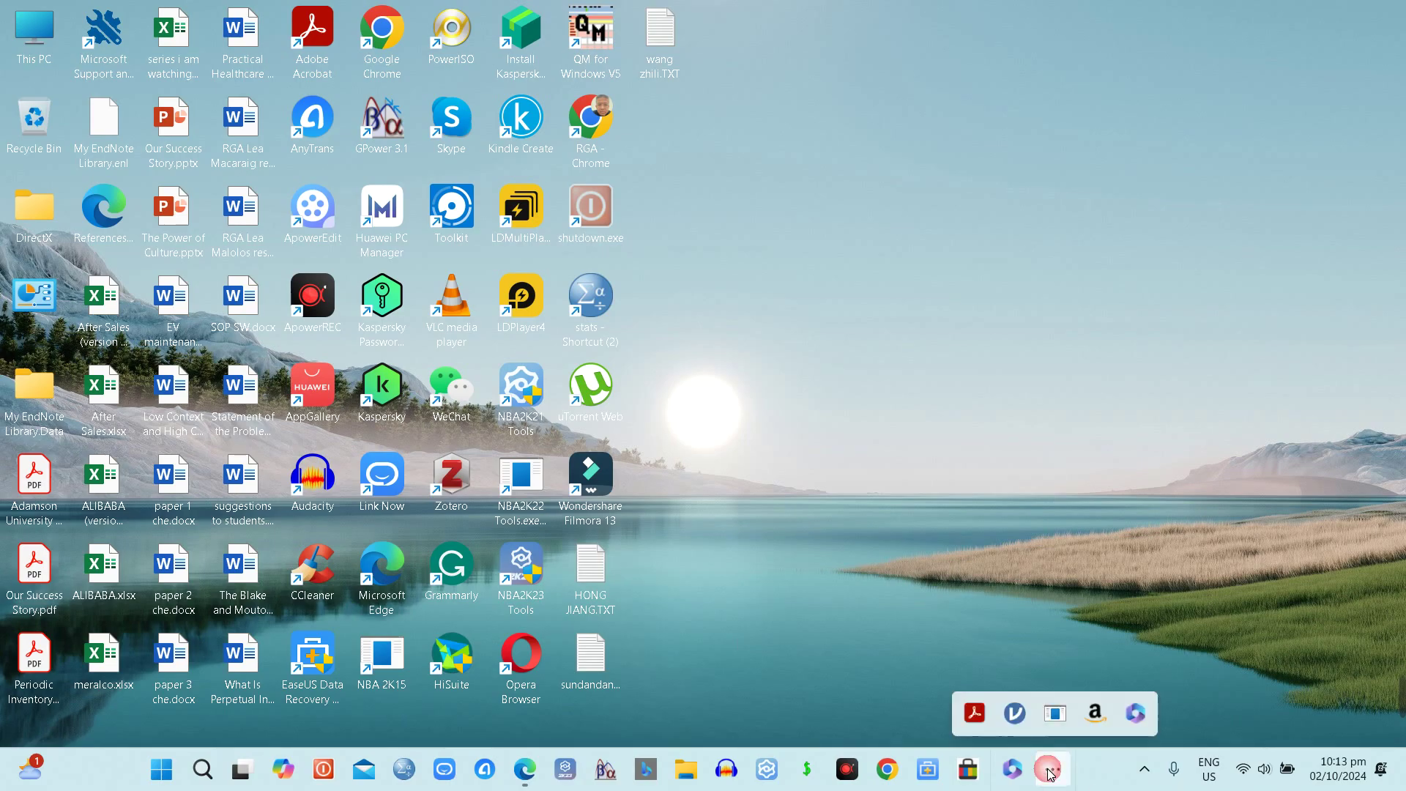
click(998, 537)
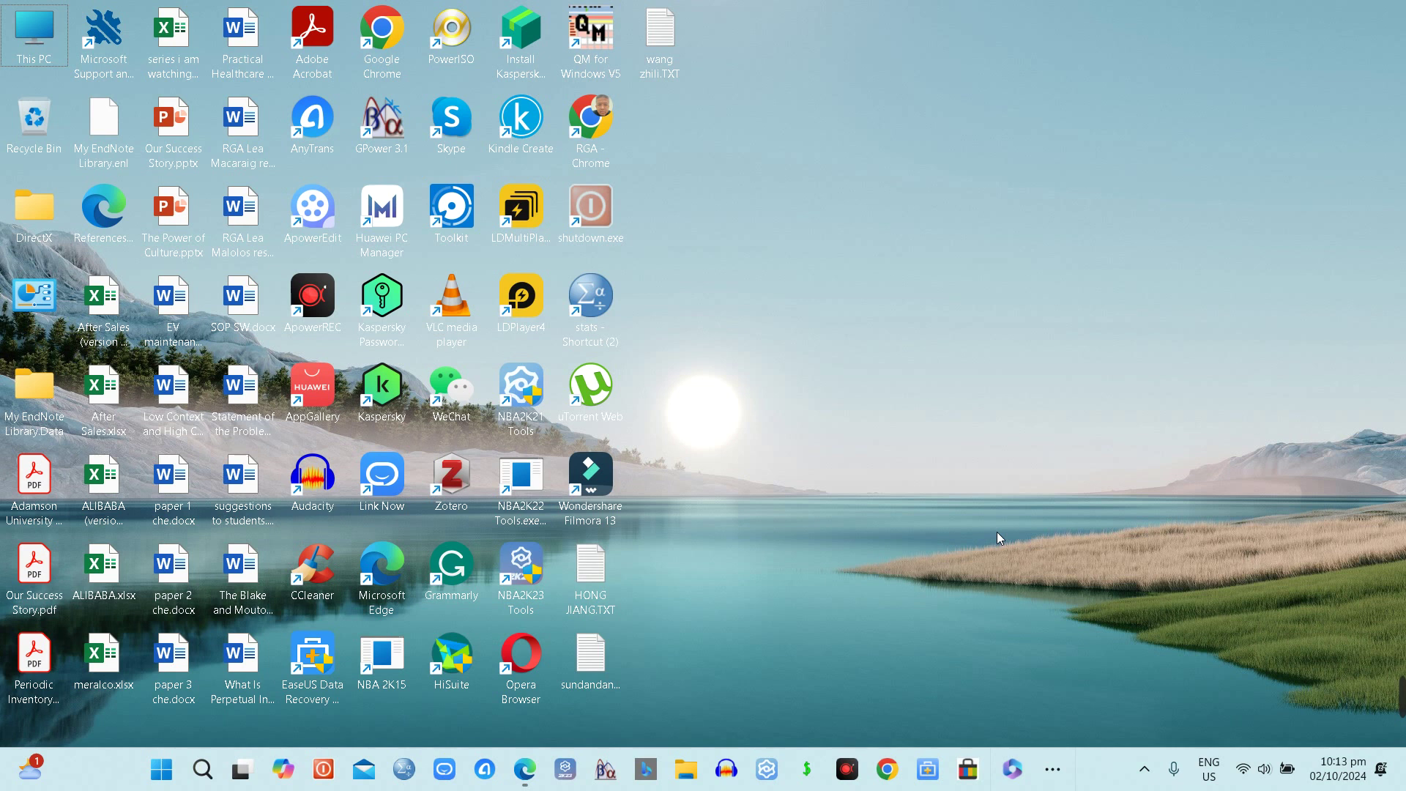
Open Task Manager, show the CPU performance graph and maximize the window.
key(ctrl+shift+Escape)
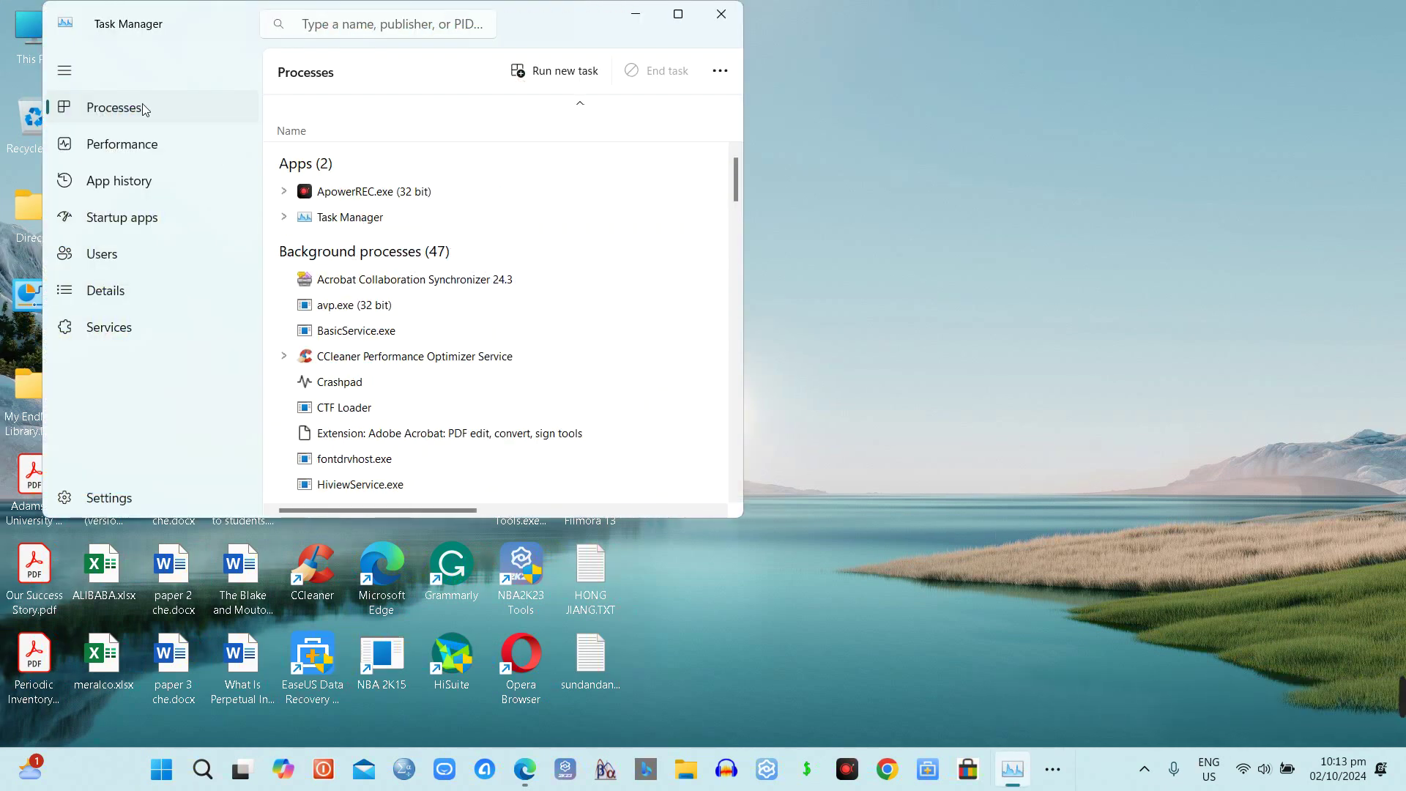
click(95, 153)
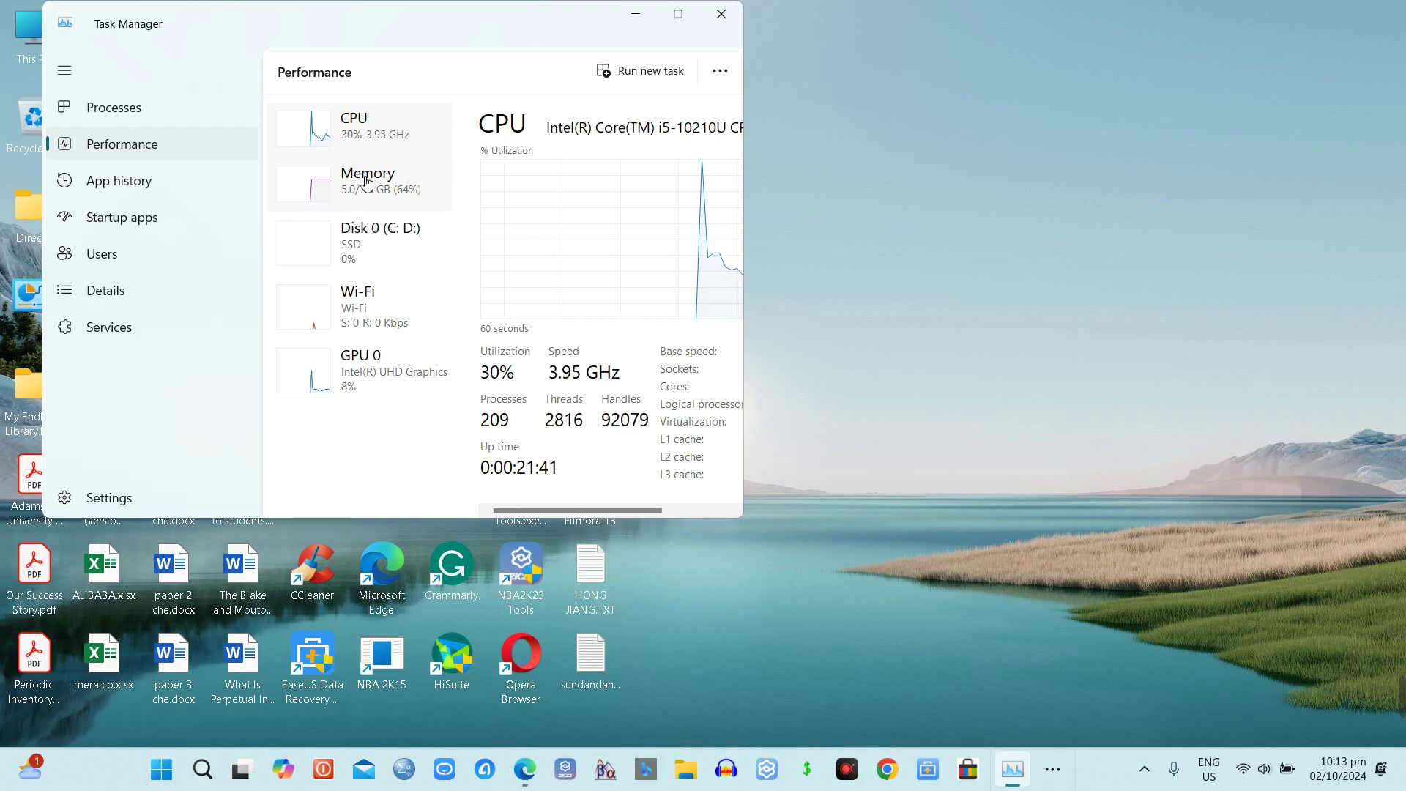
click(105, 108)
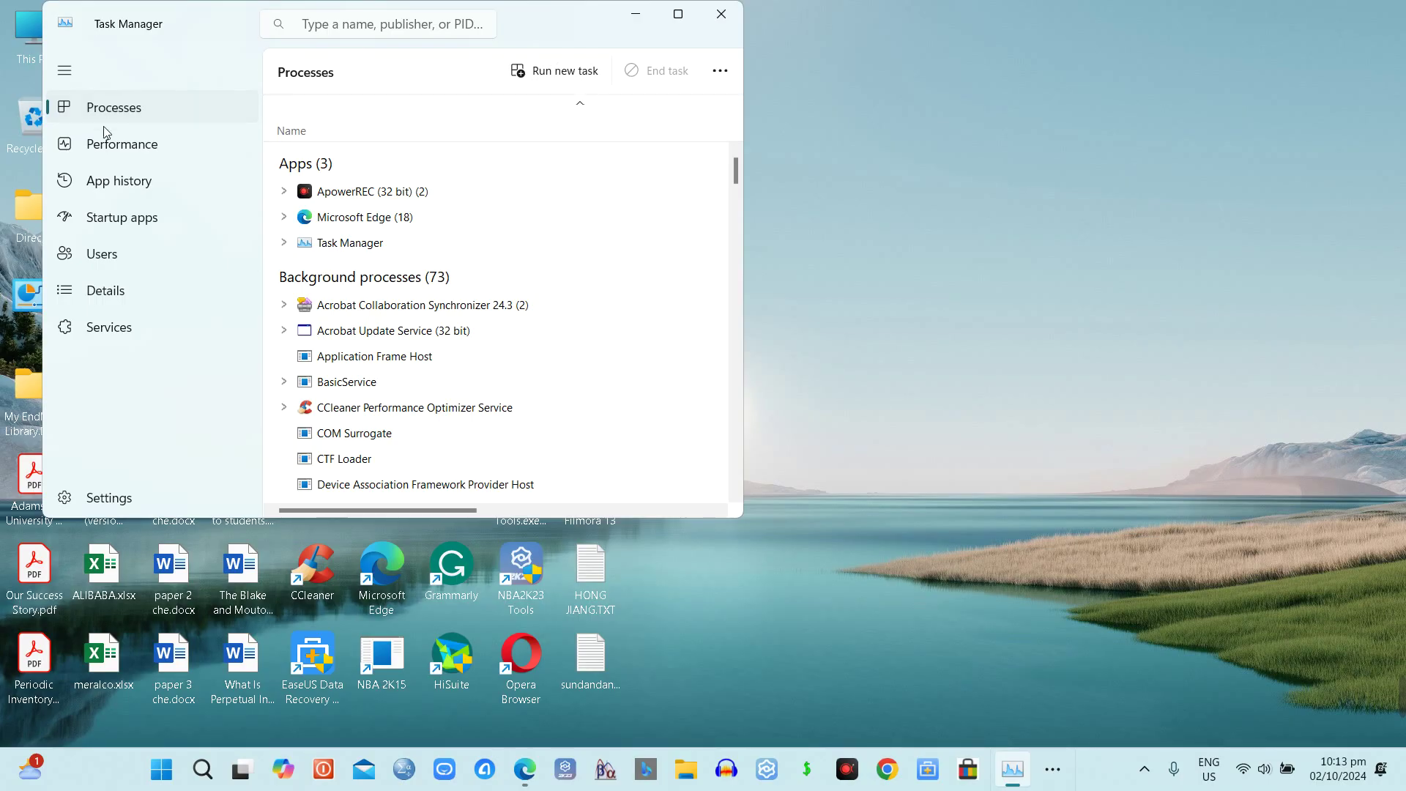
click(102, 144)
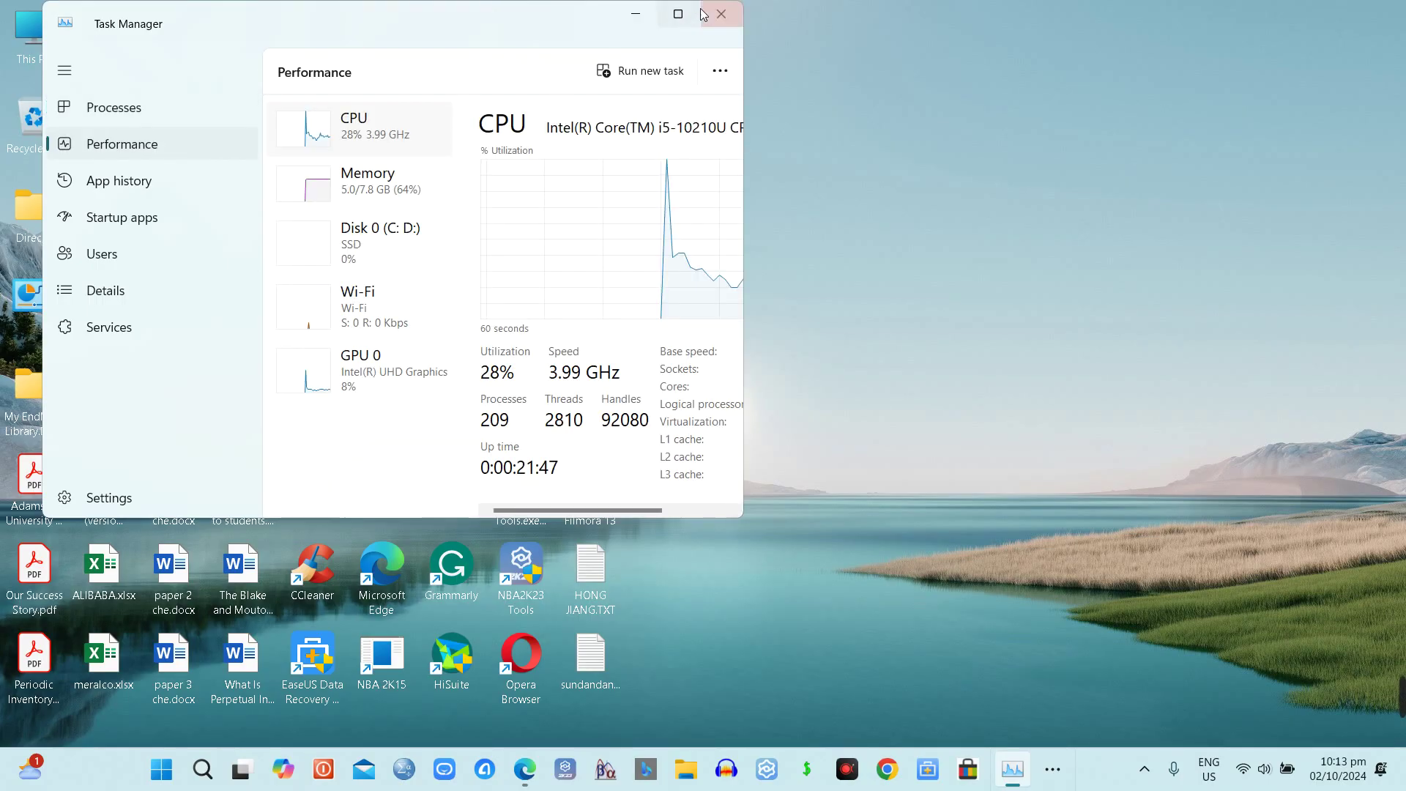
click(678, 14)
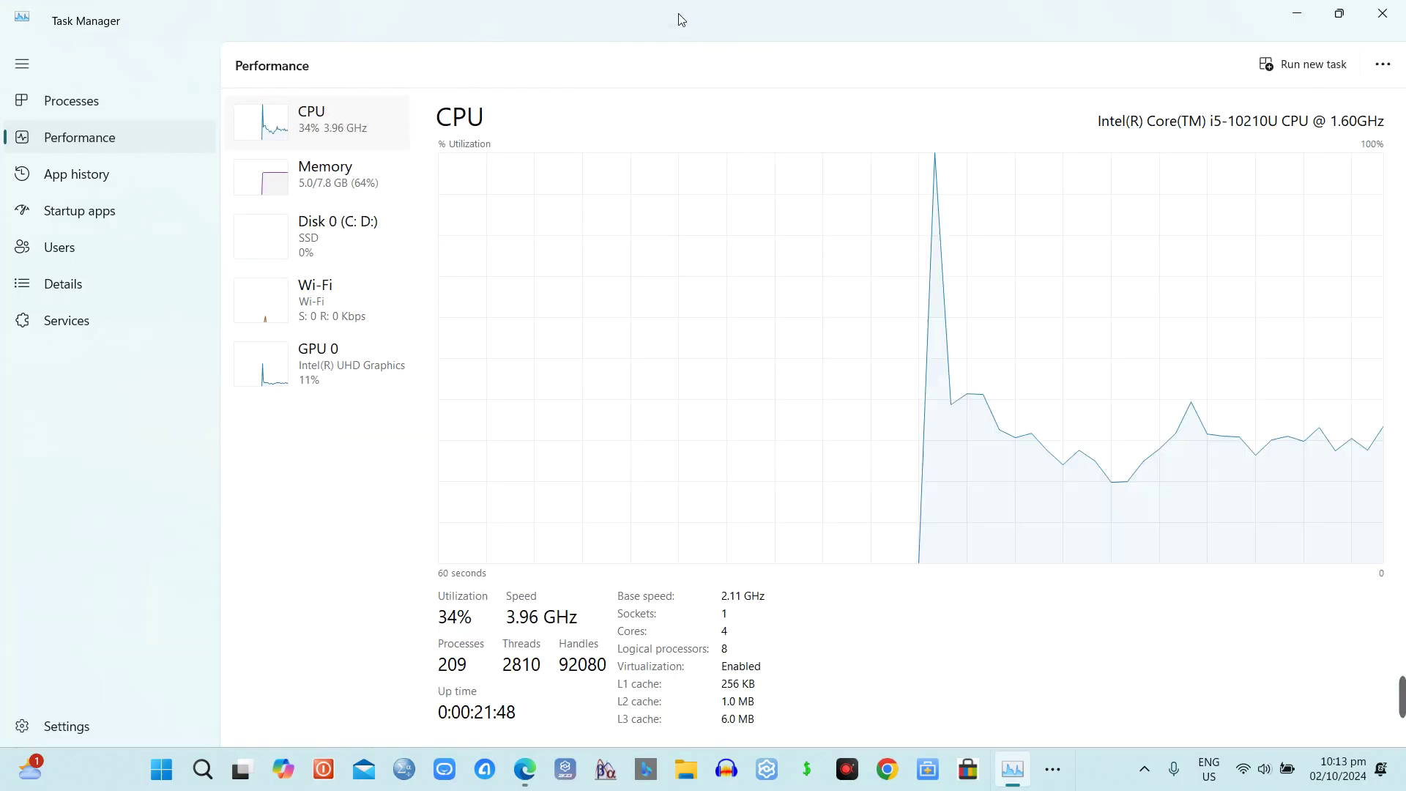
View the app history, process details and signed-in users in Task Manager.
click(79, 176)
click(49, 283)
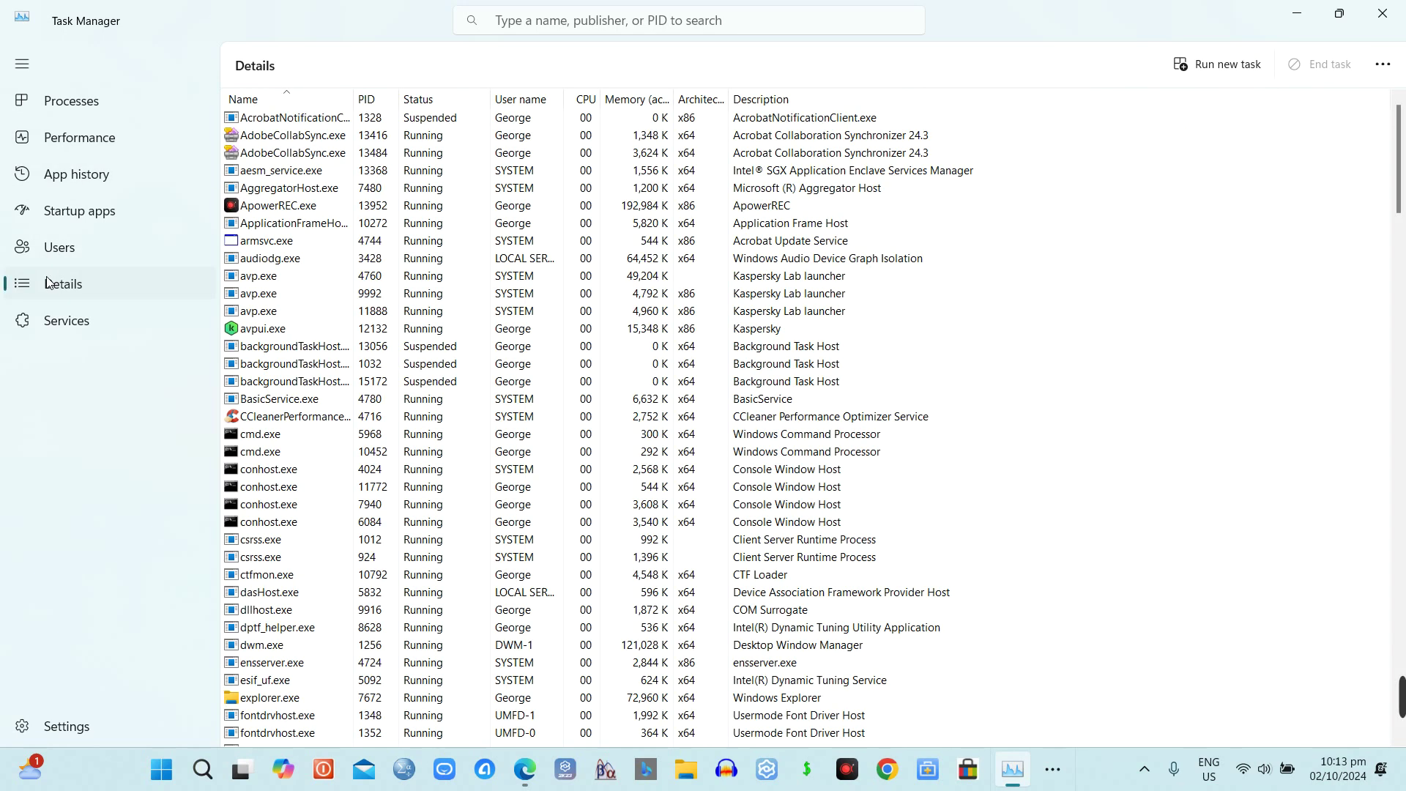
click(71, 255)
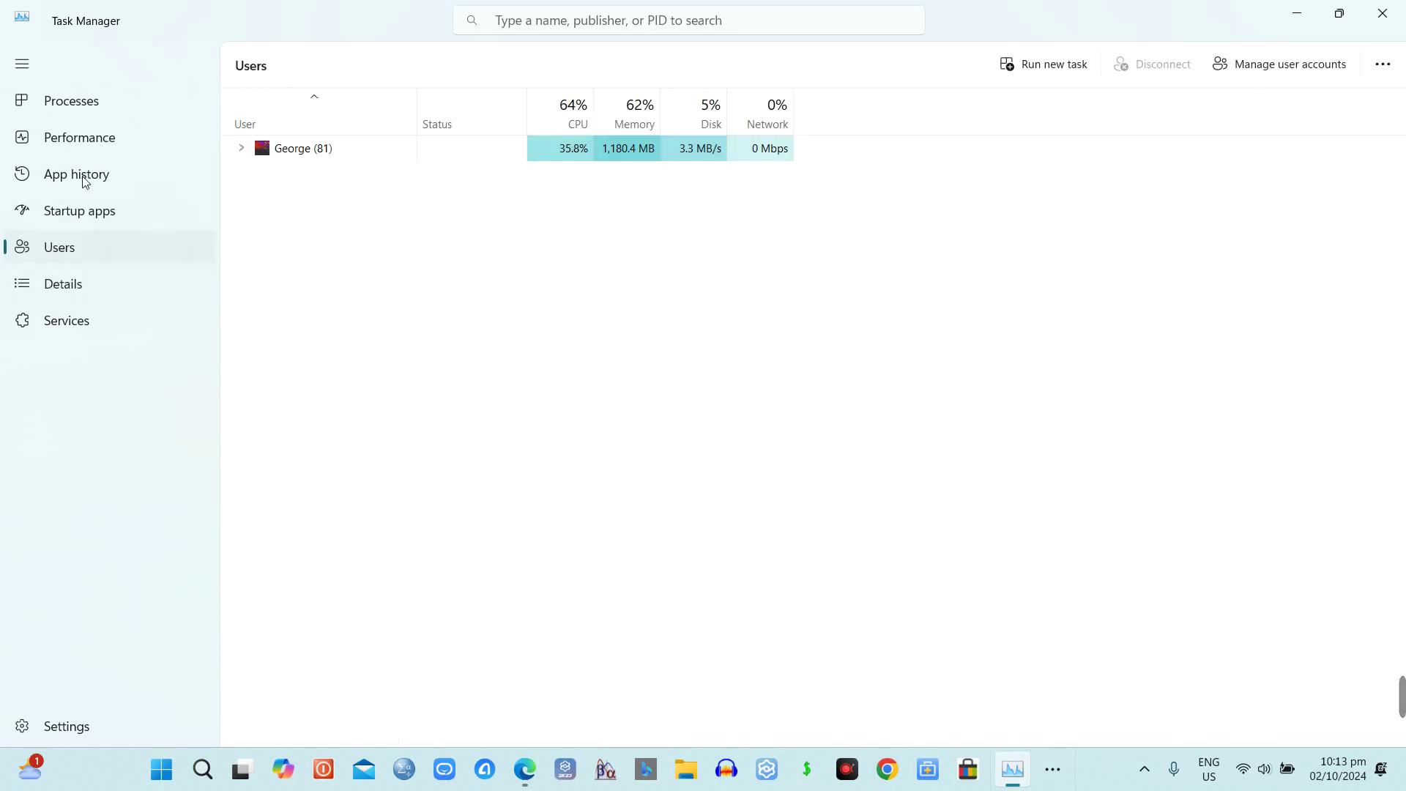
Examine the running background processes for unneeded ones that could be ended, and close Task Manager.
click(68, 101)
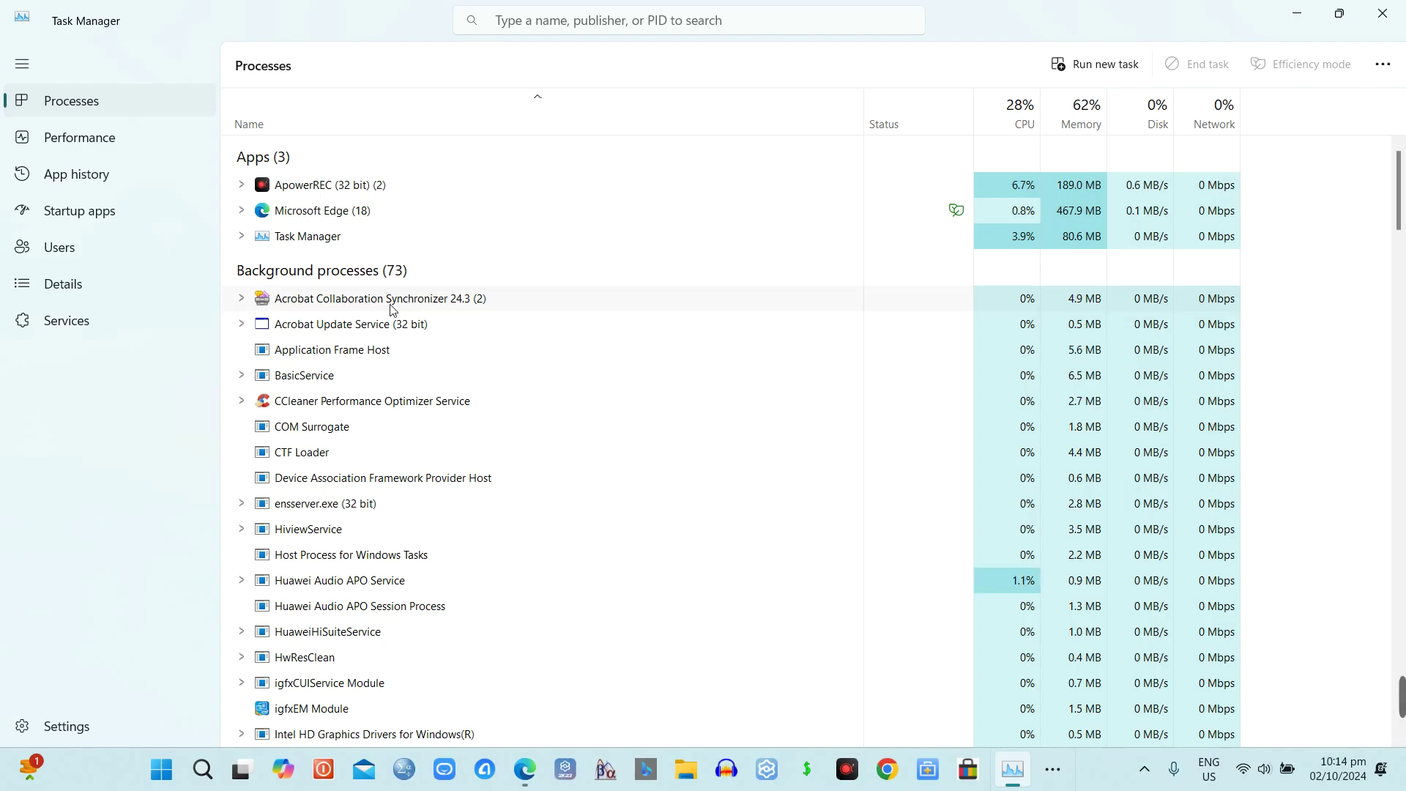
click(480, 301)
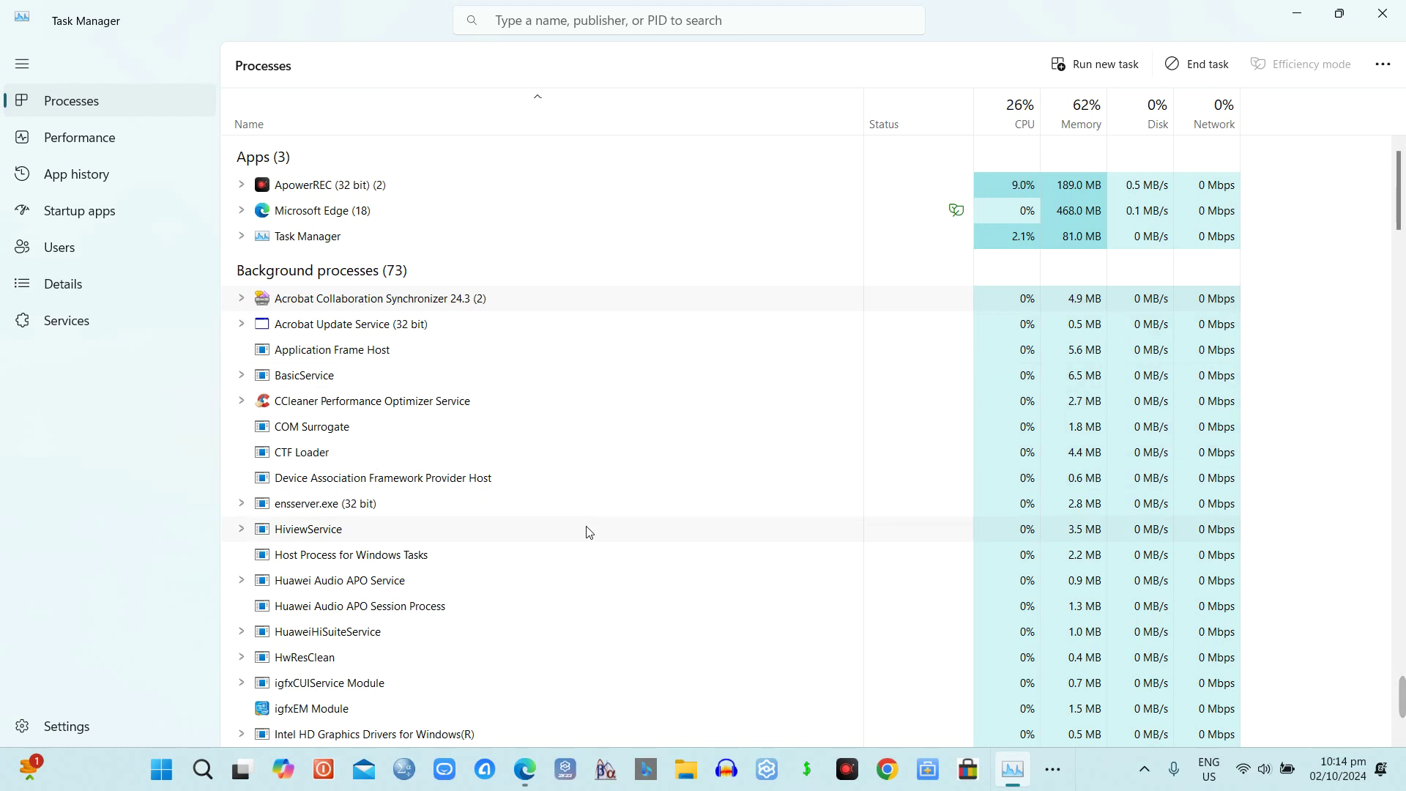
scroll(586, 531, down, 2)
scroll(590, 532, down, 1)
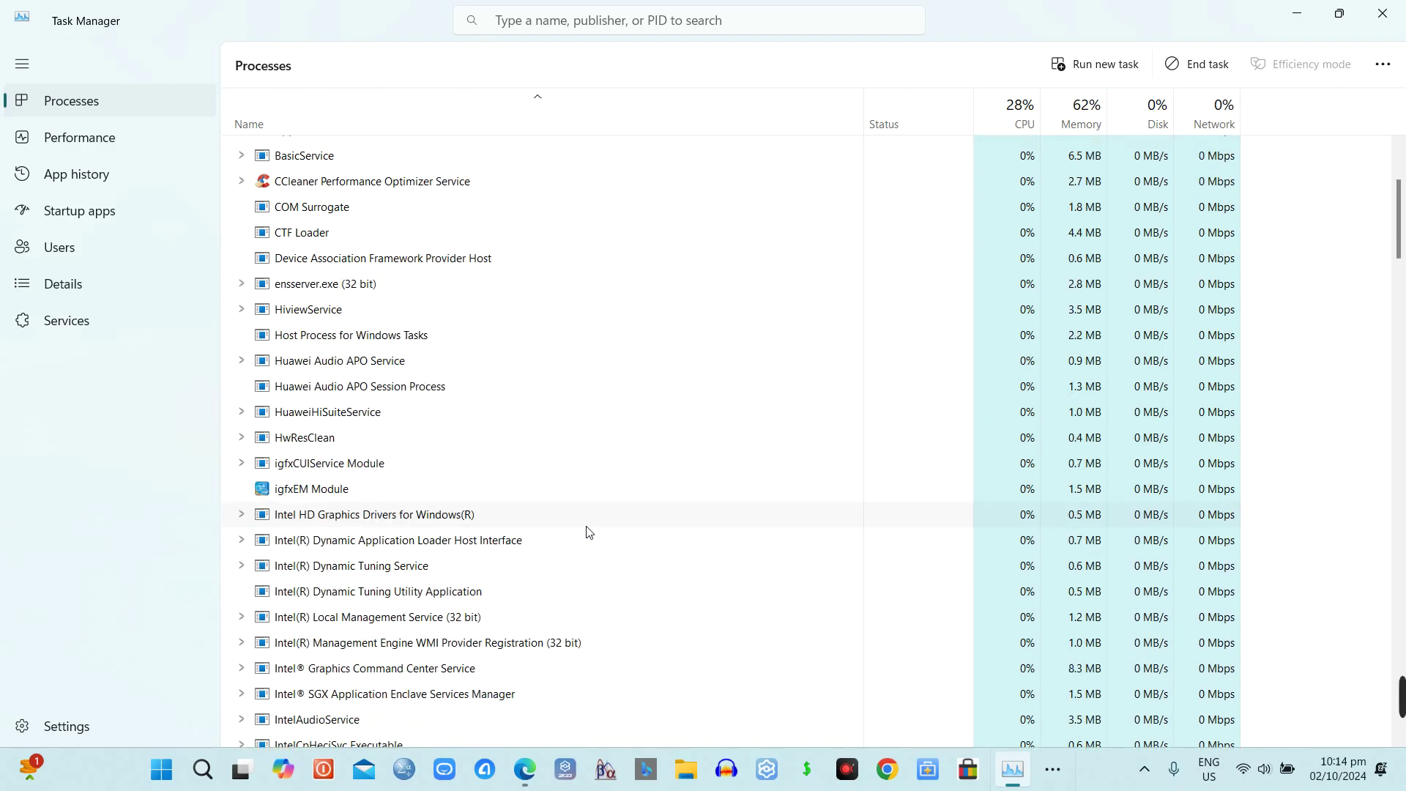
scroll(589, 532, down, 1)
scroll(588, 531, down, 5)
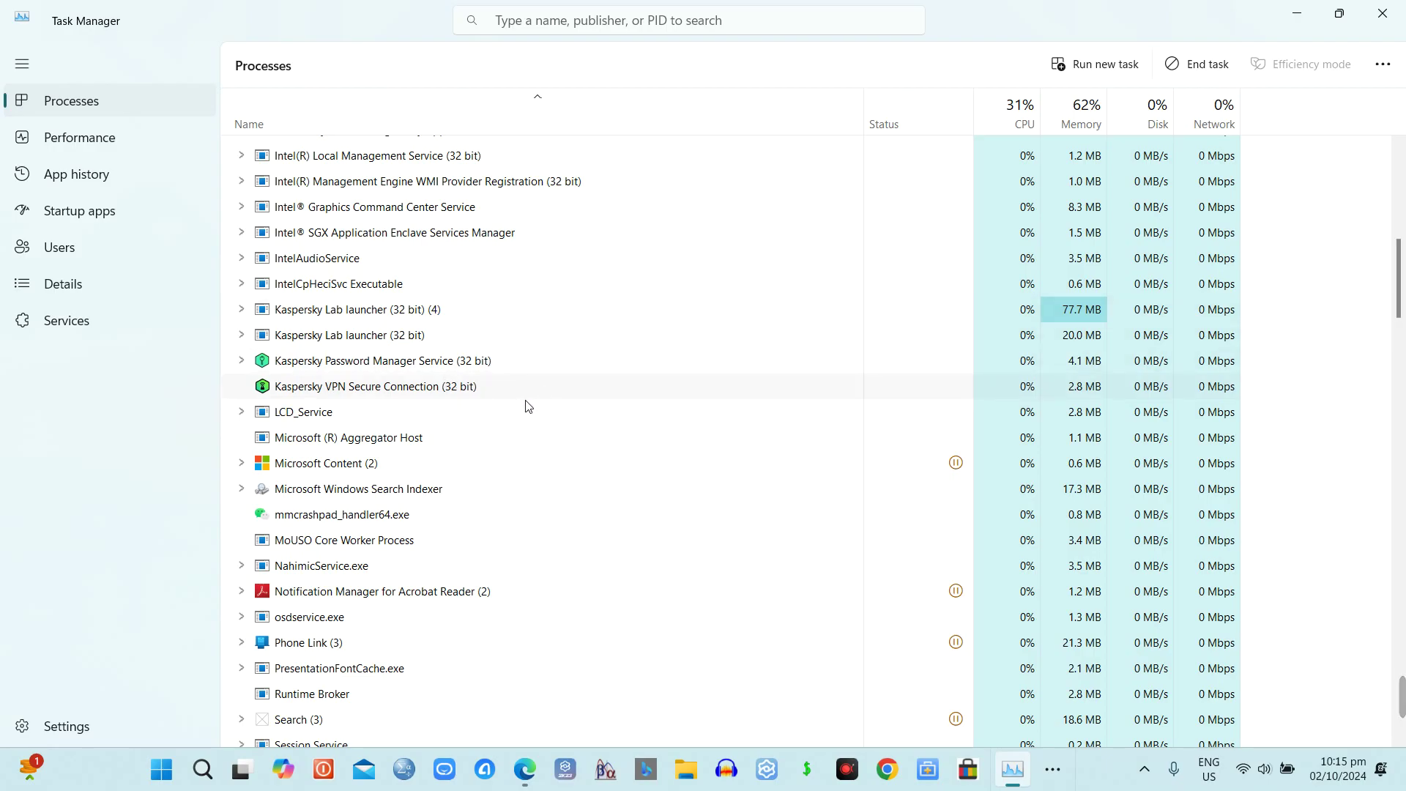
scroll(604, 421, up, 5)
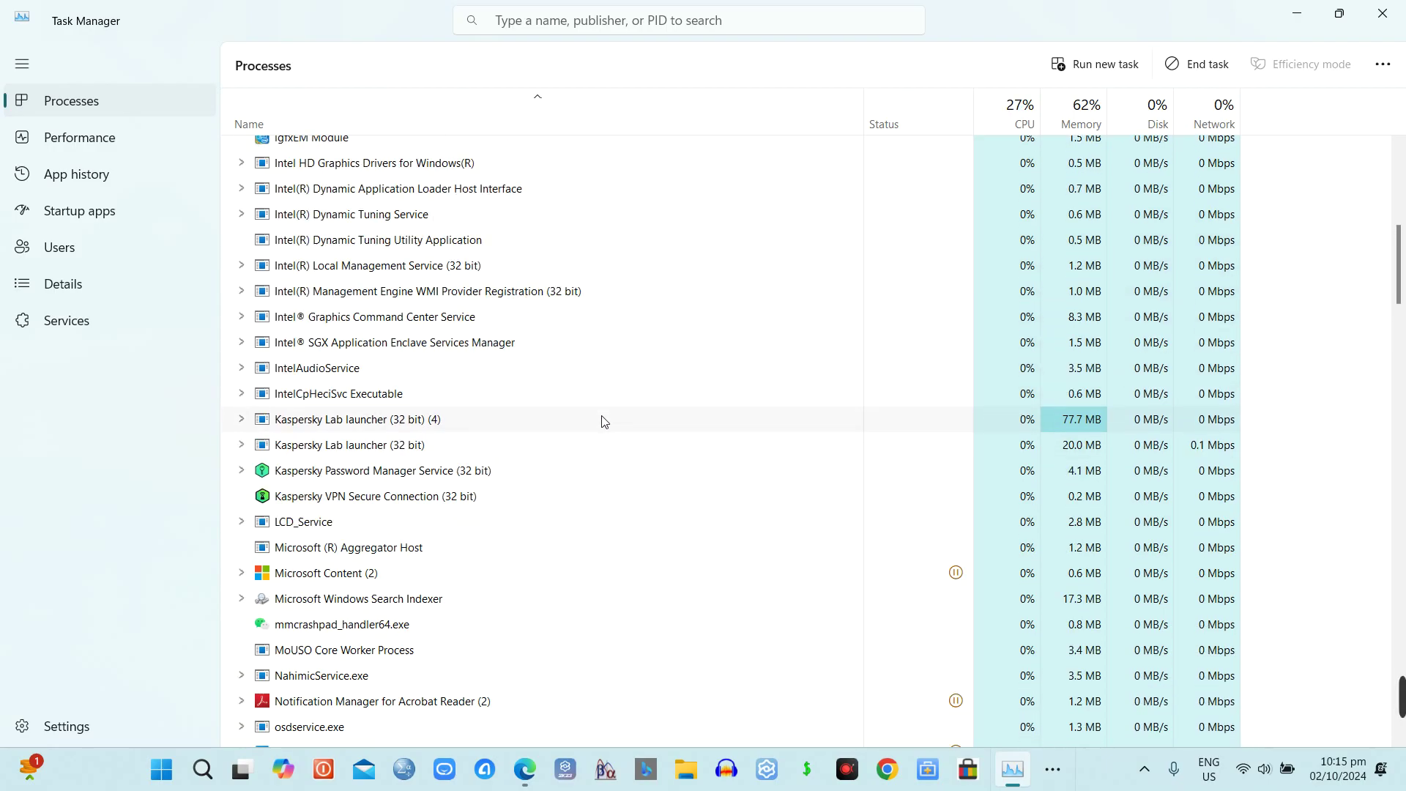
scroll(605, 421, up, 1)
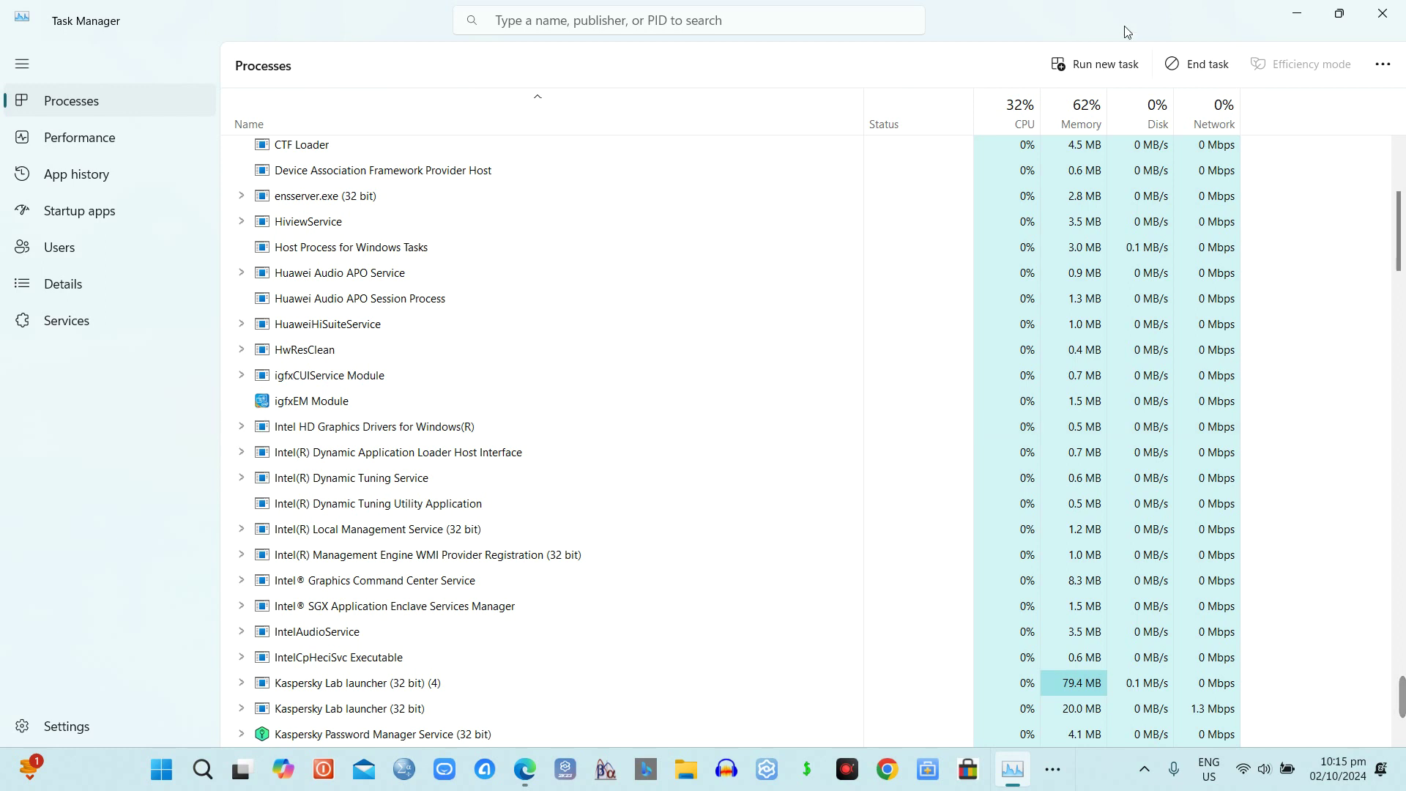
click(1382, 13)
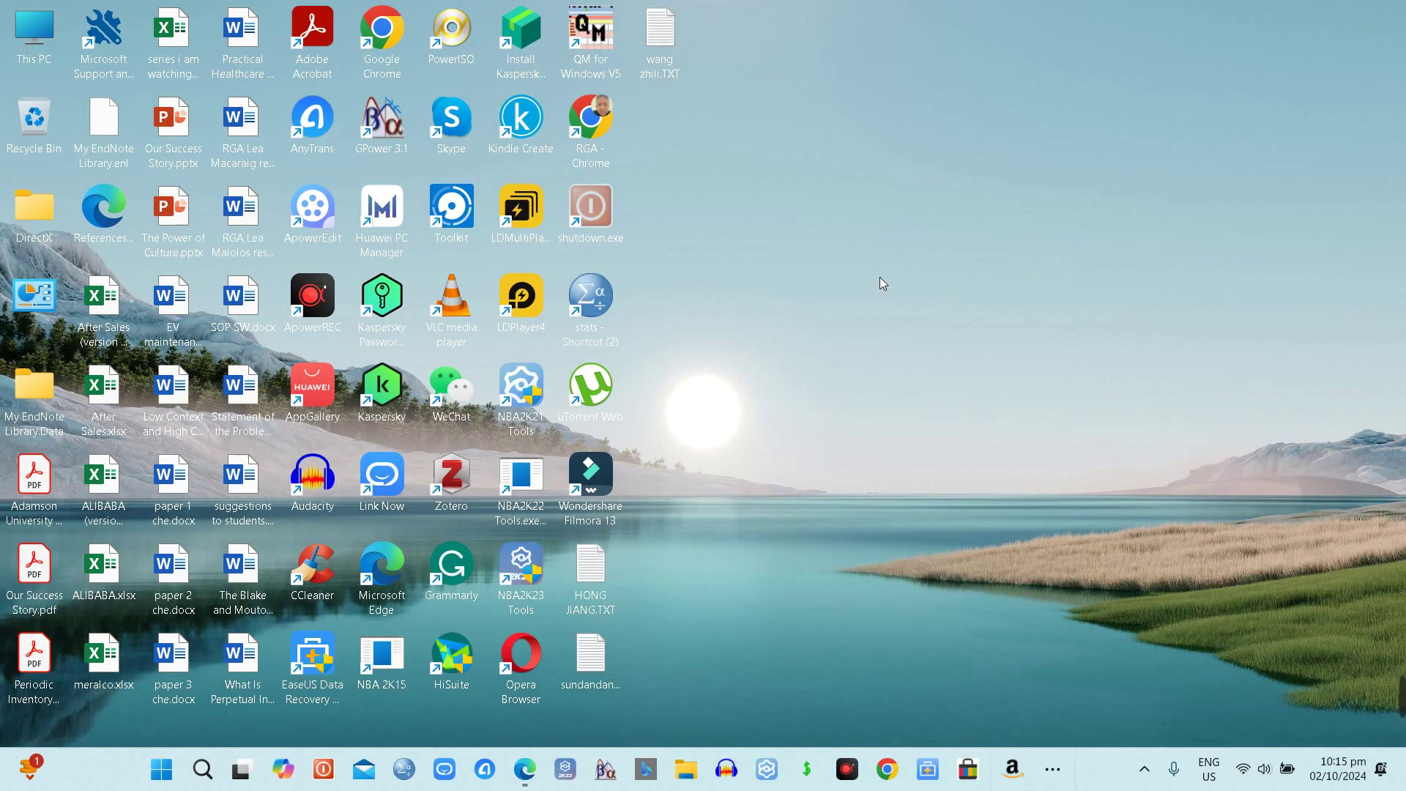
Open CCleaner and run a Health Check scan of the PC, agreeing to close Edge Chromium.
double_click(331, 554)
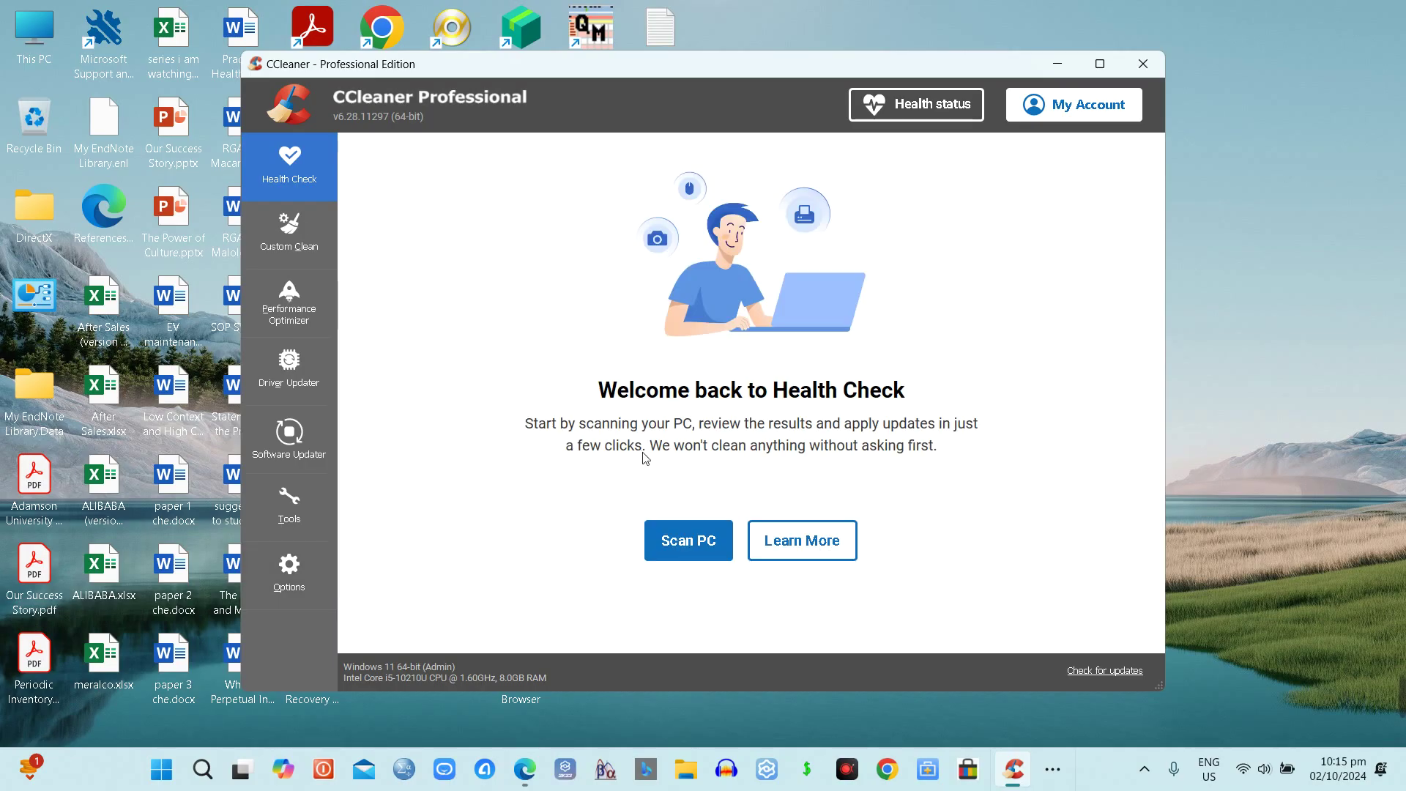
click(677, 533)
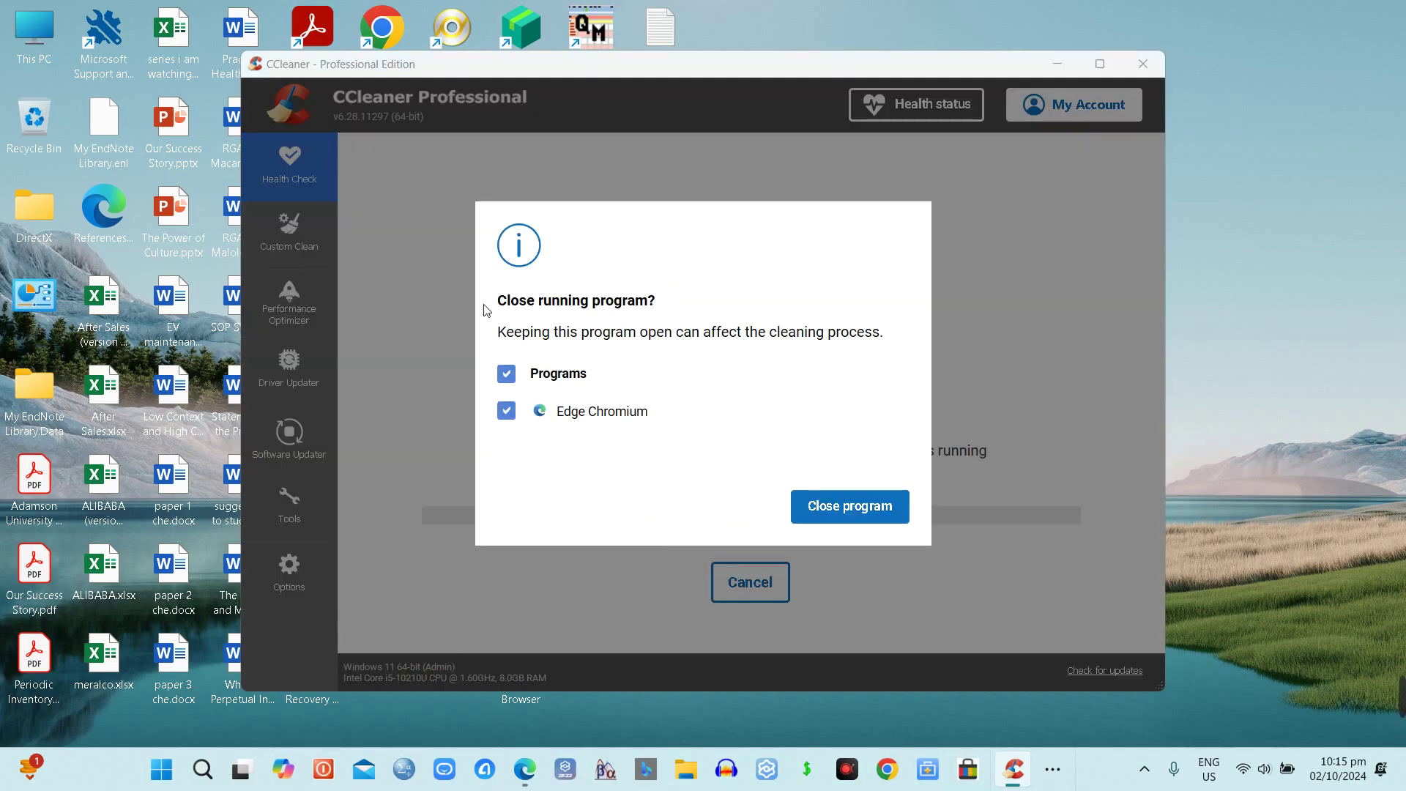
click(820, 501)
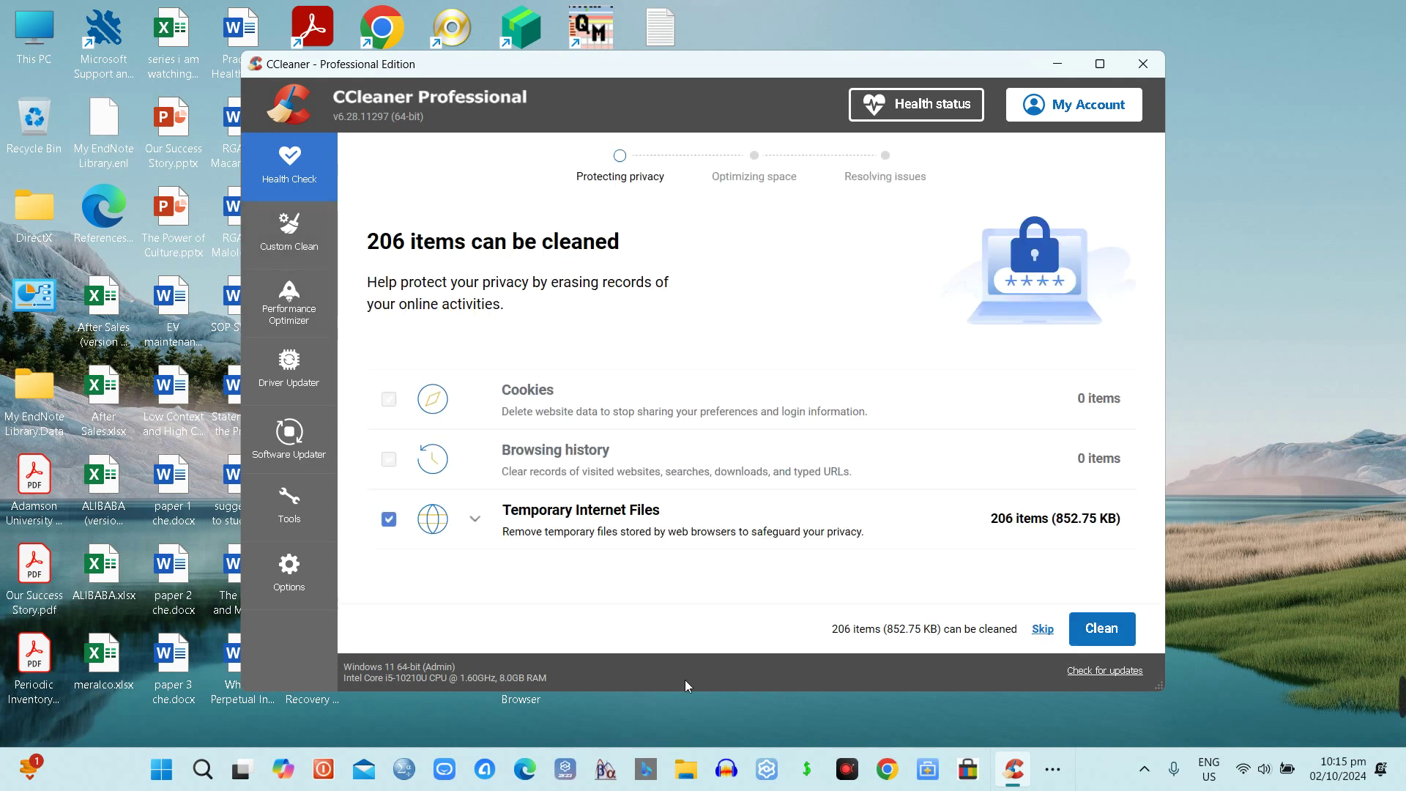
Clean the temporary internet files and disk-space junk found by Health Check, force-closing the running program, and finish the check.
click(1106, 630)
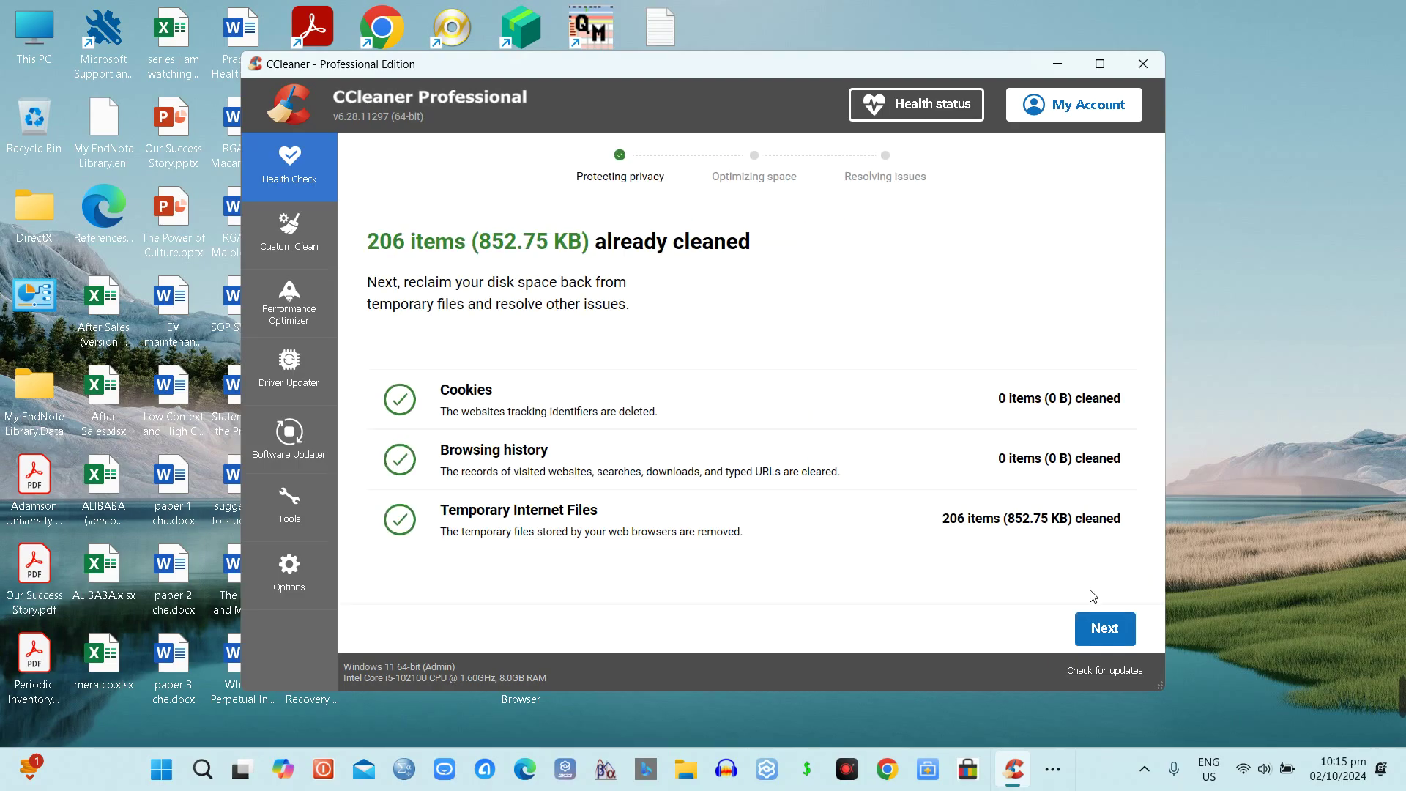
click(1132, 636)
click(1117, 632)
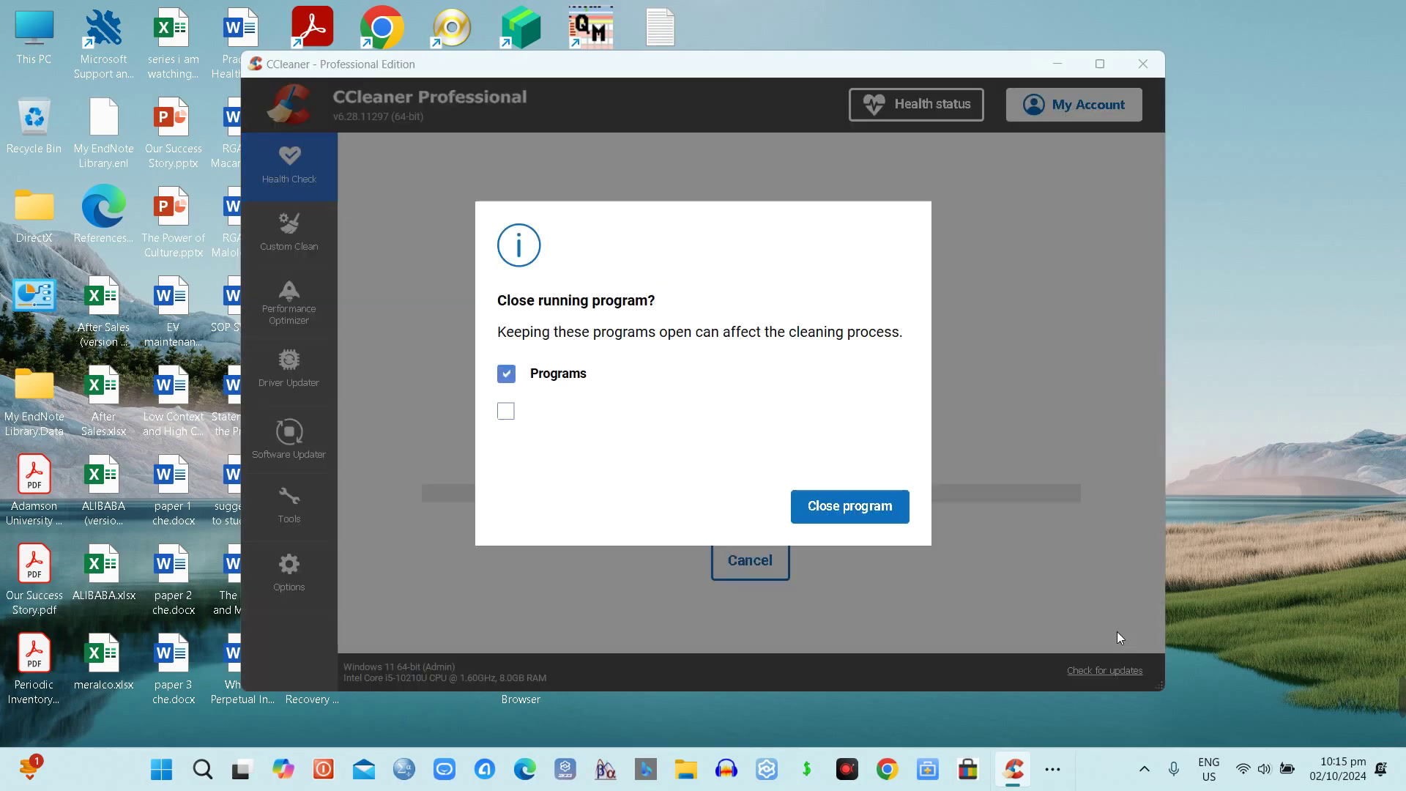
click(874, 518)
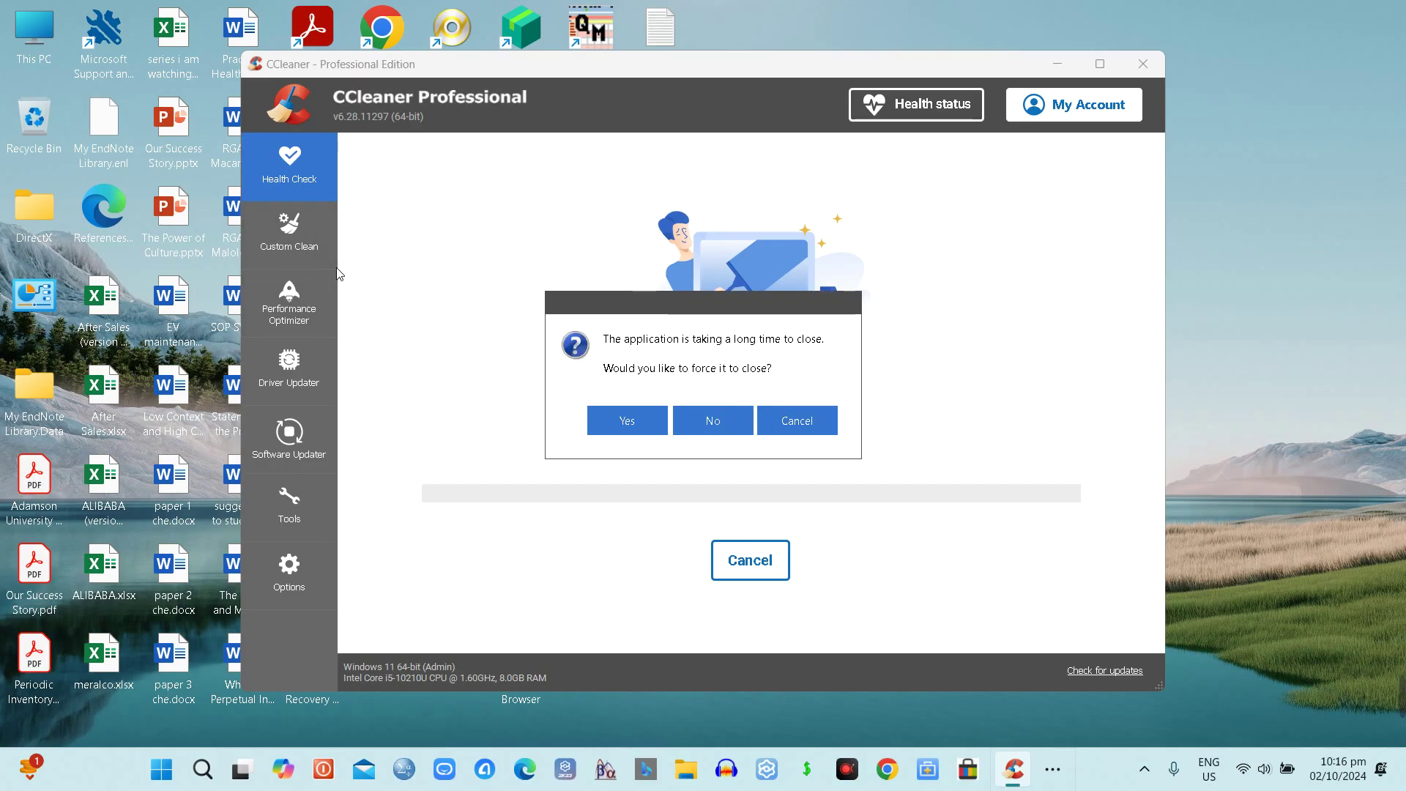
click(640, 422)
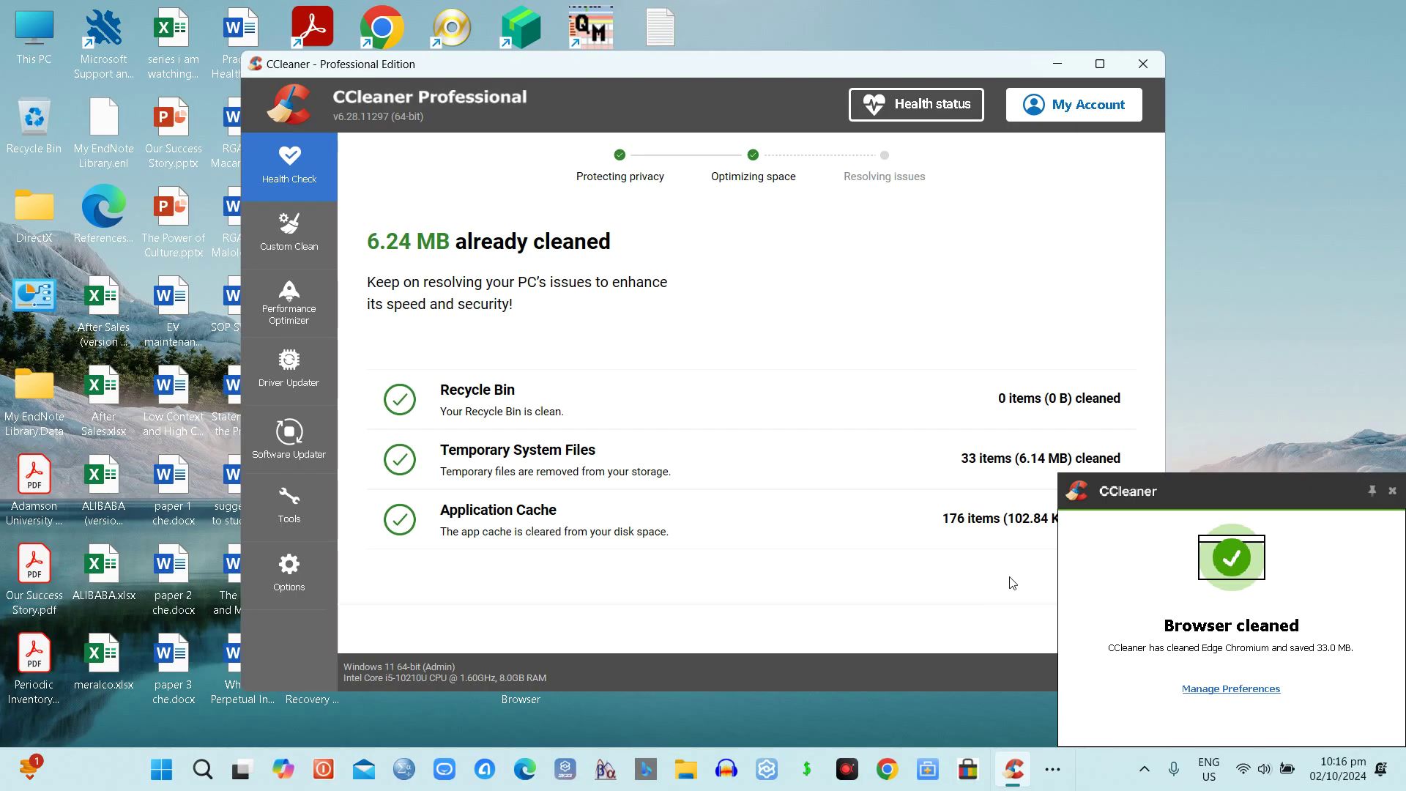
click(1394, 492)
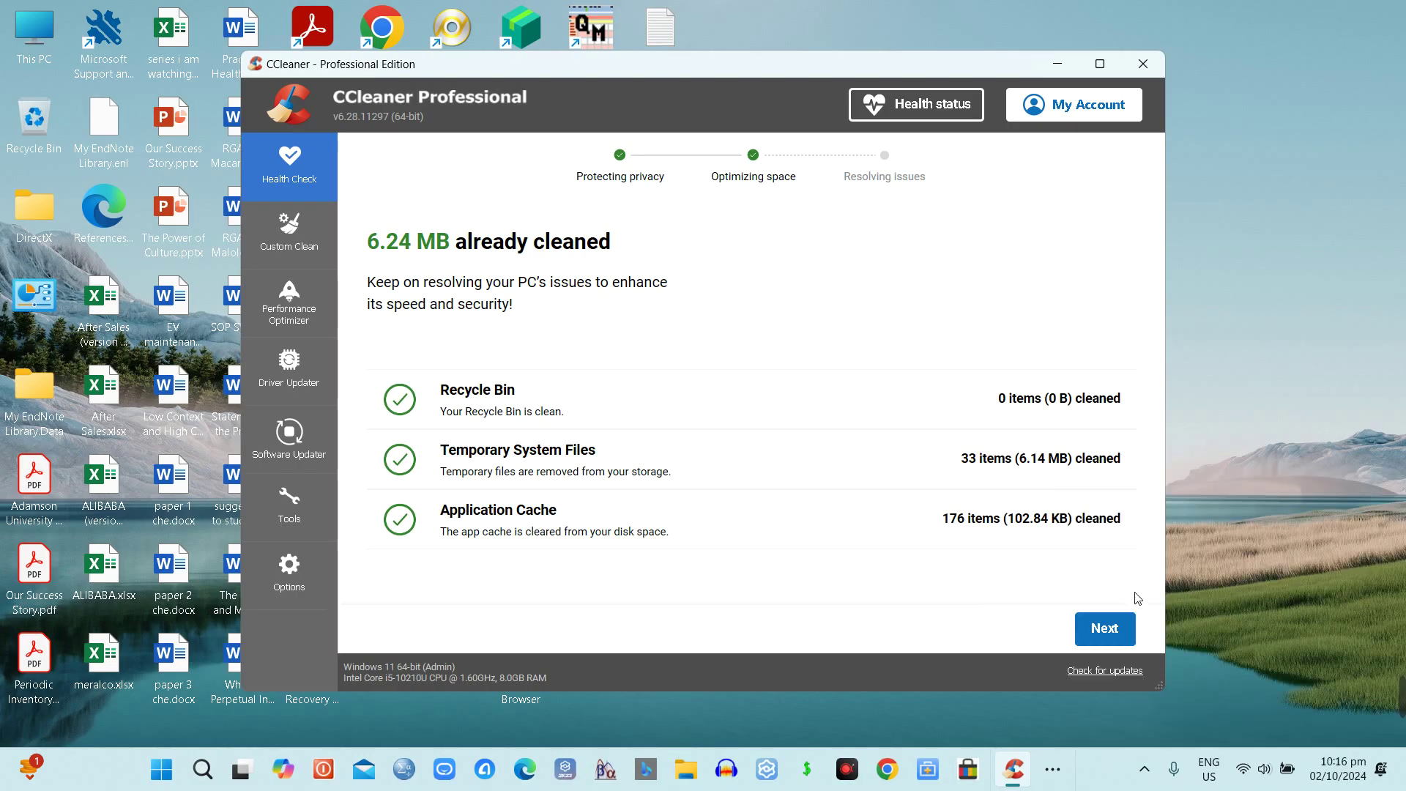
click(1109, 627)
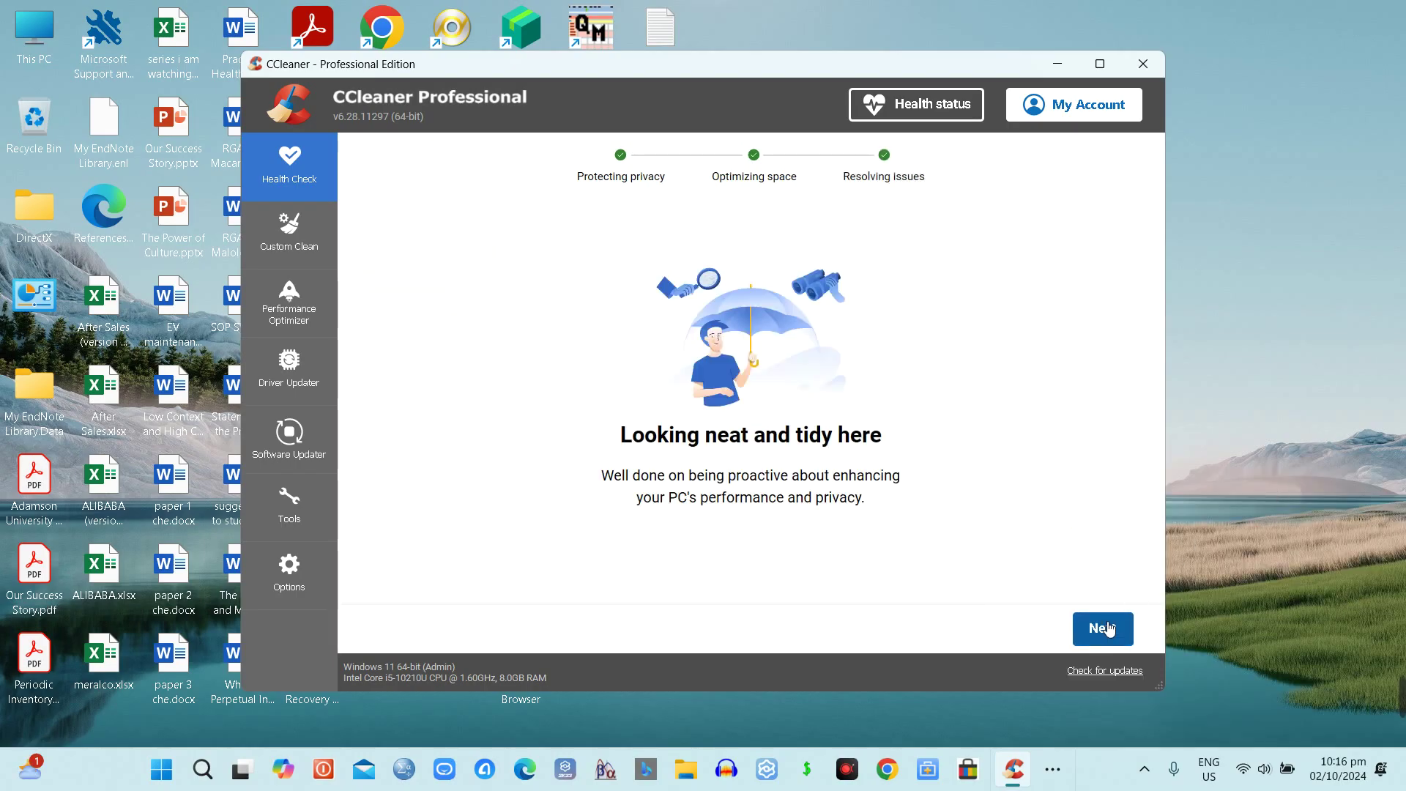
click(1109, 628)
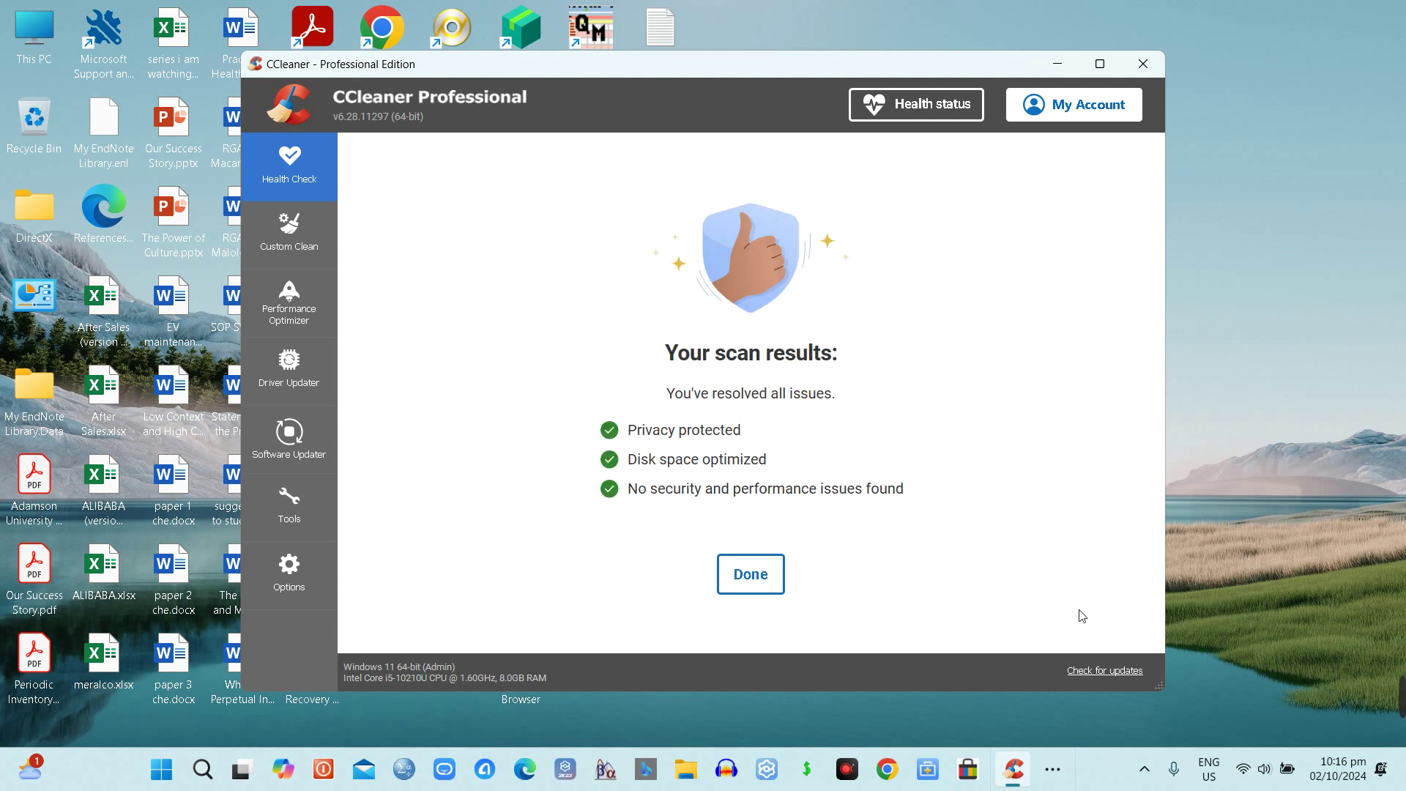
click(749, 573)
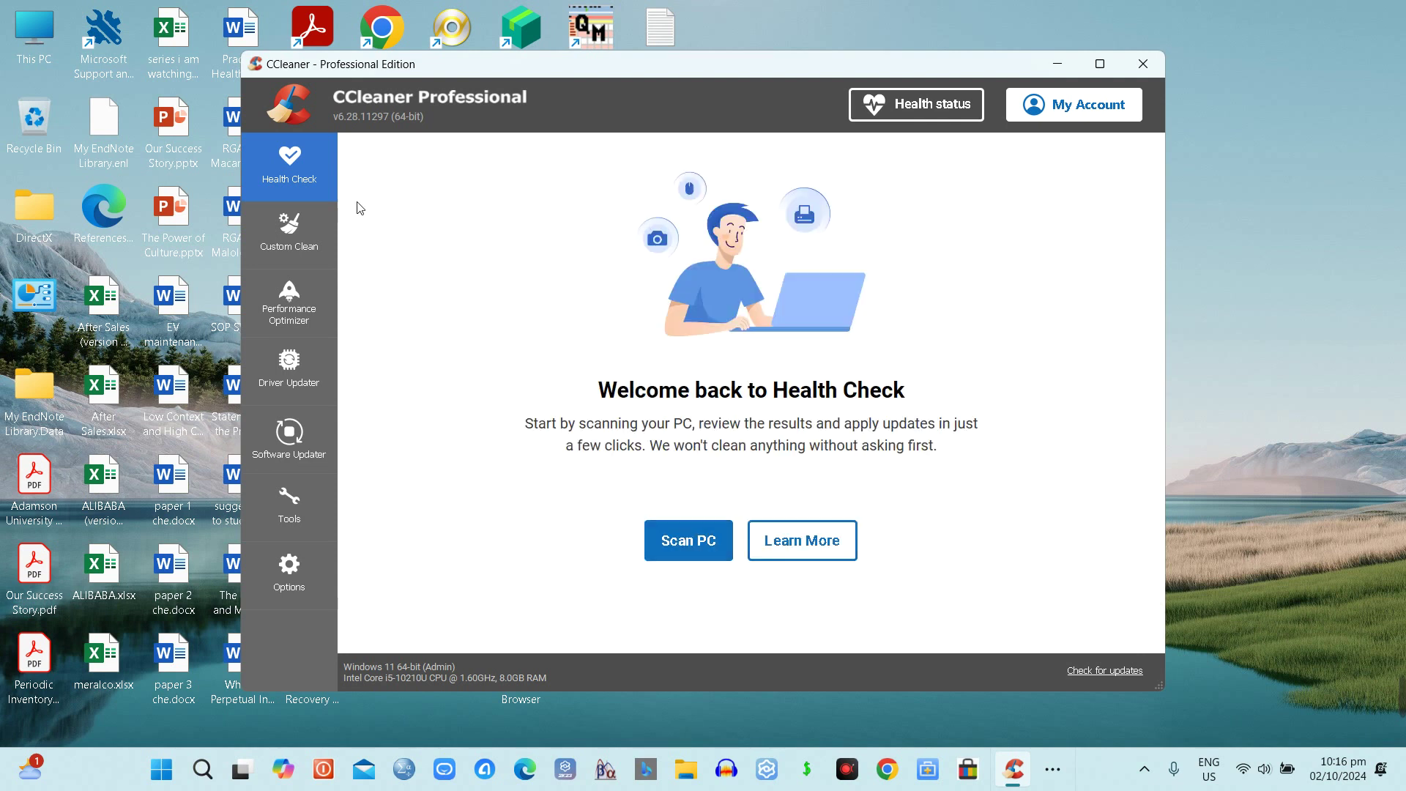
Analyze the preselected Windows items with Custom Clean, run the cleaner and agree to delete the selected files.
click(293, 231)
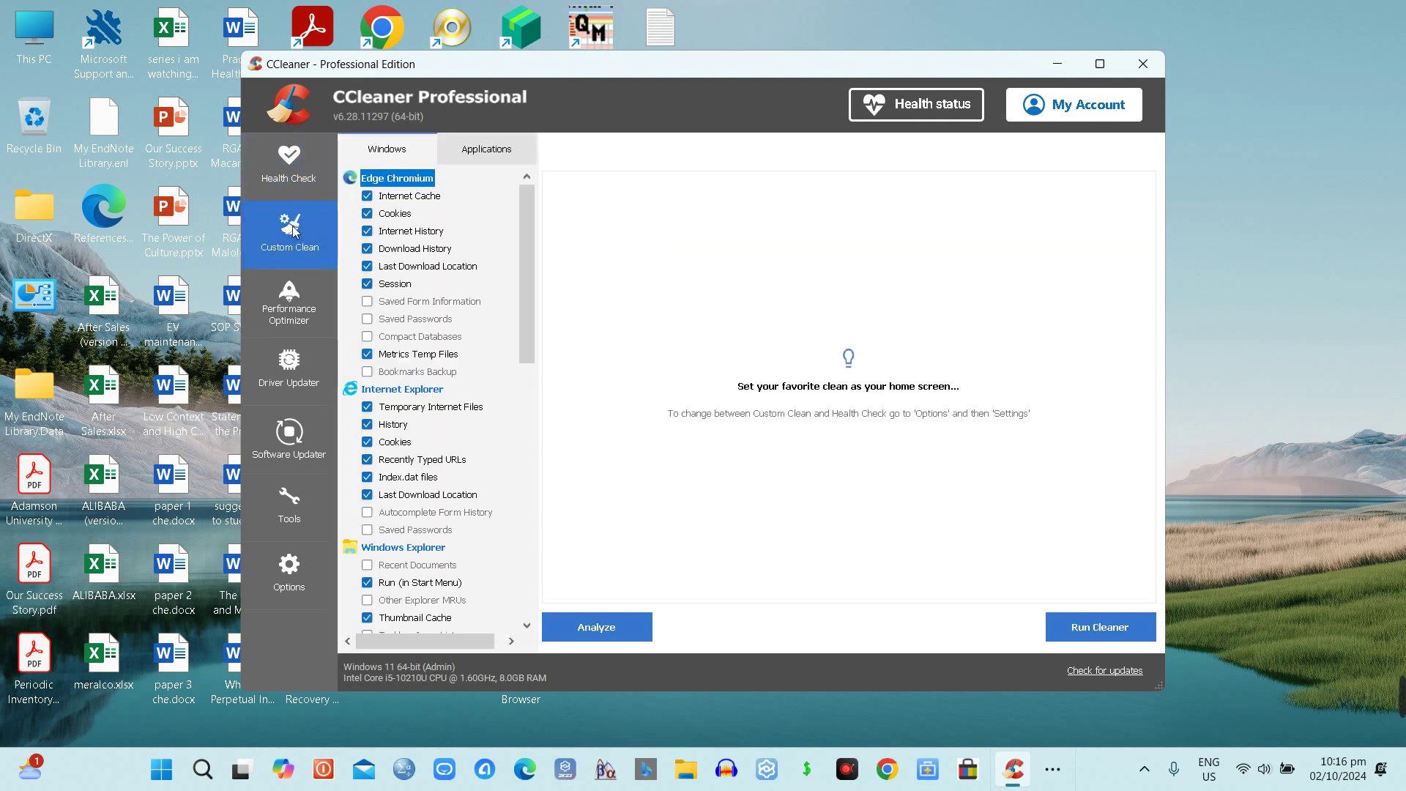
click(586, 628)
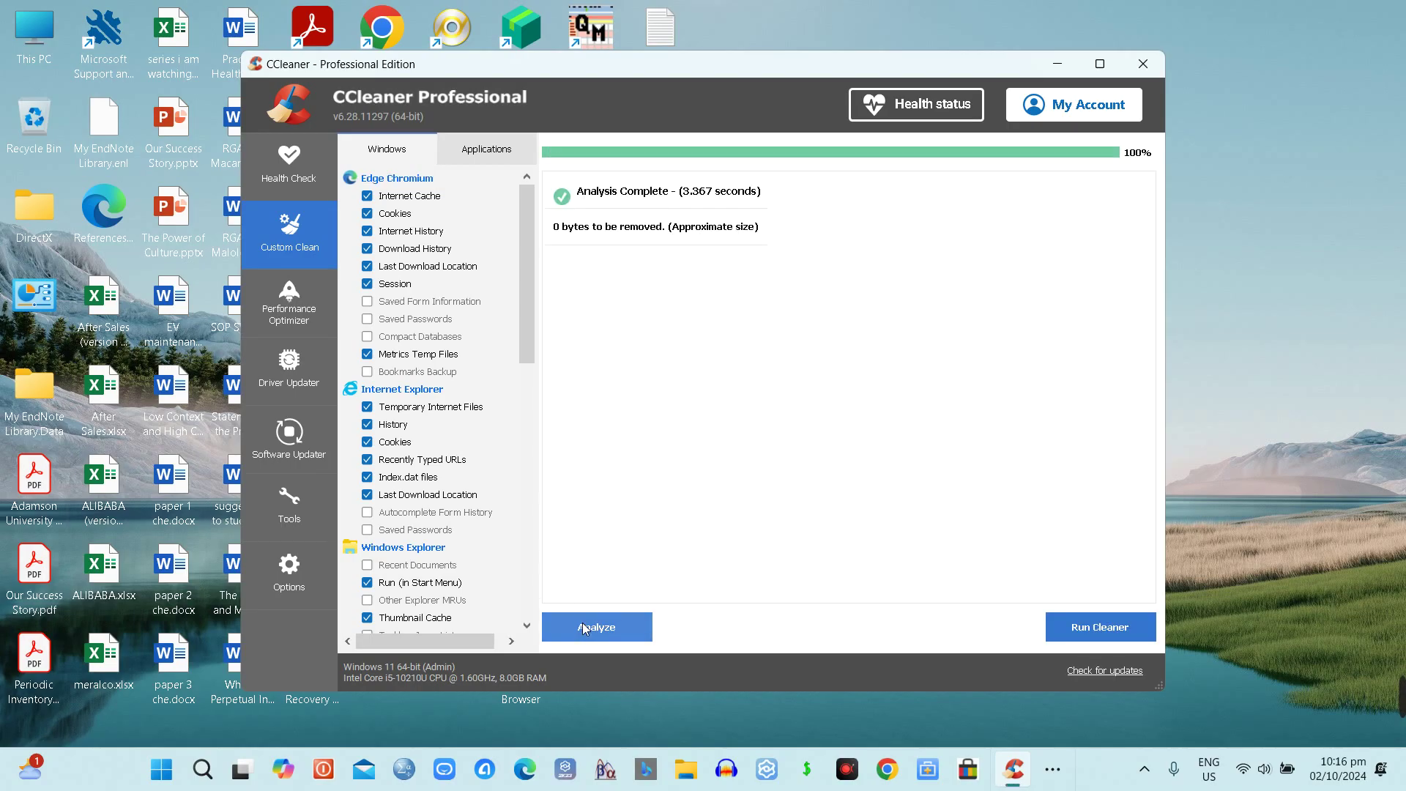
click(1055, 629)
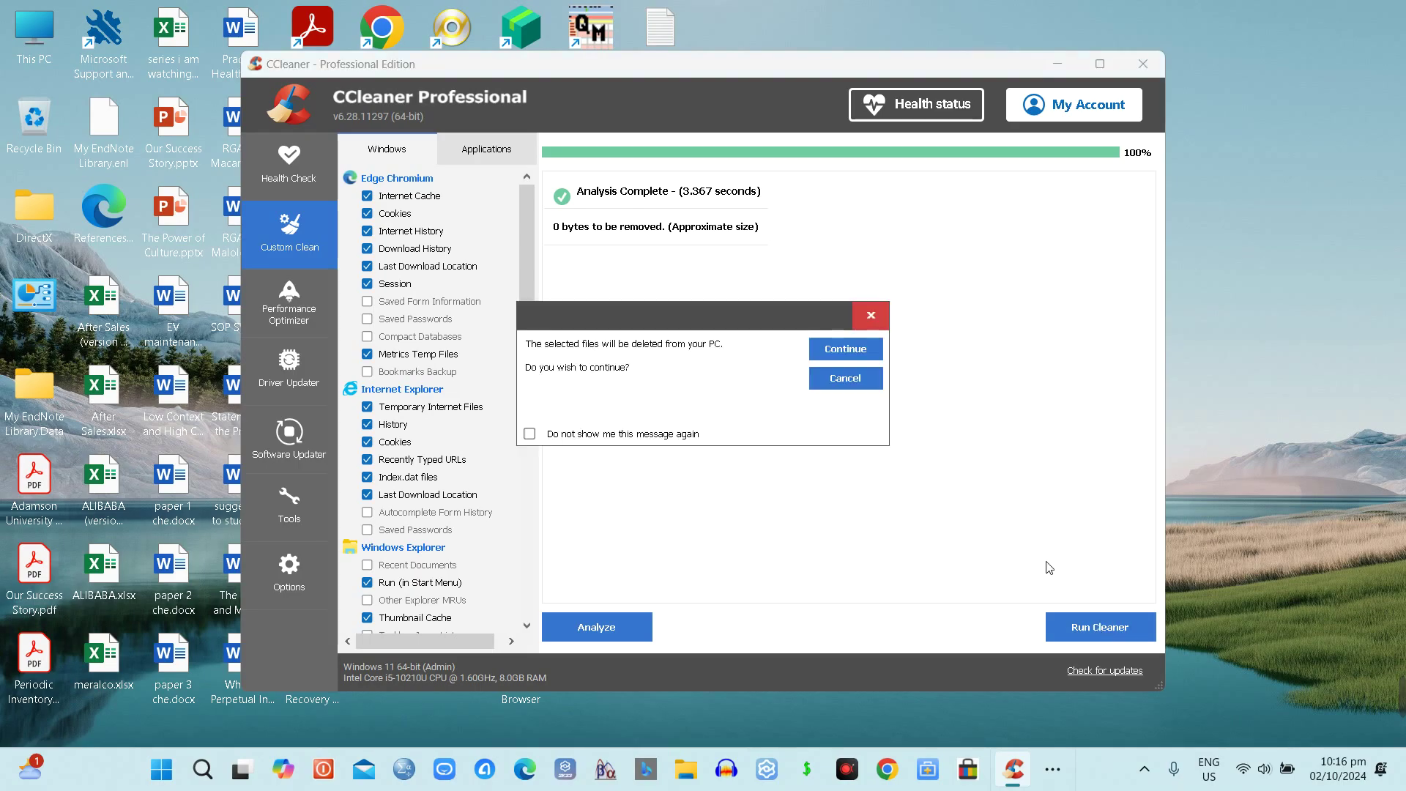
click(843, 348)
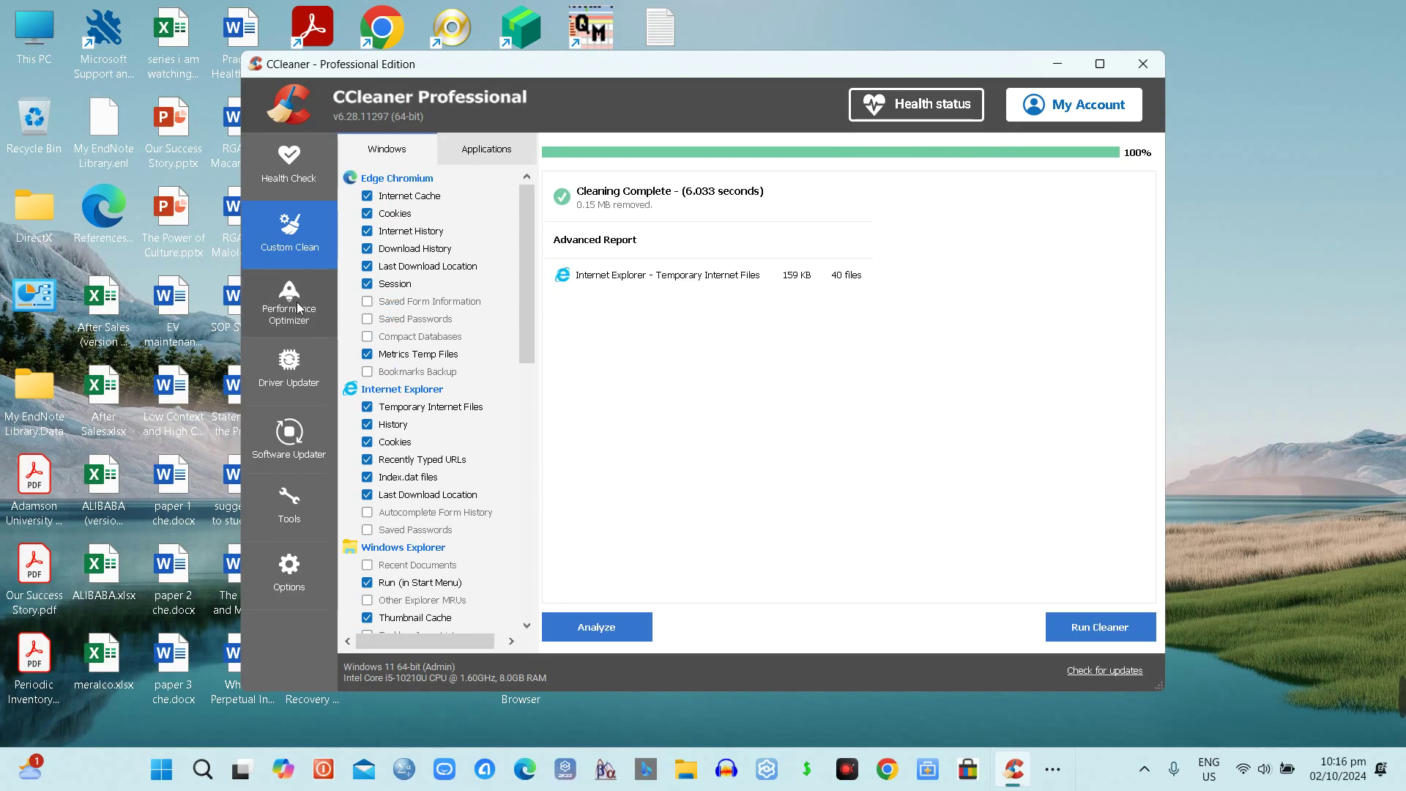
Review the sleeping programs in Performance Optimizer and scan again for programs slowing down the PC.
click(296, 302)
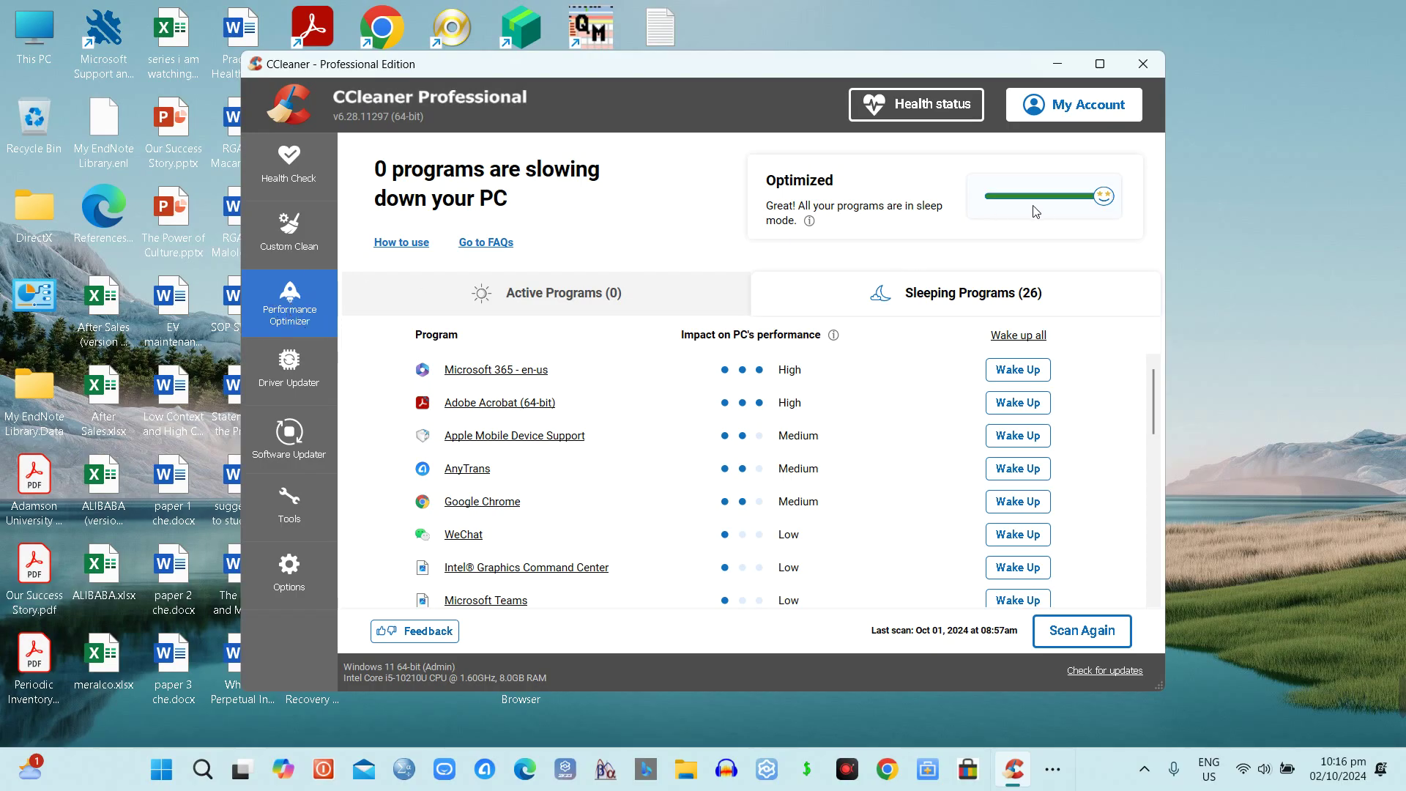
click(1074, 636)
Scan the PC again for out-of-date drivers with Driver Updater and for outdated programs with Software Updater.
click(274, 363)
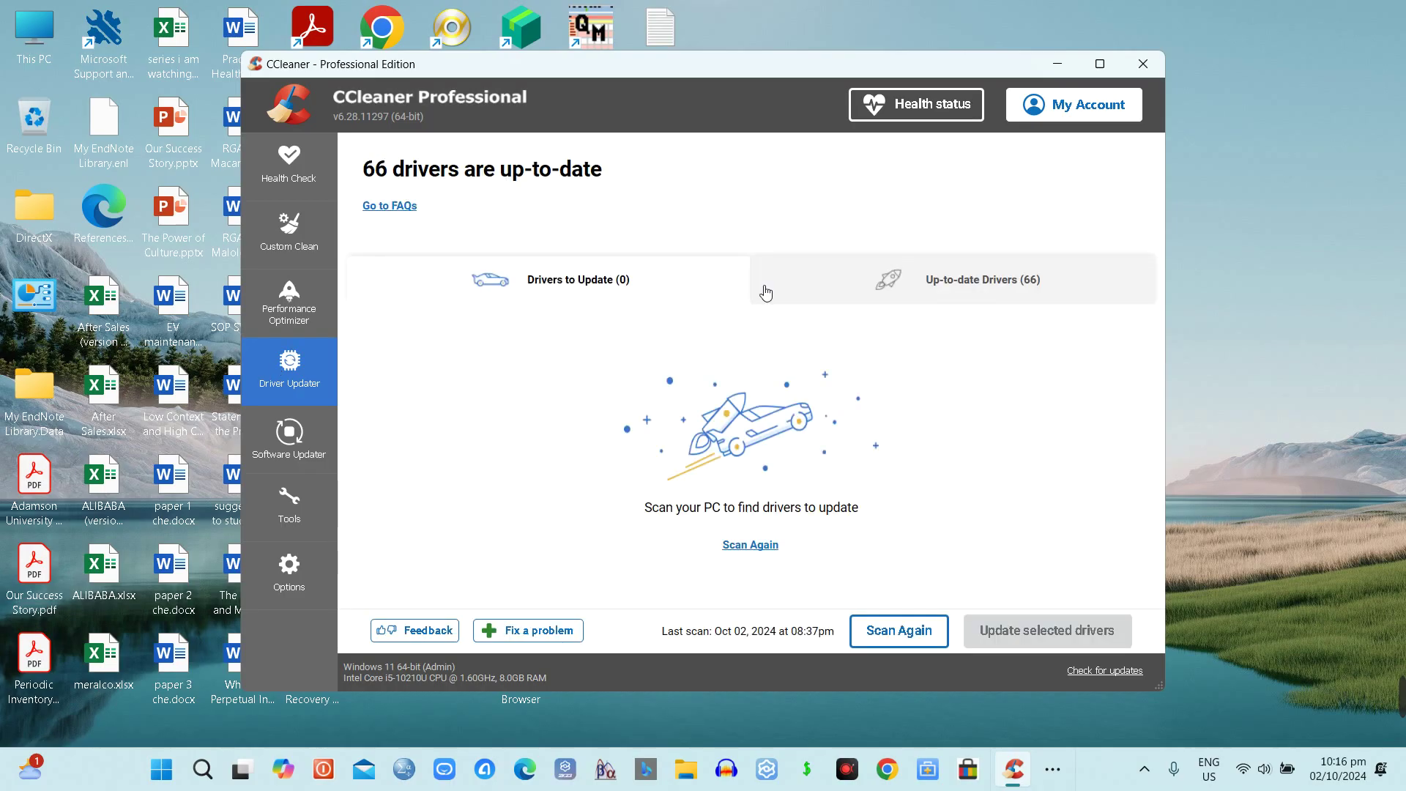
click(927, 649)
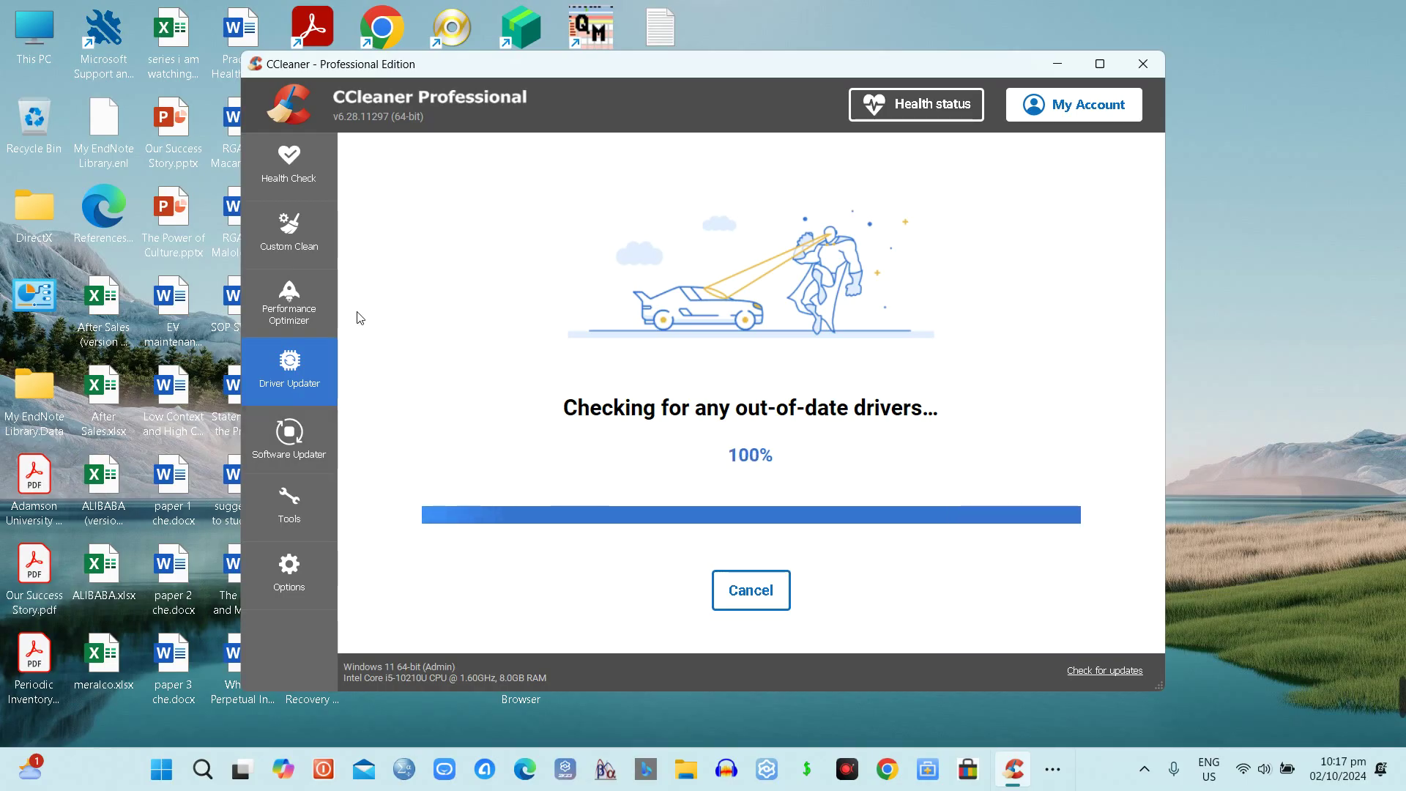
click(293, 472)
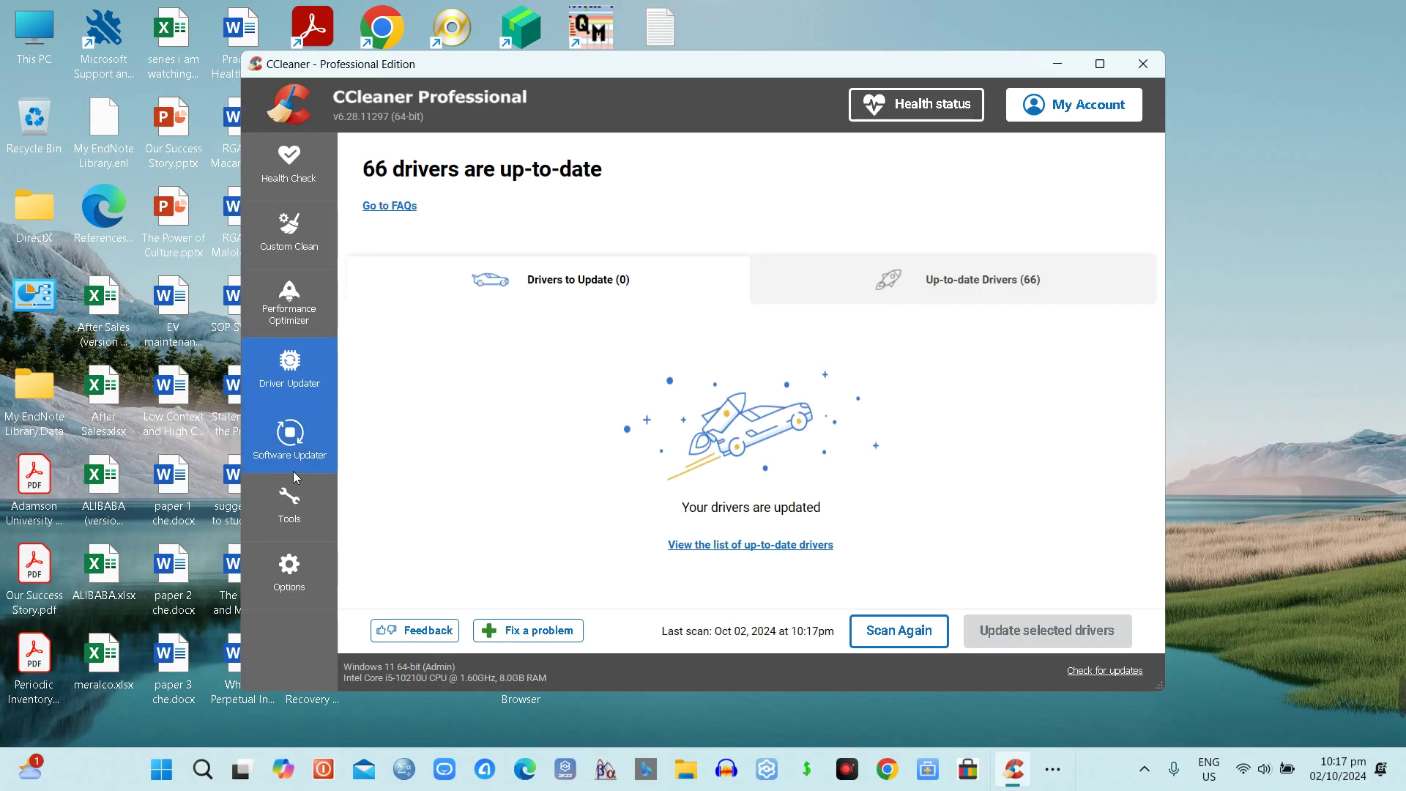
click(950, 631)
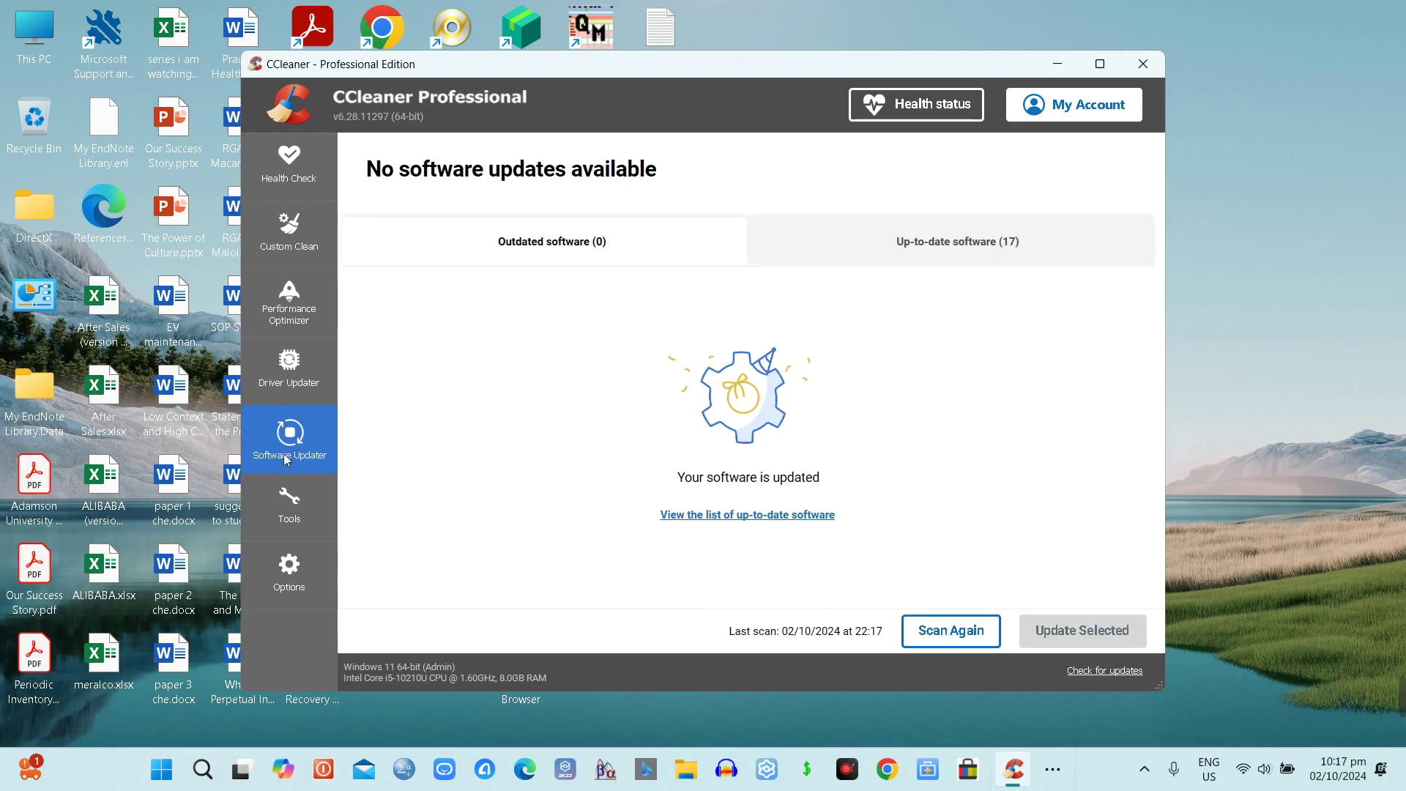
Scan the registry for issues in all categories and fix all selected issues without backing up the registry.
click(278, 513)
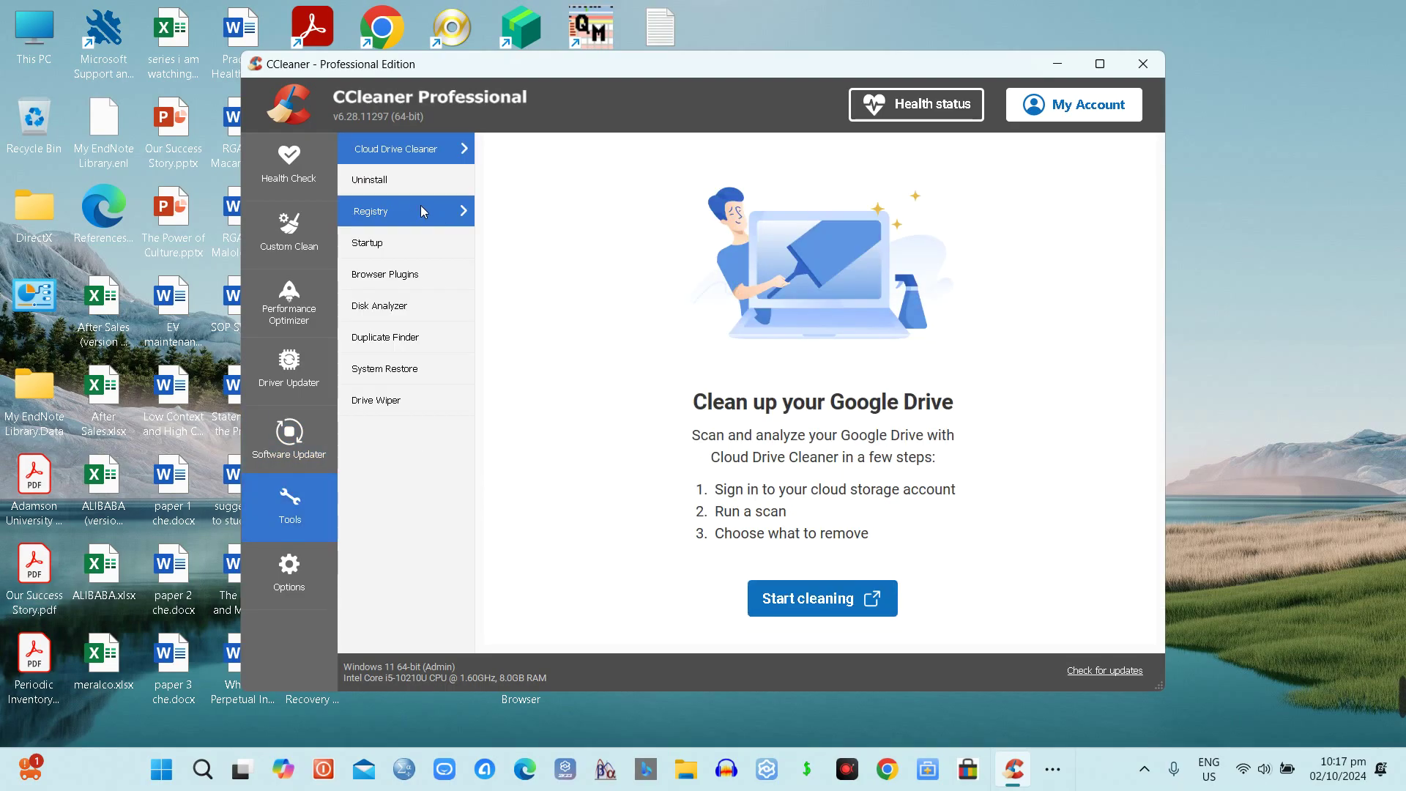
click(394, 170)
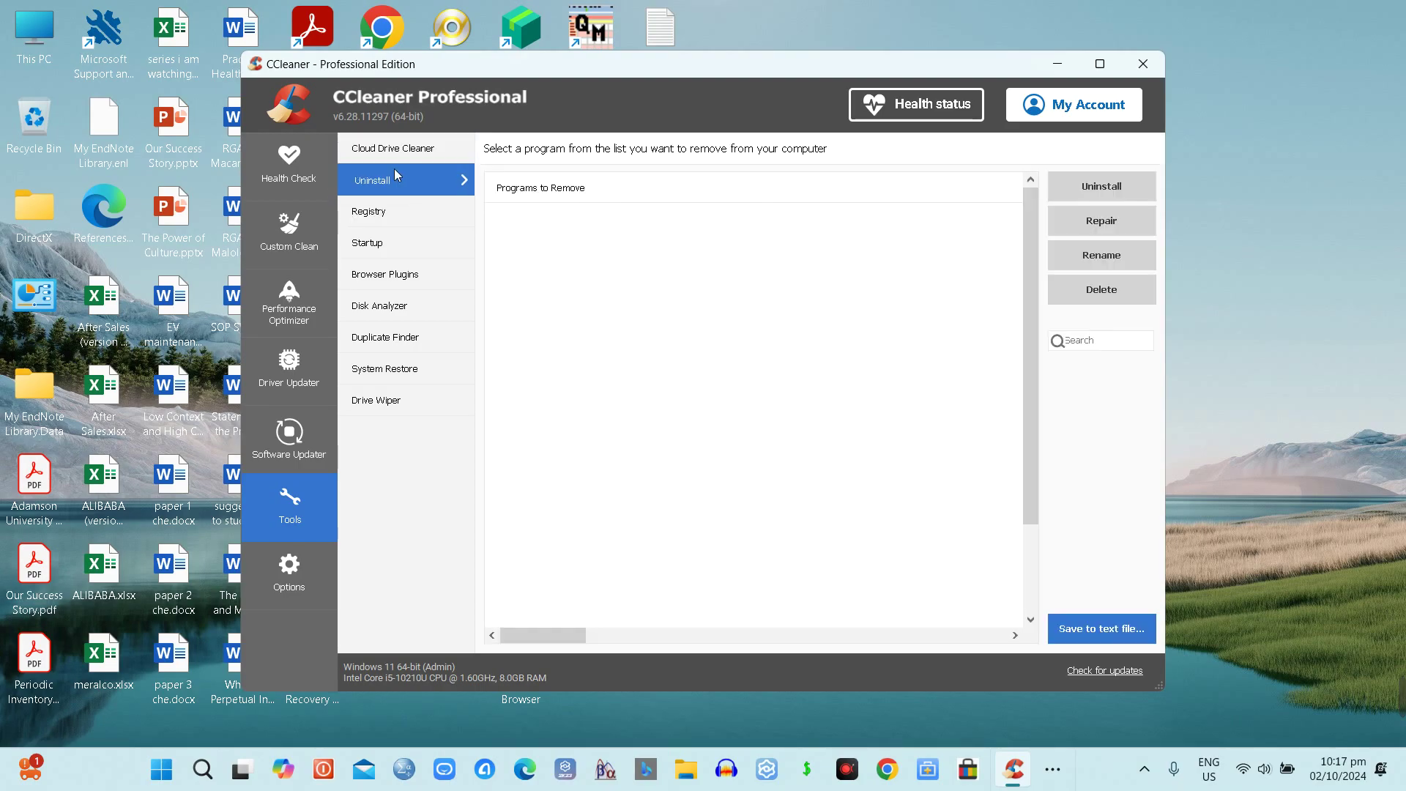
click(405, 210)
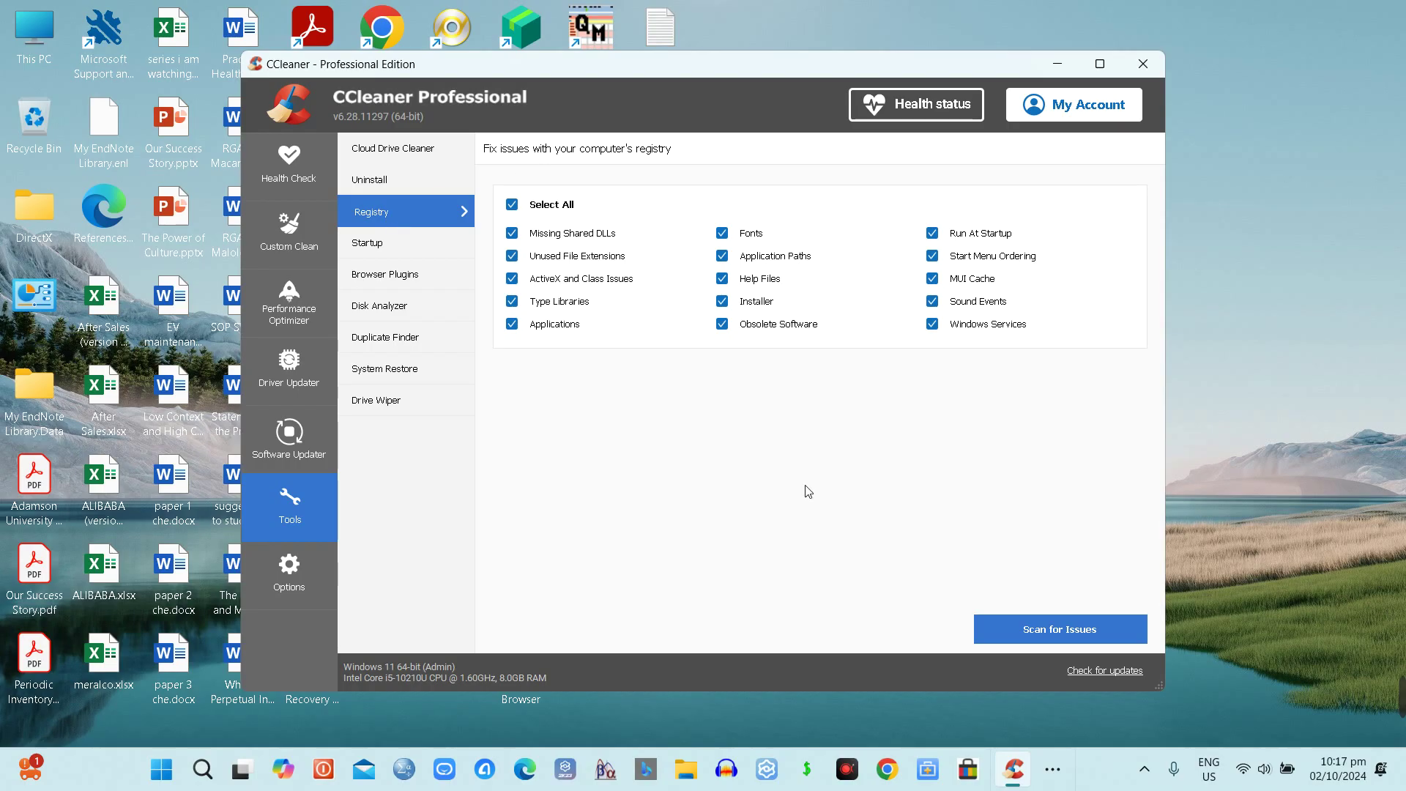
click(1047, 632)
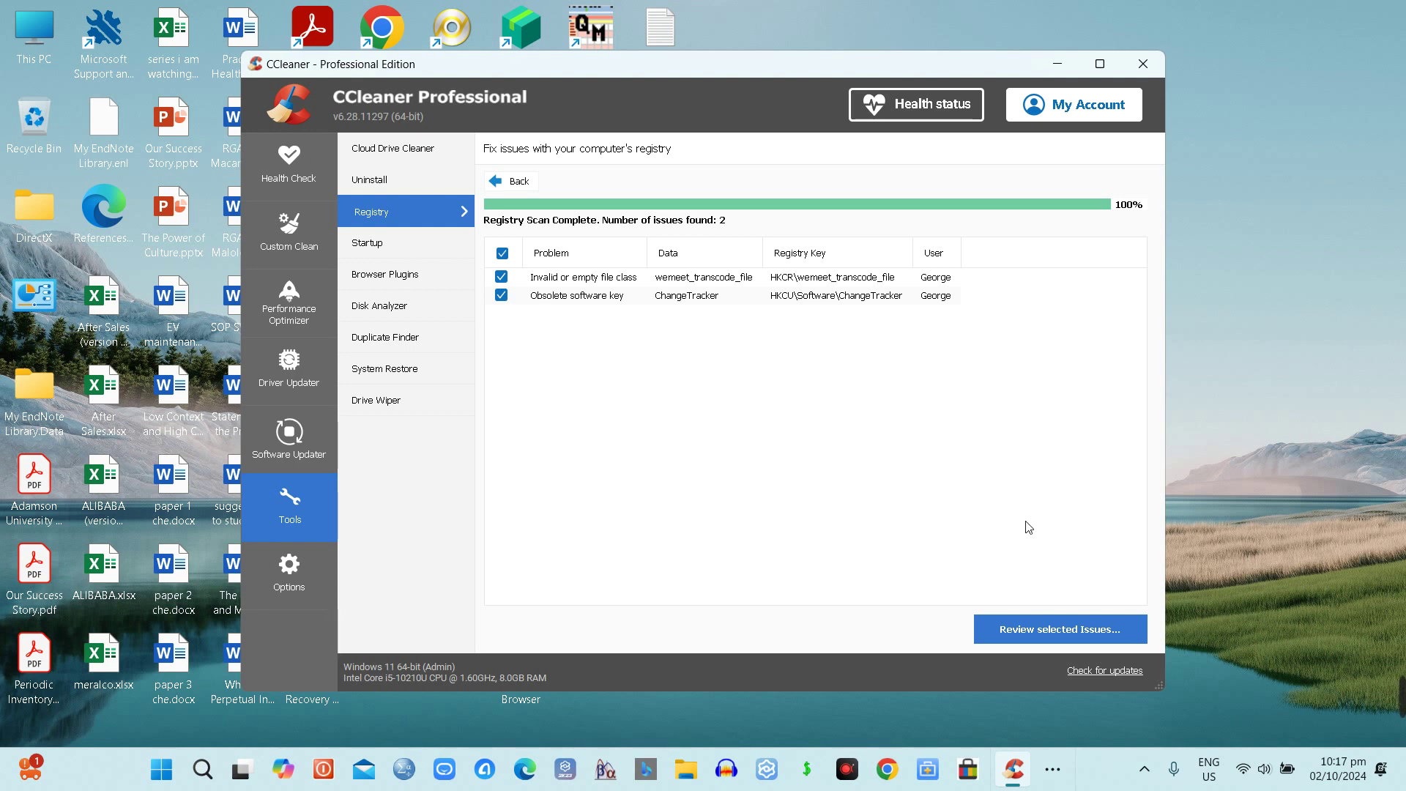
click(1060, 629)
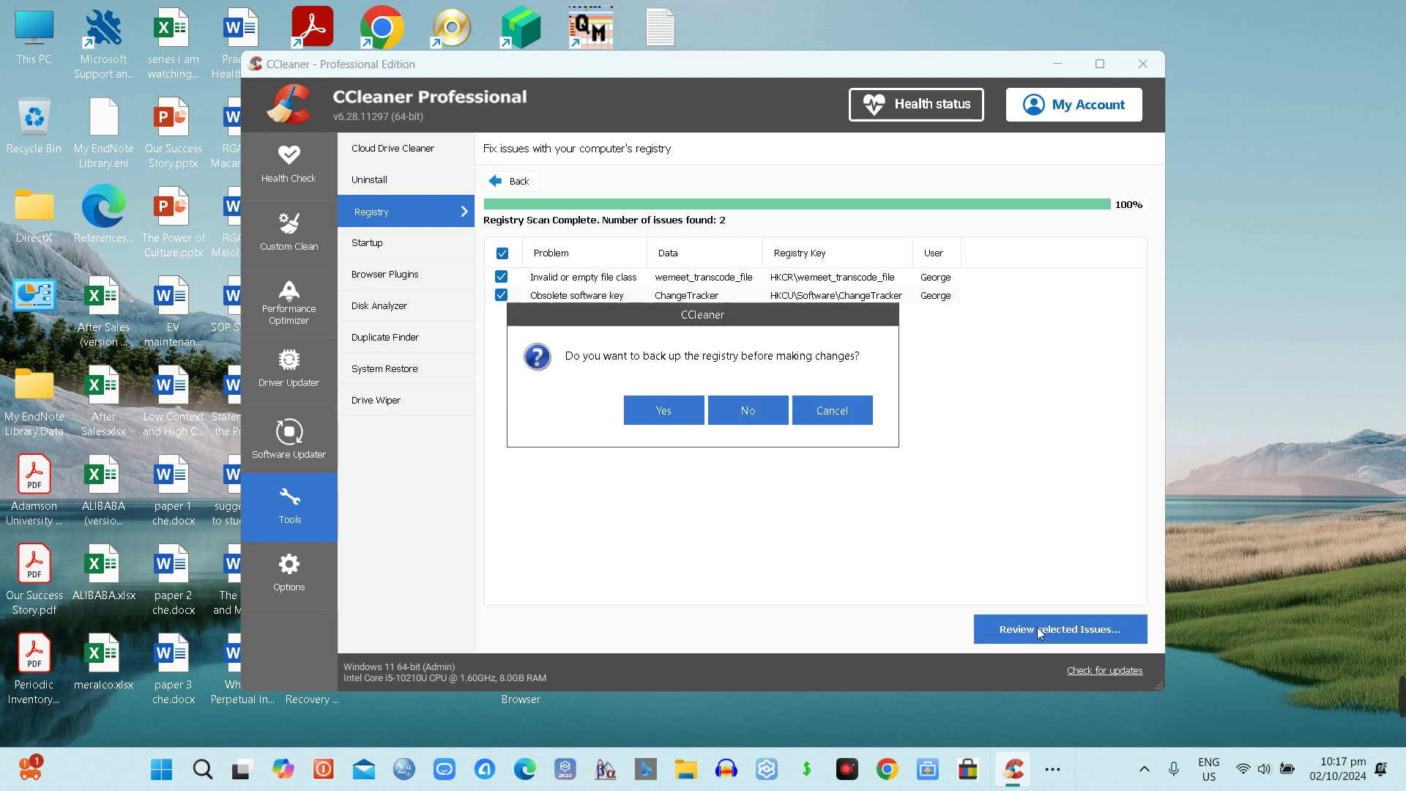
click(748, 410)
click(725, 466)
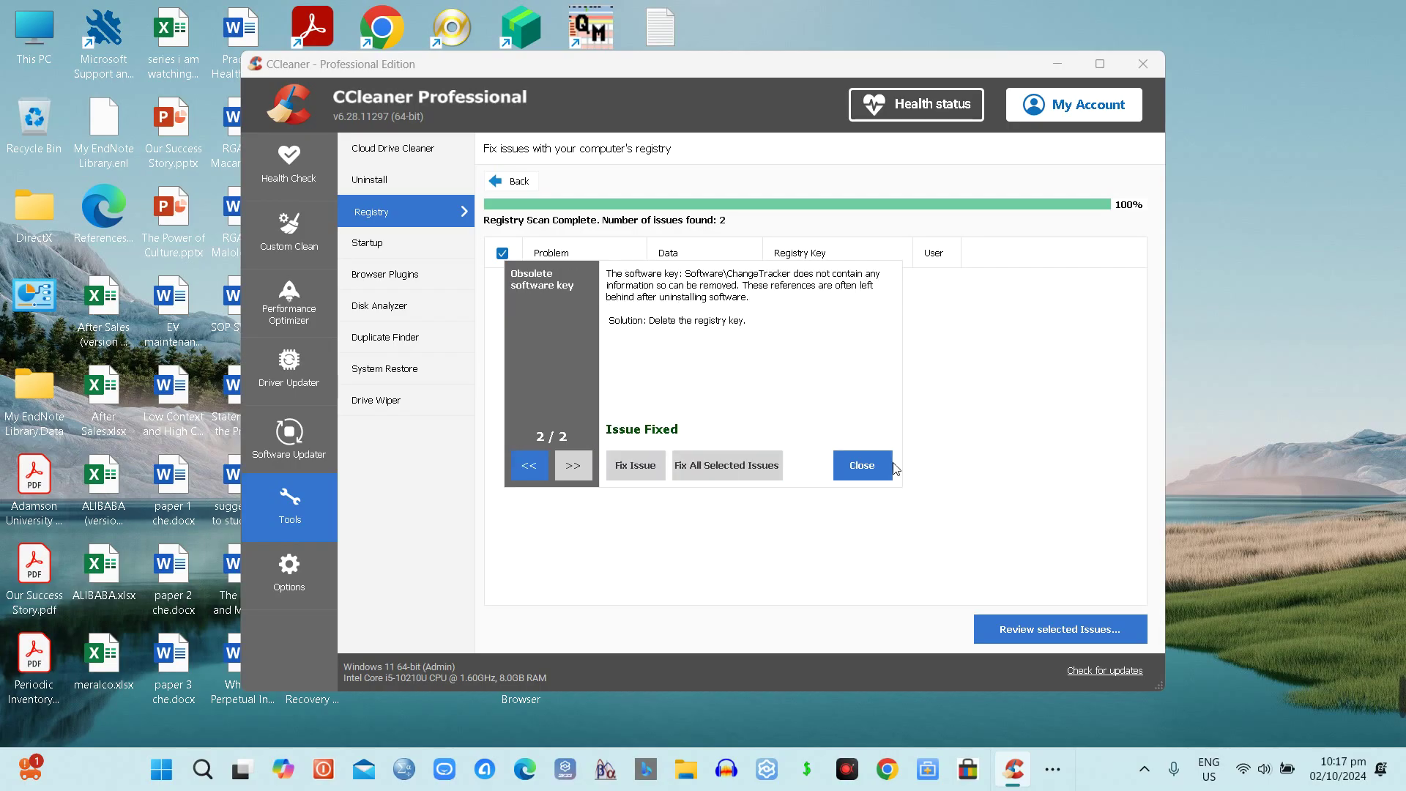
click(863, 466)
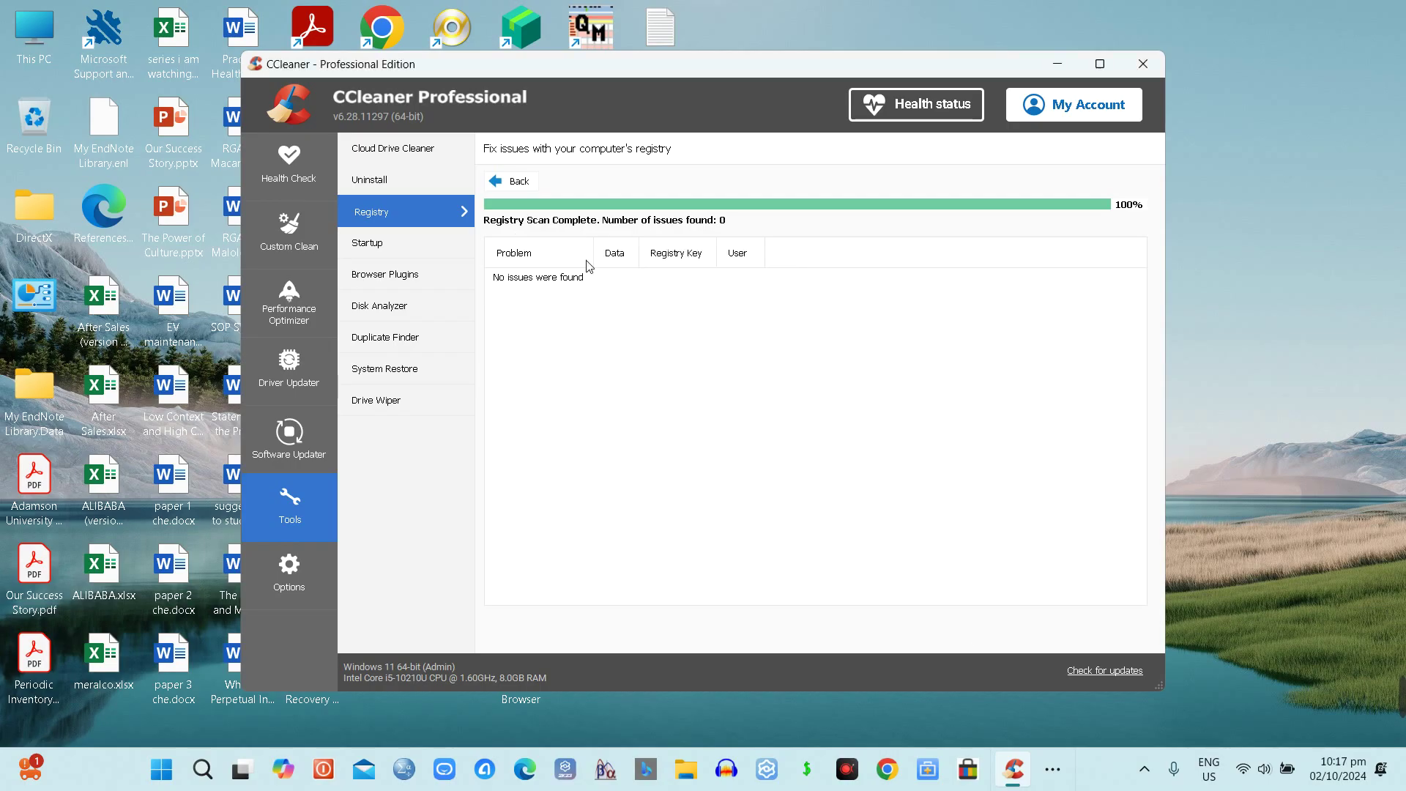
Review the list of Windows programs set to run at startup, including their publisher and user details.
click(394, 247)
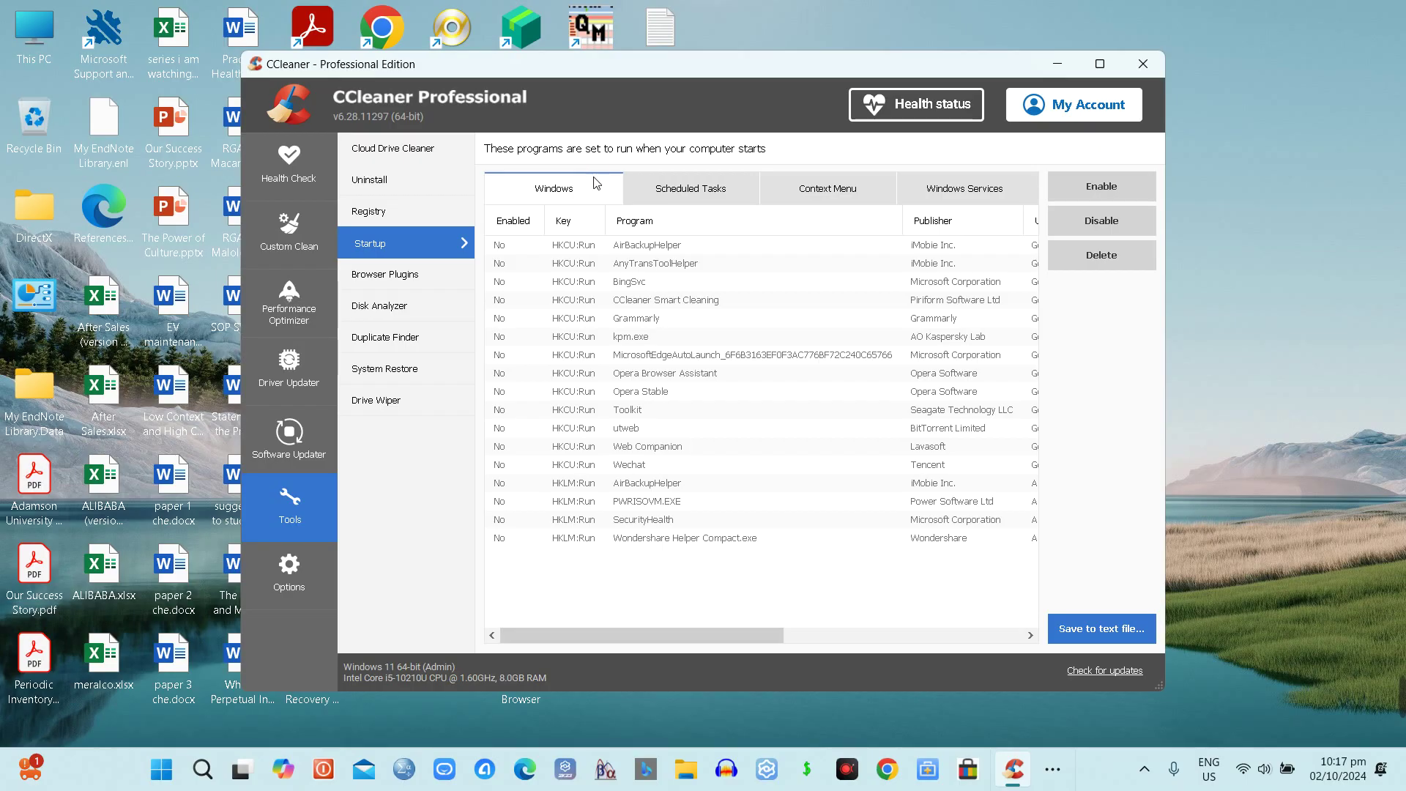
mouse_move(660, 637)
mouse_down()
mouse_move(706, 627)
mouse_move(673, 627)
mouse_up()
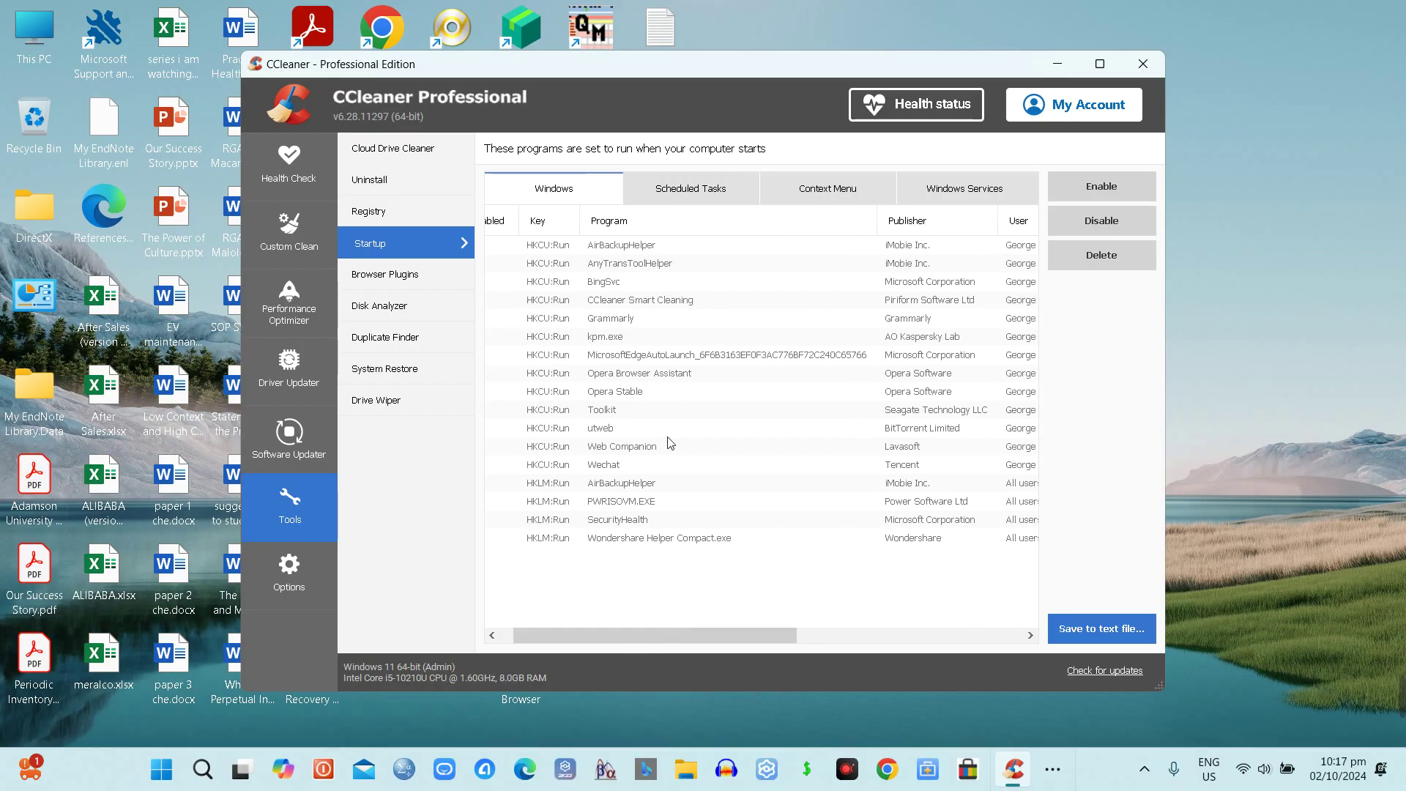
drag(629, 636, 578, 659)
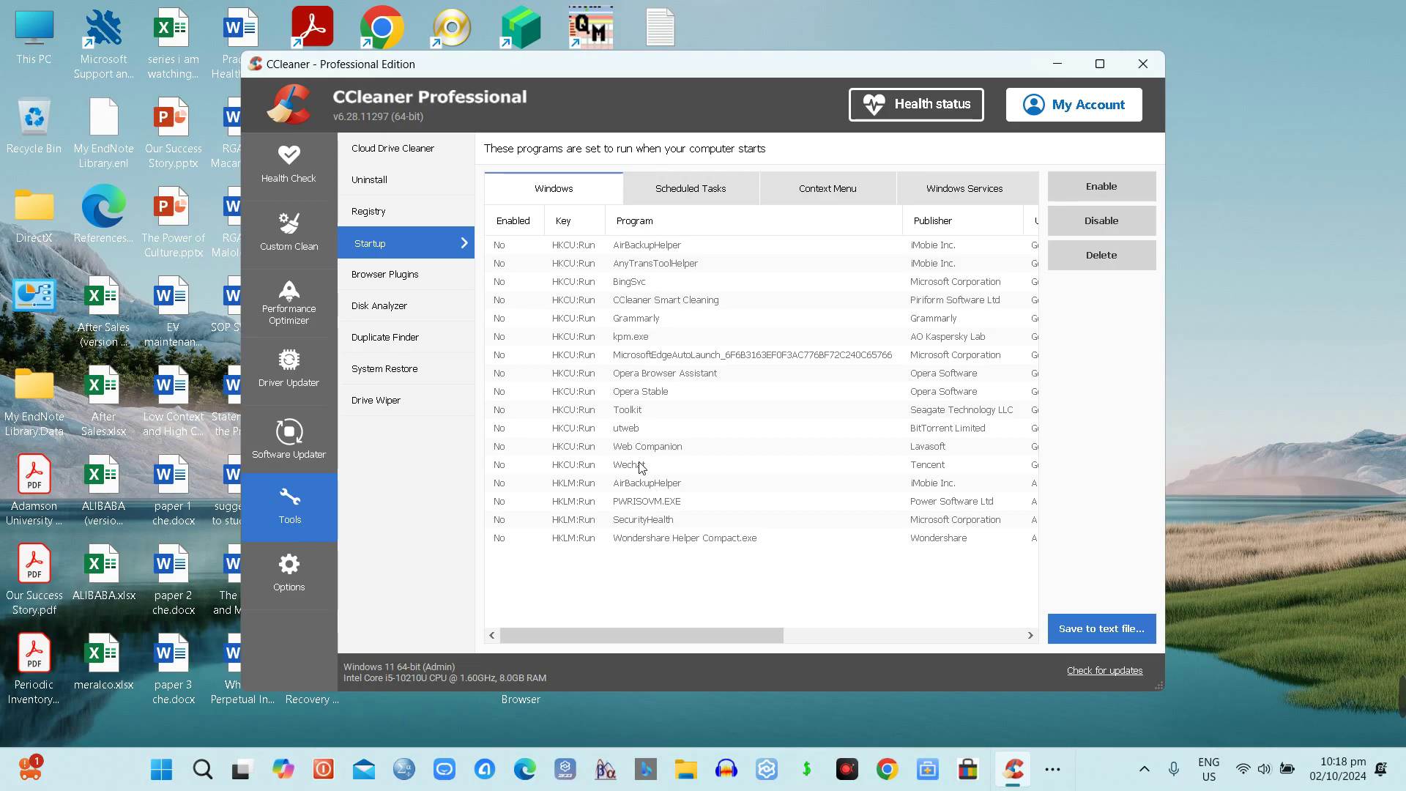
drag(606, 639, 496, 631)
Disable the Adobe Acrobat Update Task among the scheduled startup tasks.
click(708, 180)
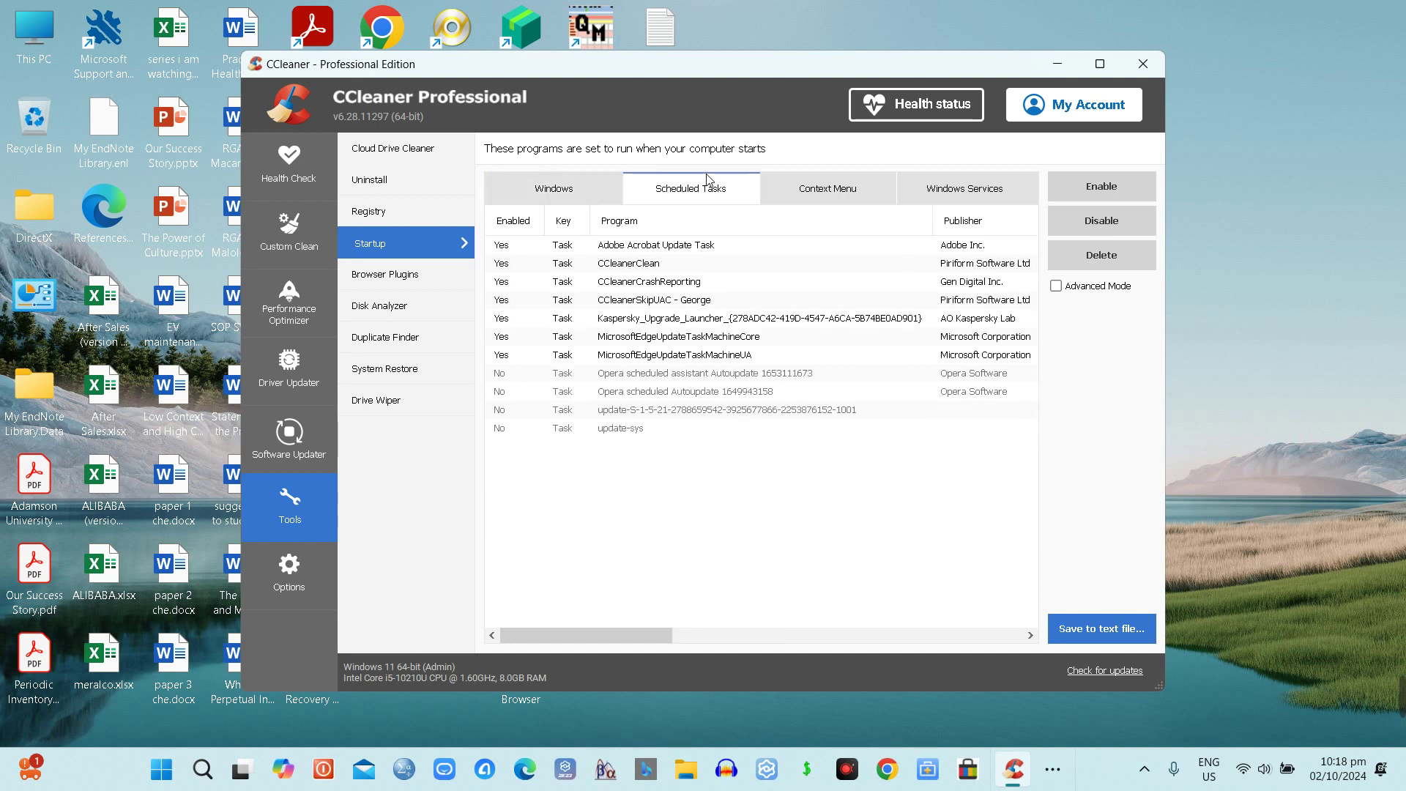
click(657, 249)
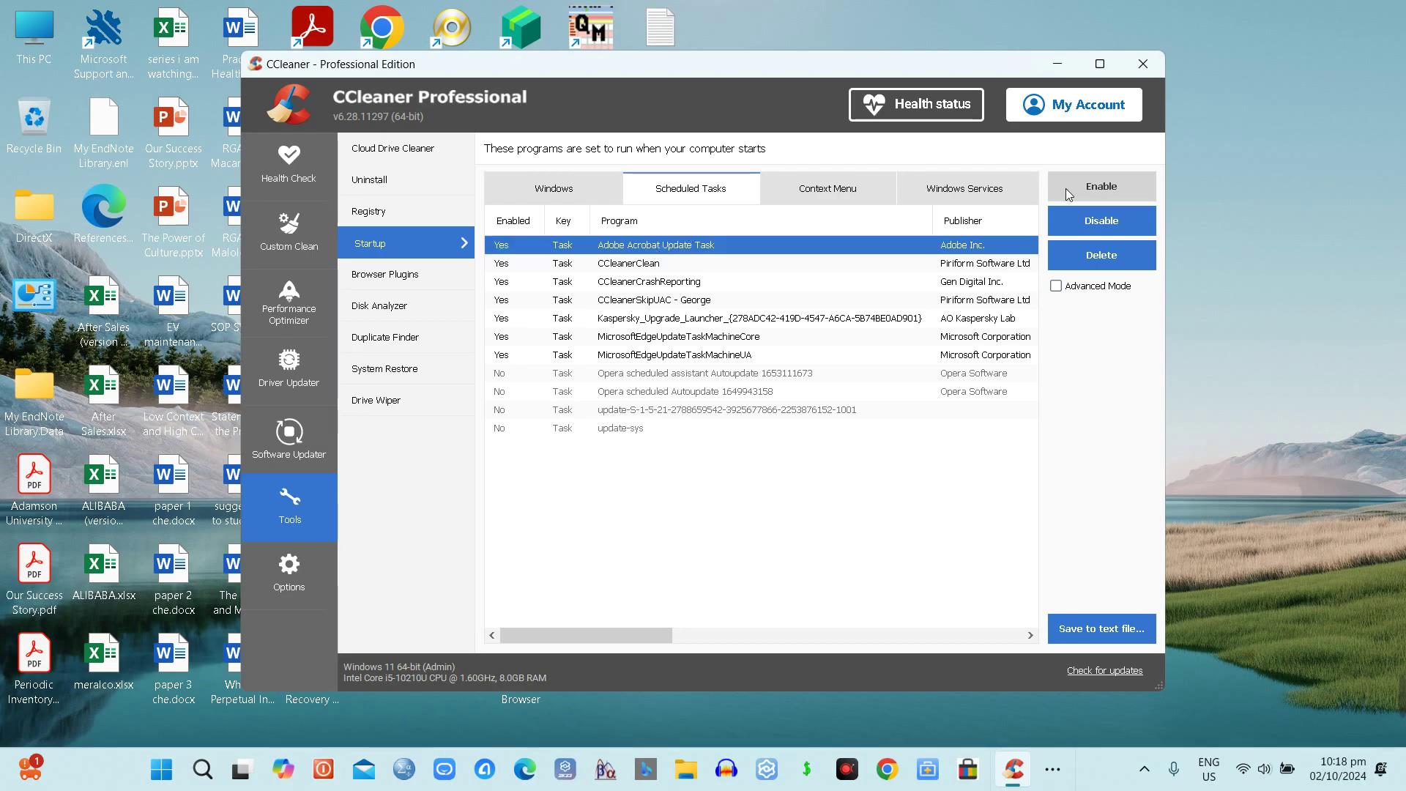
click(1093, 223)
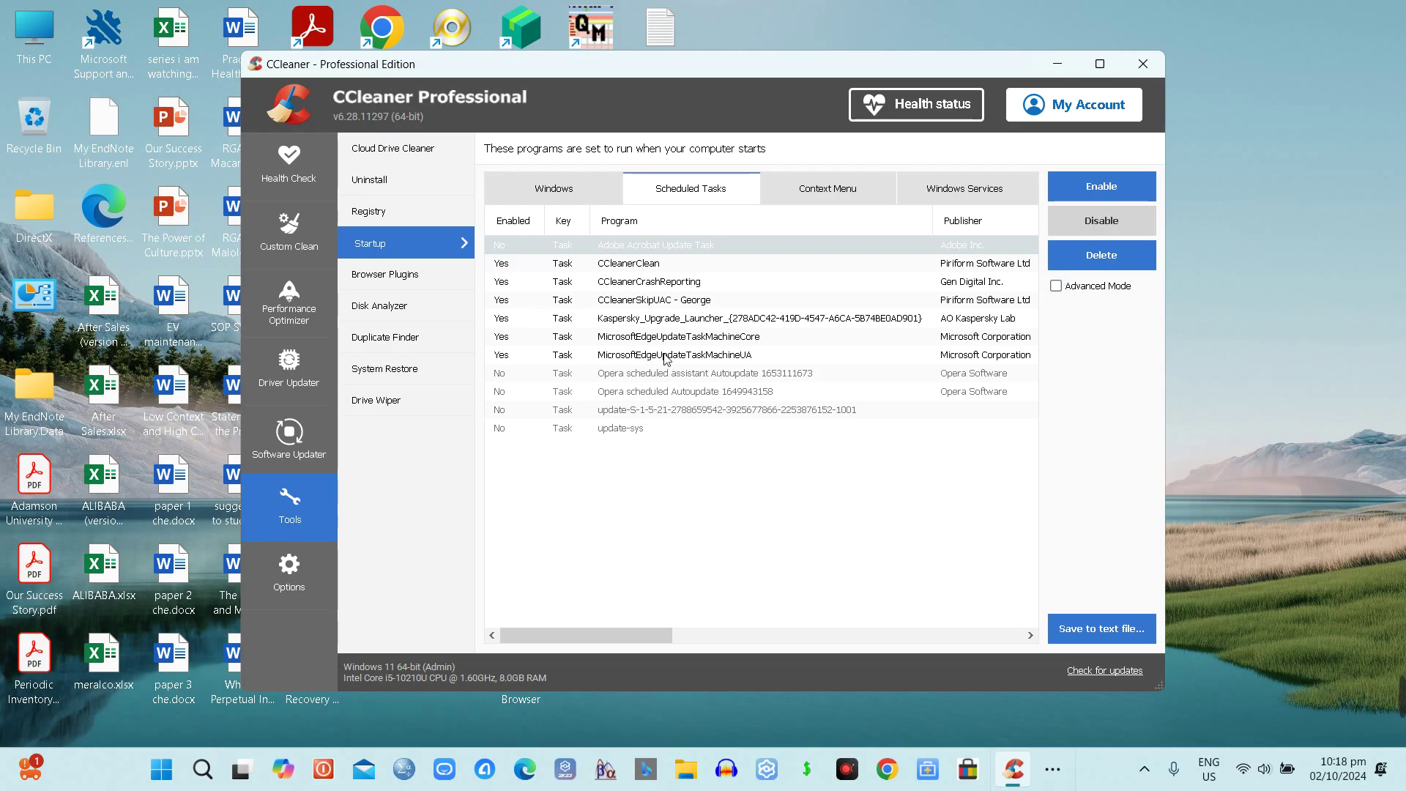
View the context menu entries, and disable the Adobe Acrobat Update Service among the startup Windows services.
click(820, 198)
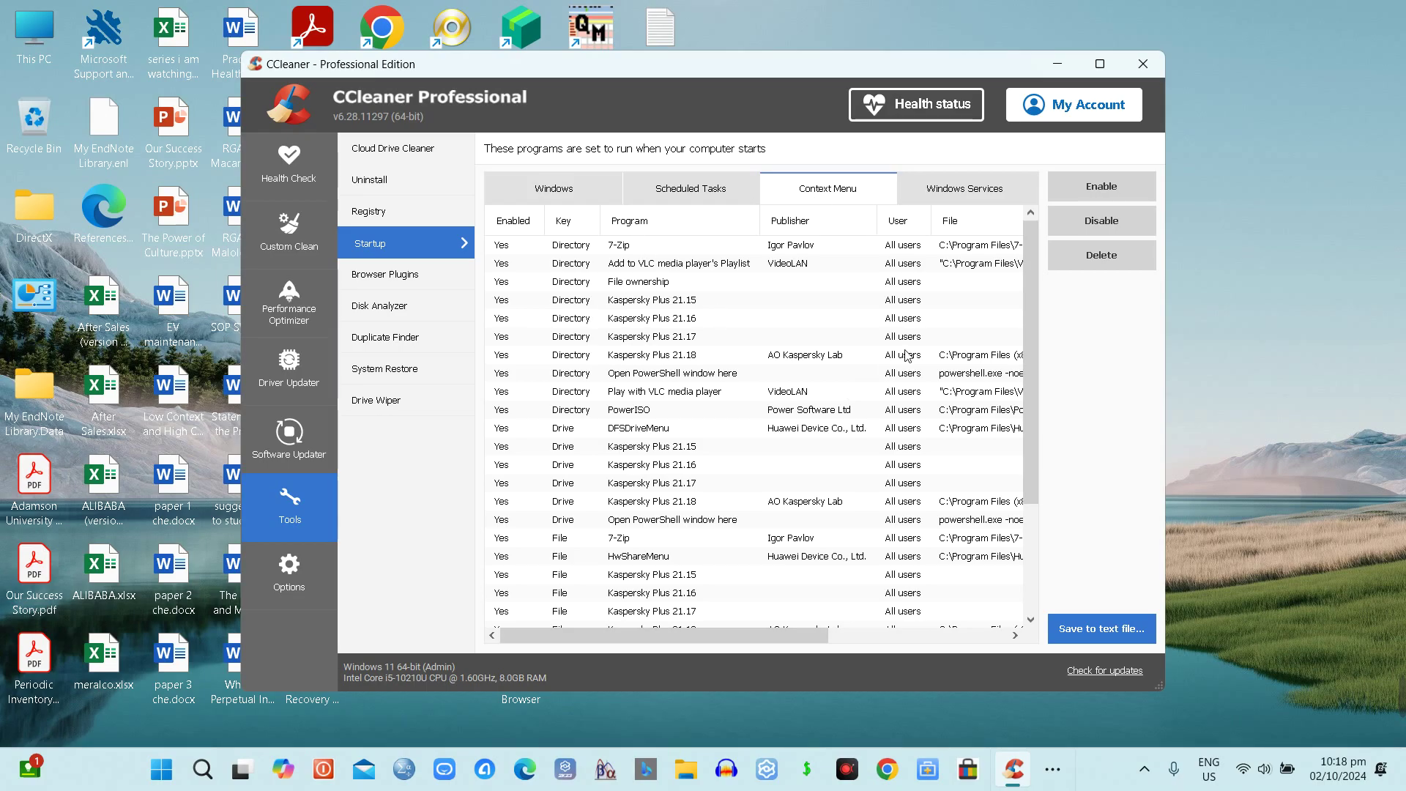
click(957, 183)
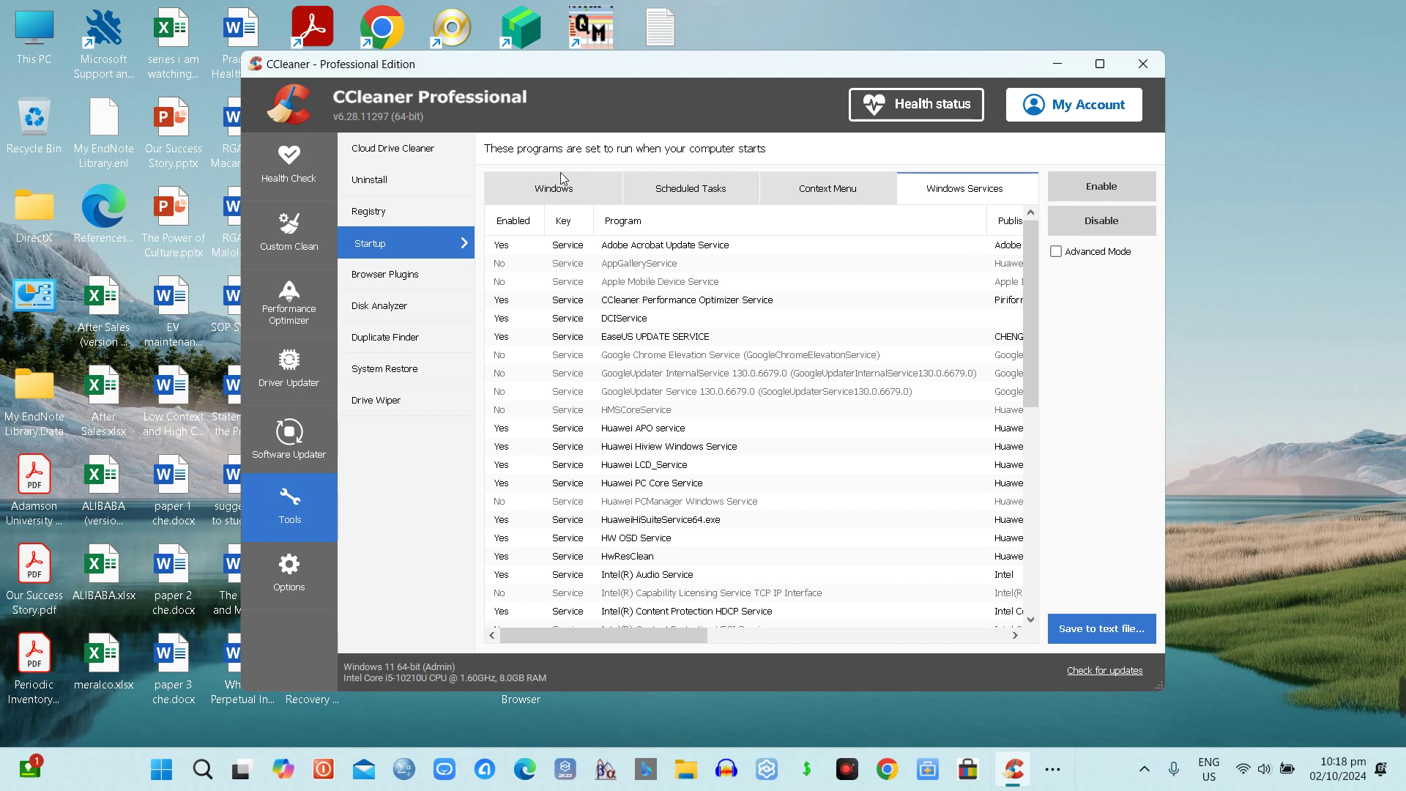
click(511, 251)
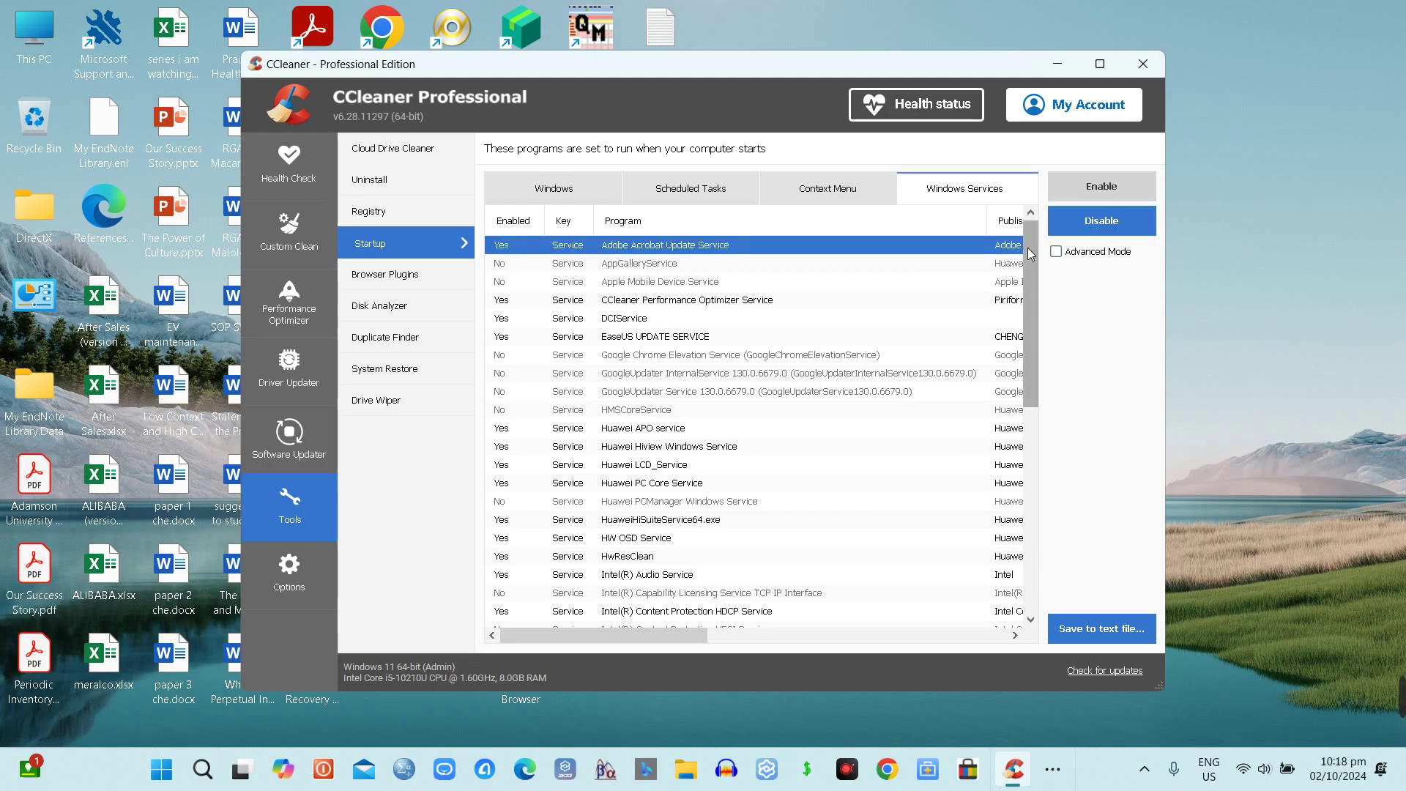
click(1104, 223)
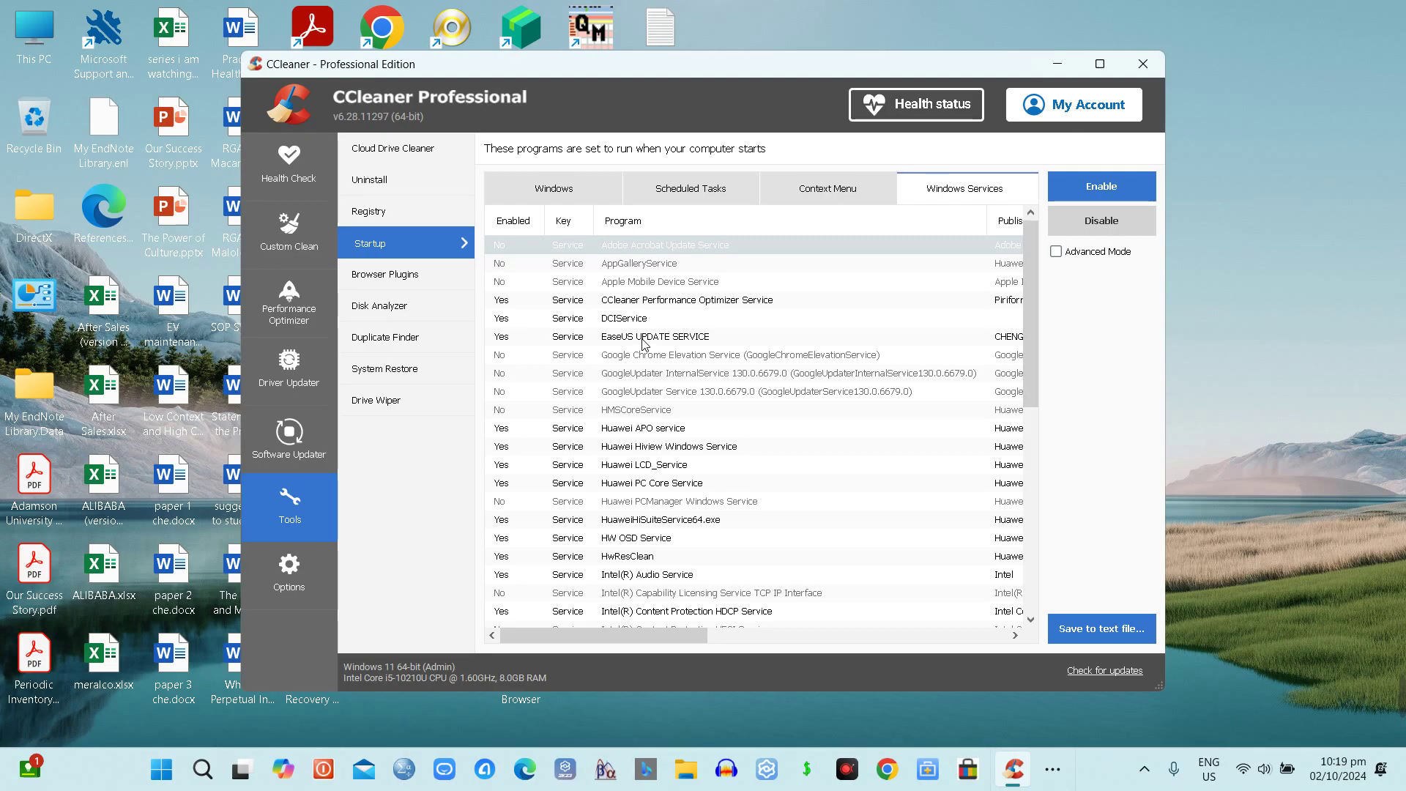
Disable the EaseUS UPDATE SERVICE among the startup Windows services and review the remaining services in the list.
click(496, 339)
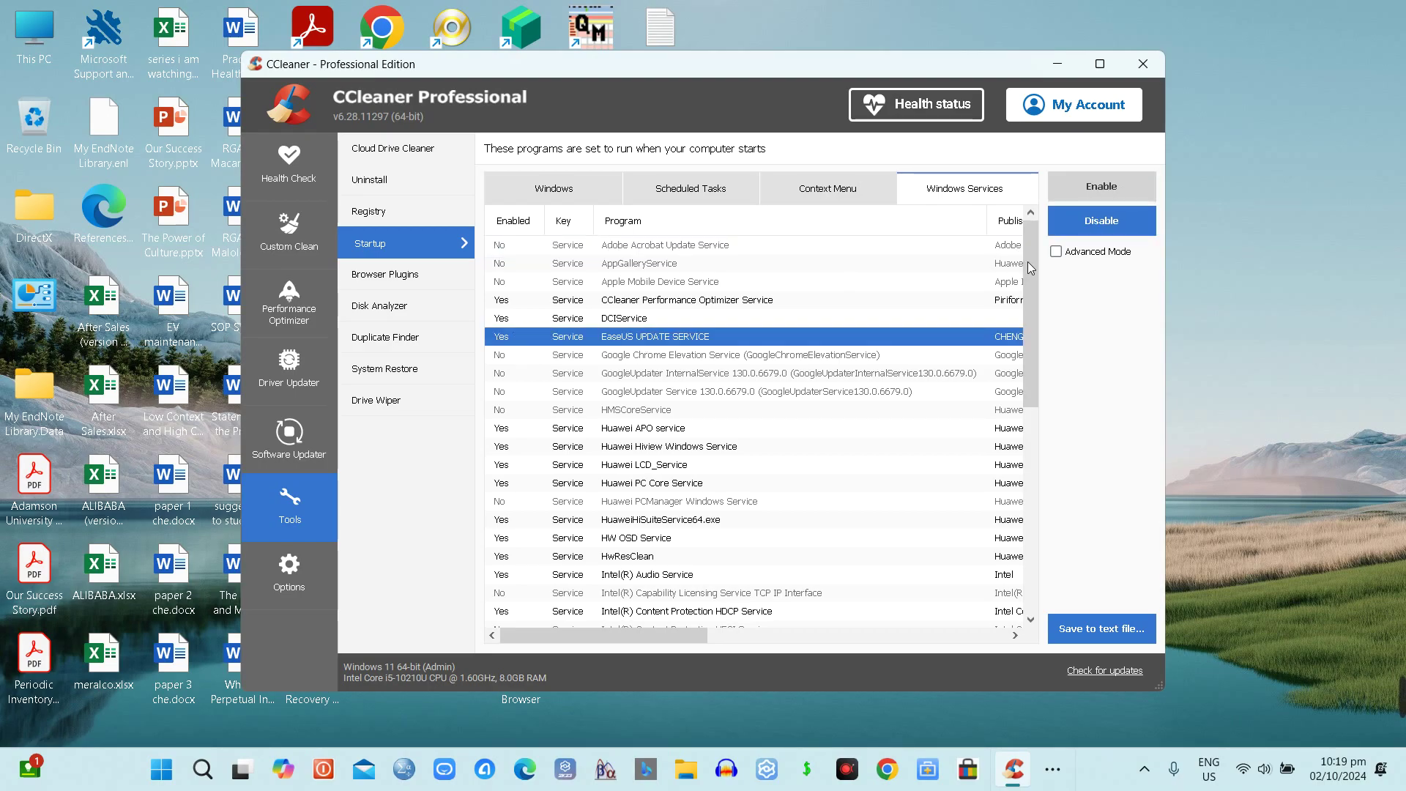
click(1097, 217)
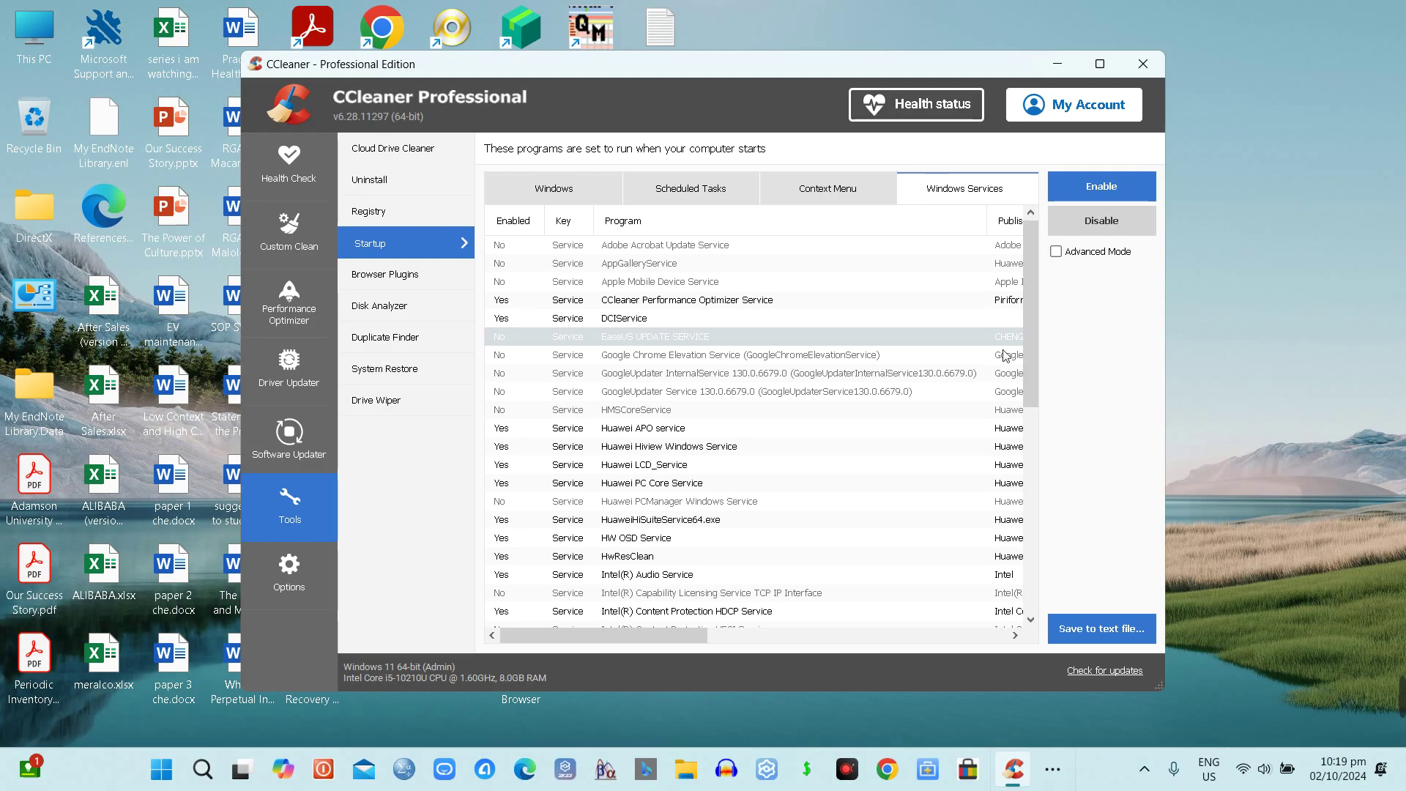
drag(1030, 381, 1030, 428)
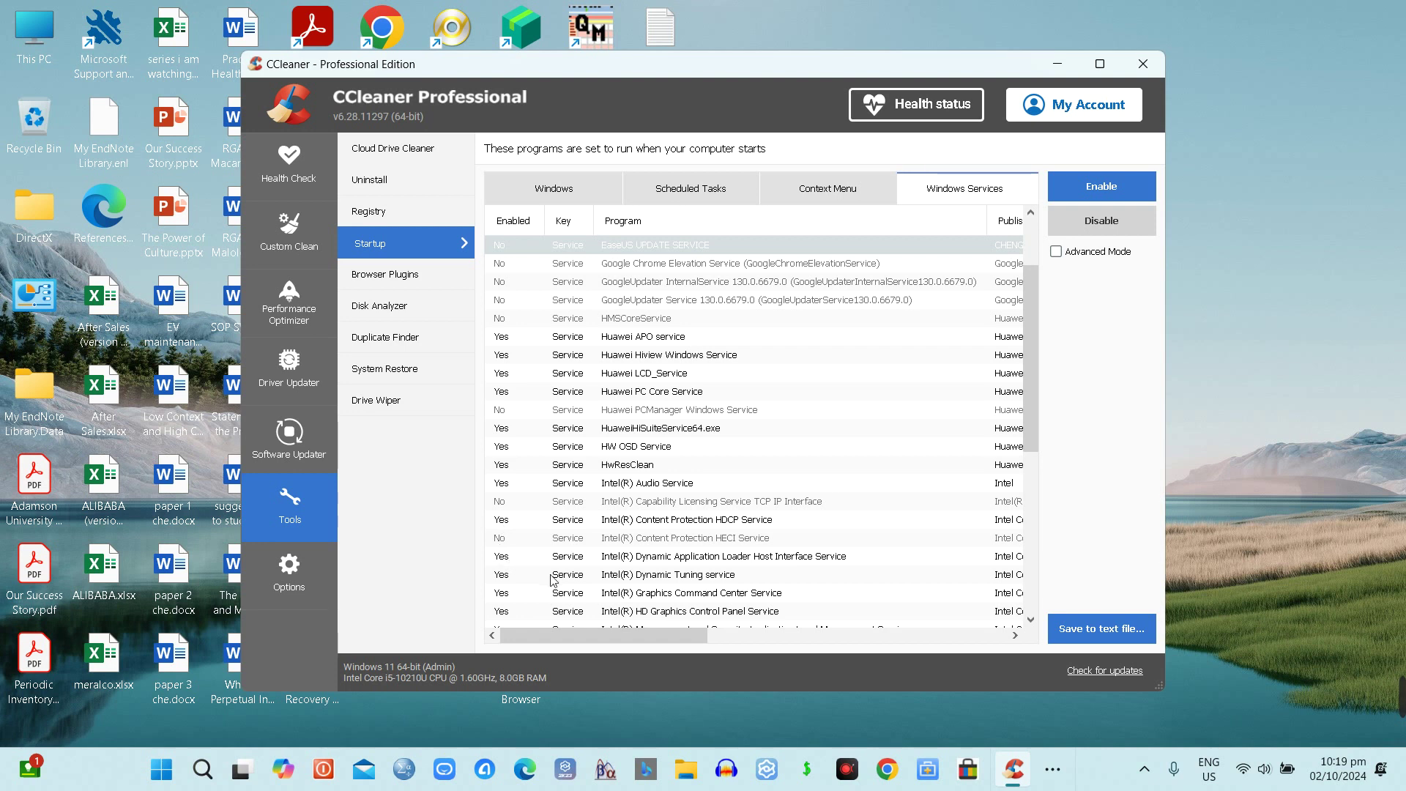
drag(1034, 424, 1031, 512)
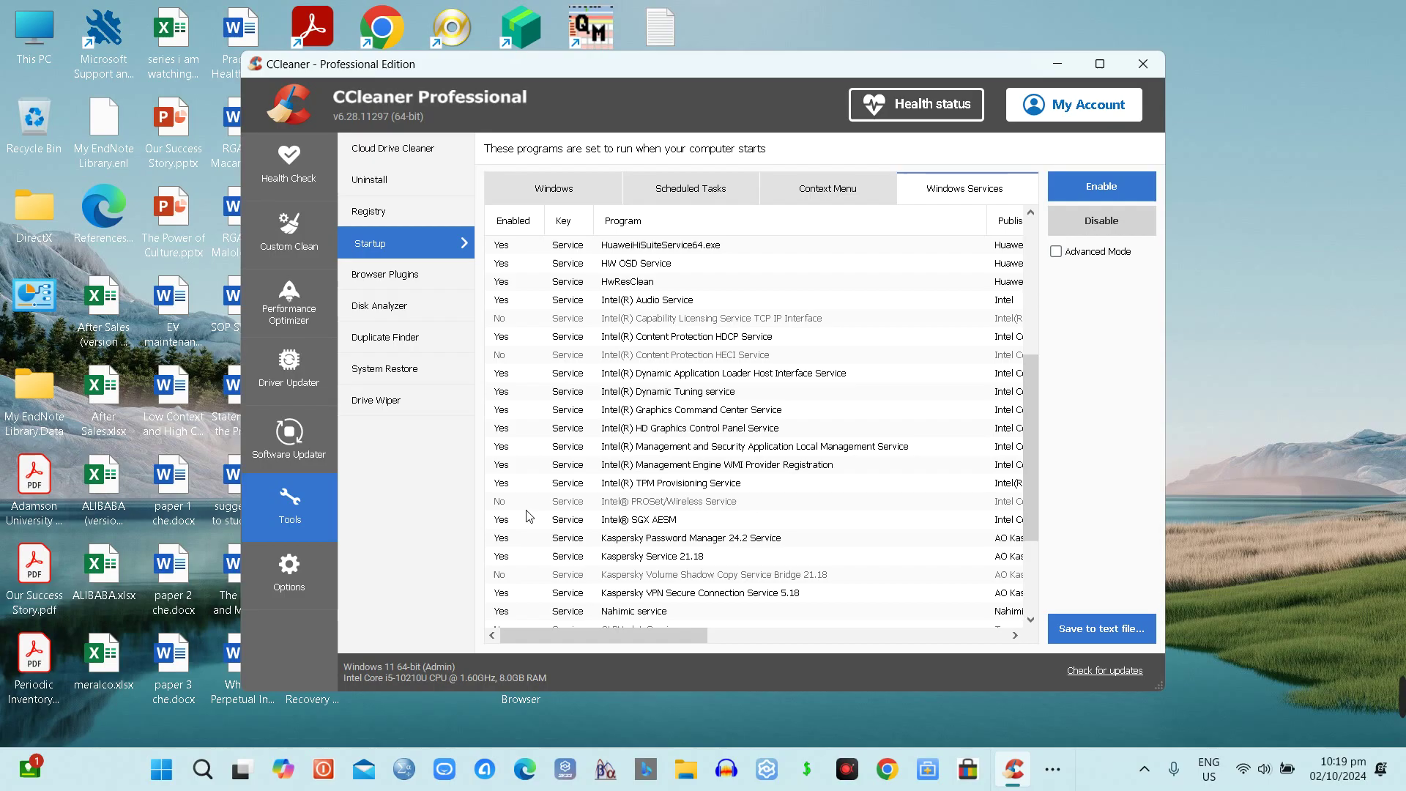
drag(1035, 511, 1028, 578)
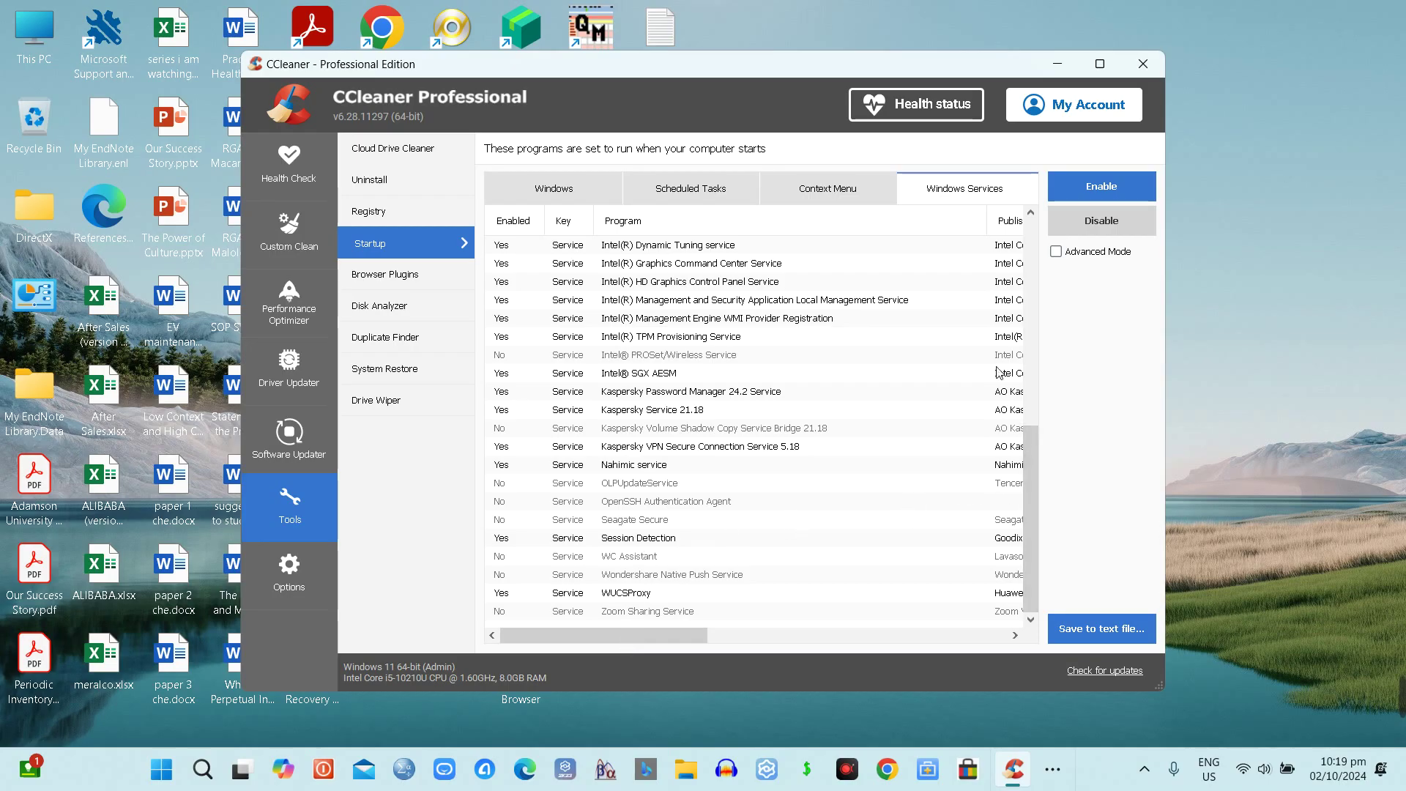
drag(670, 633, 626, 639)
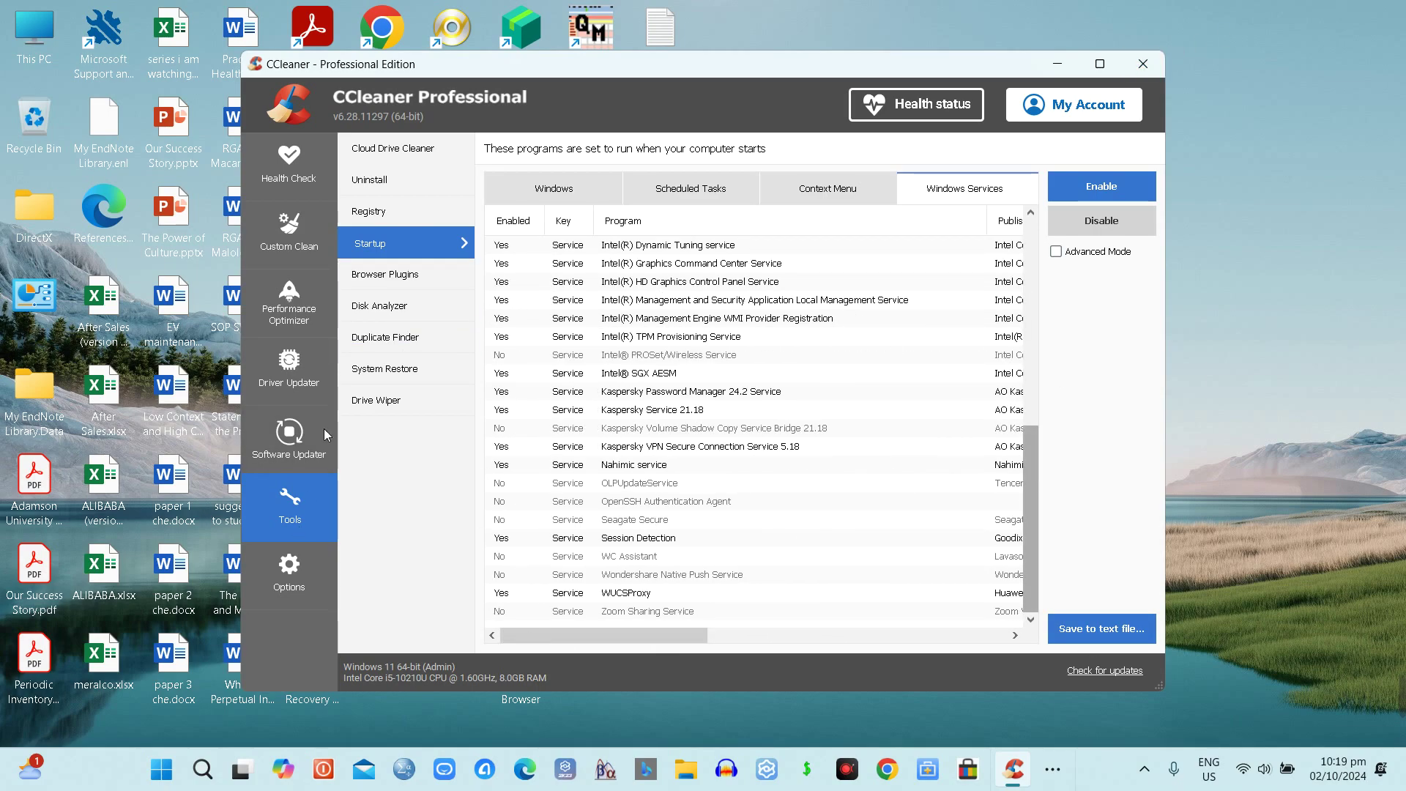
Analyze disk usage on the Windows (C:) drive for all file categories and review the largest files with their full sizes.
click(425, 309)
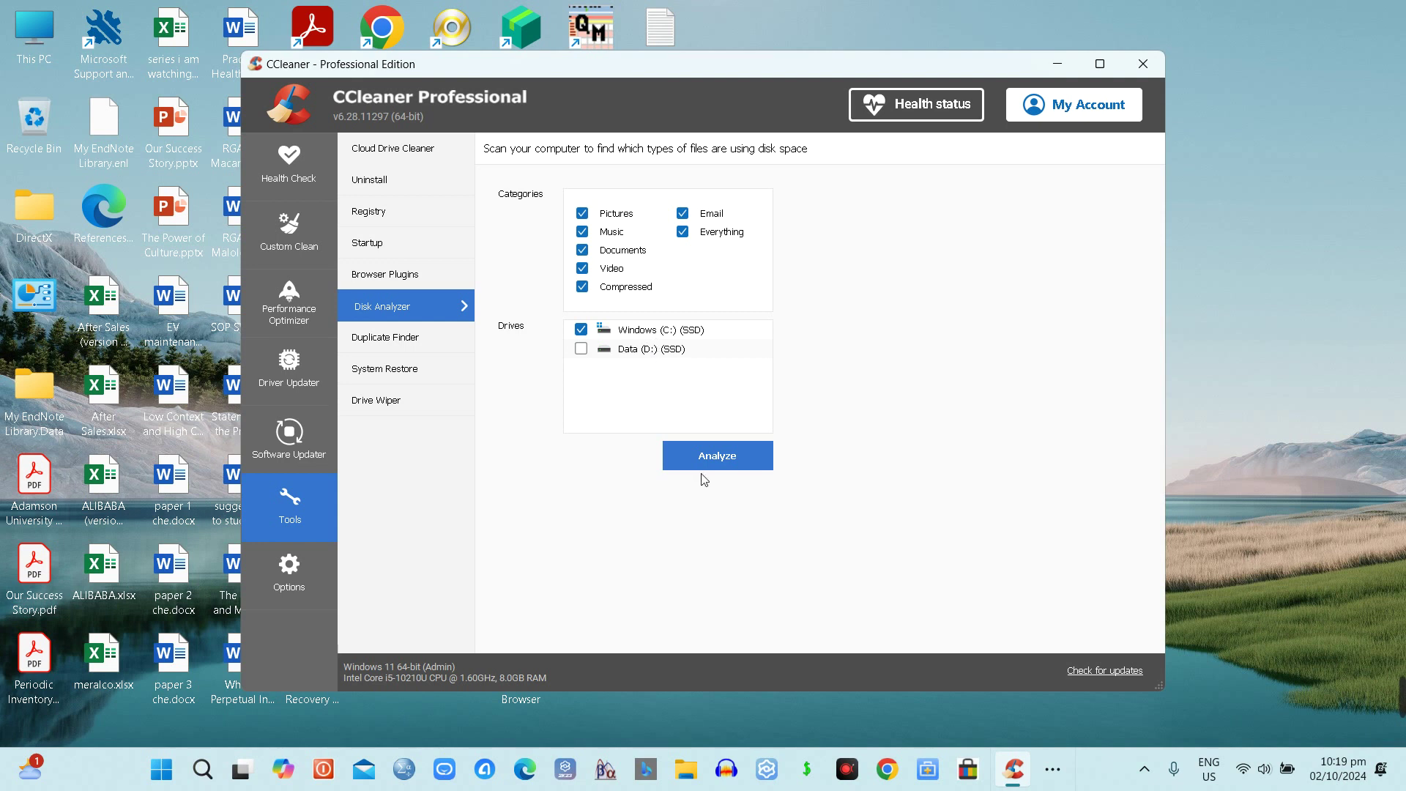
click(728, 466)
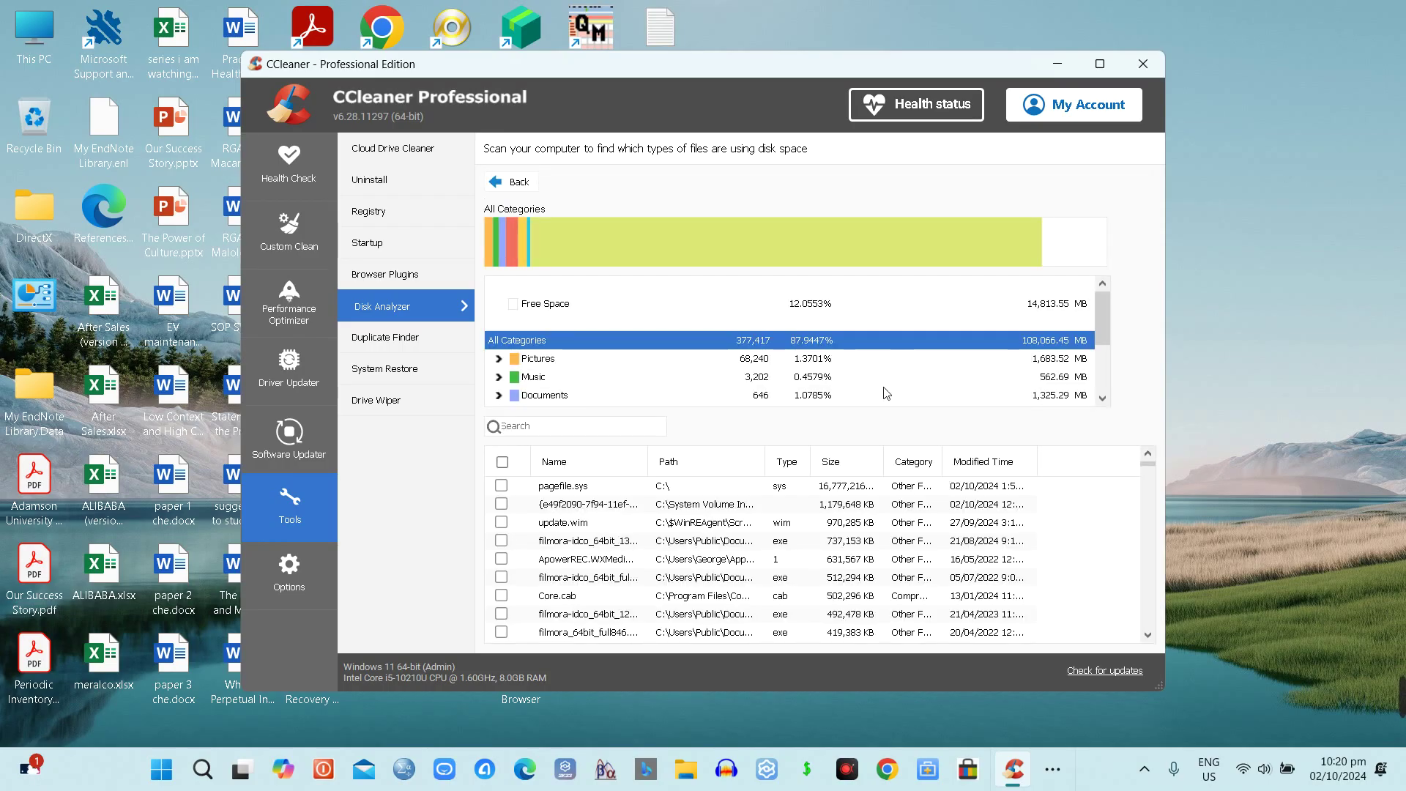
drag(886, 468, 931, 465)
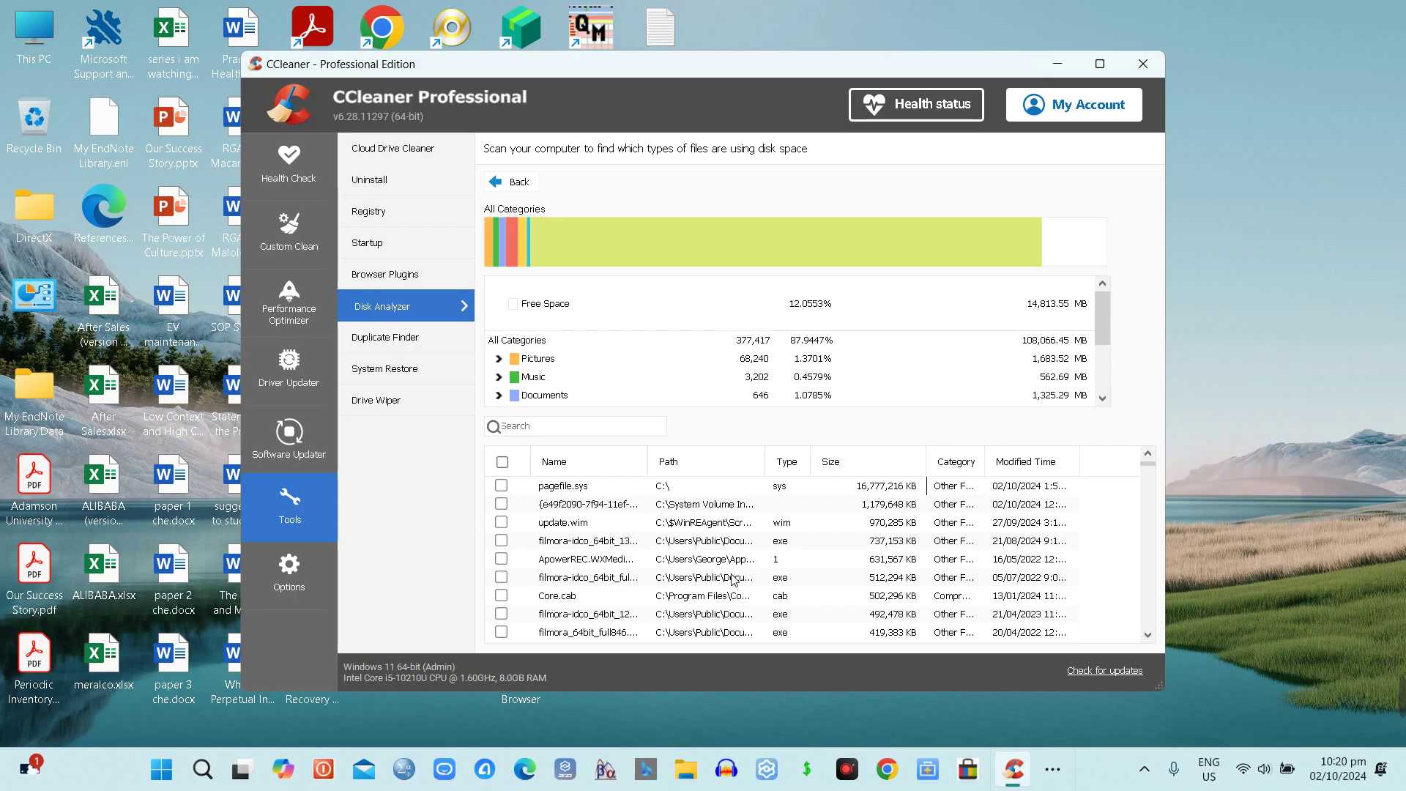
scroll(870, 597, down, 10)
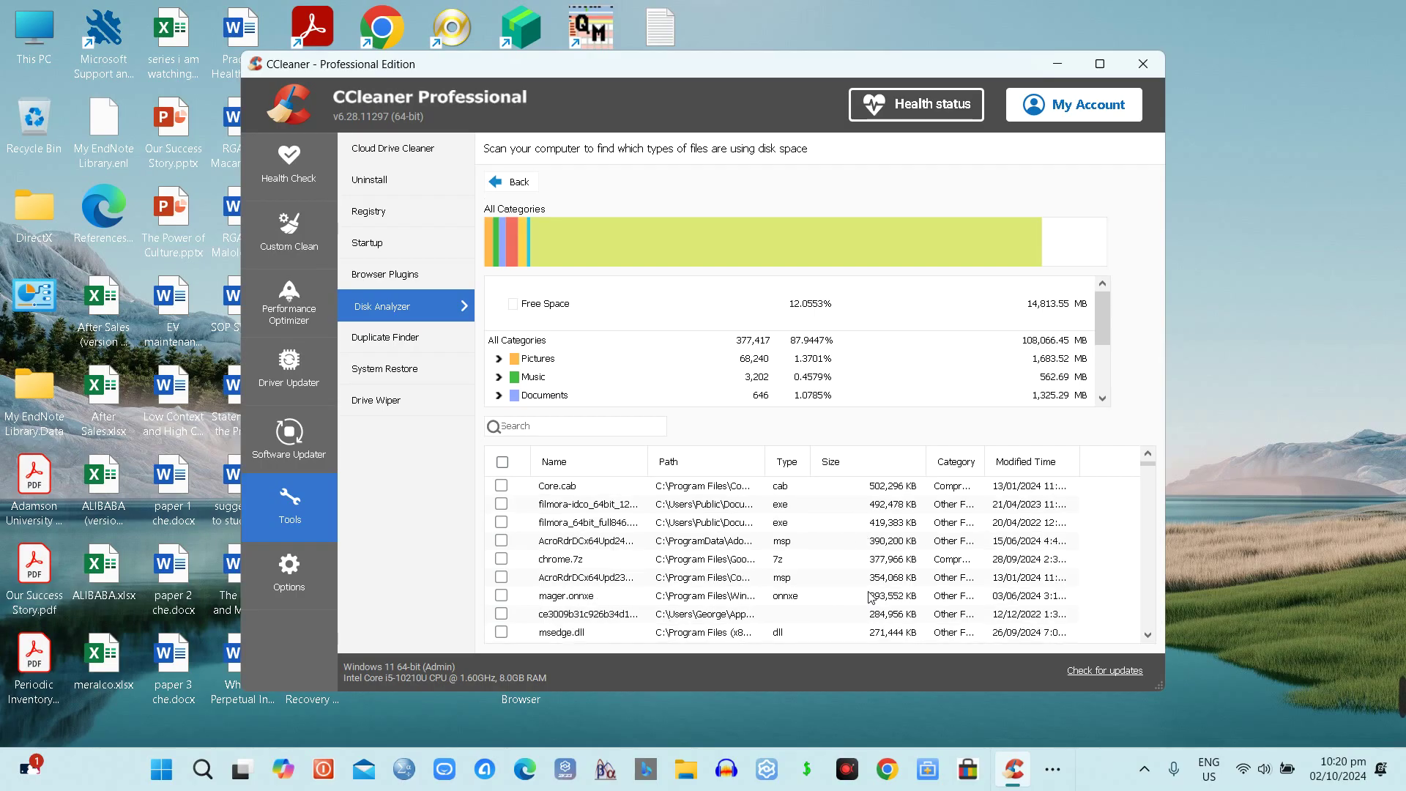
scroll(870, 597, down, 2)
scroll(871, 597, up, 12)
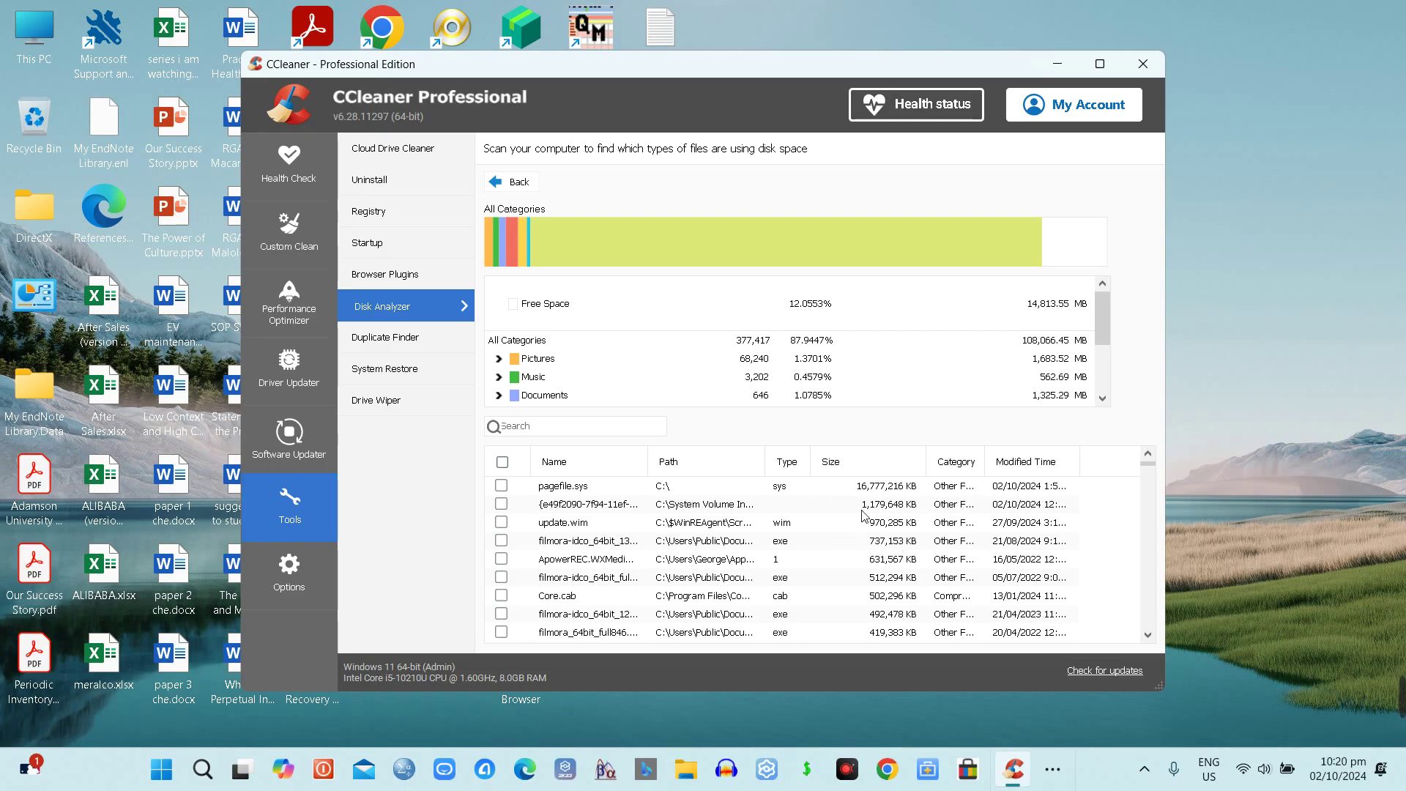
View the Duplicate Finder options and the System Restore points, and close CCleaner.
click(435, 346)
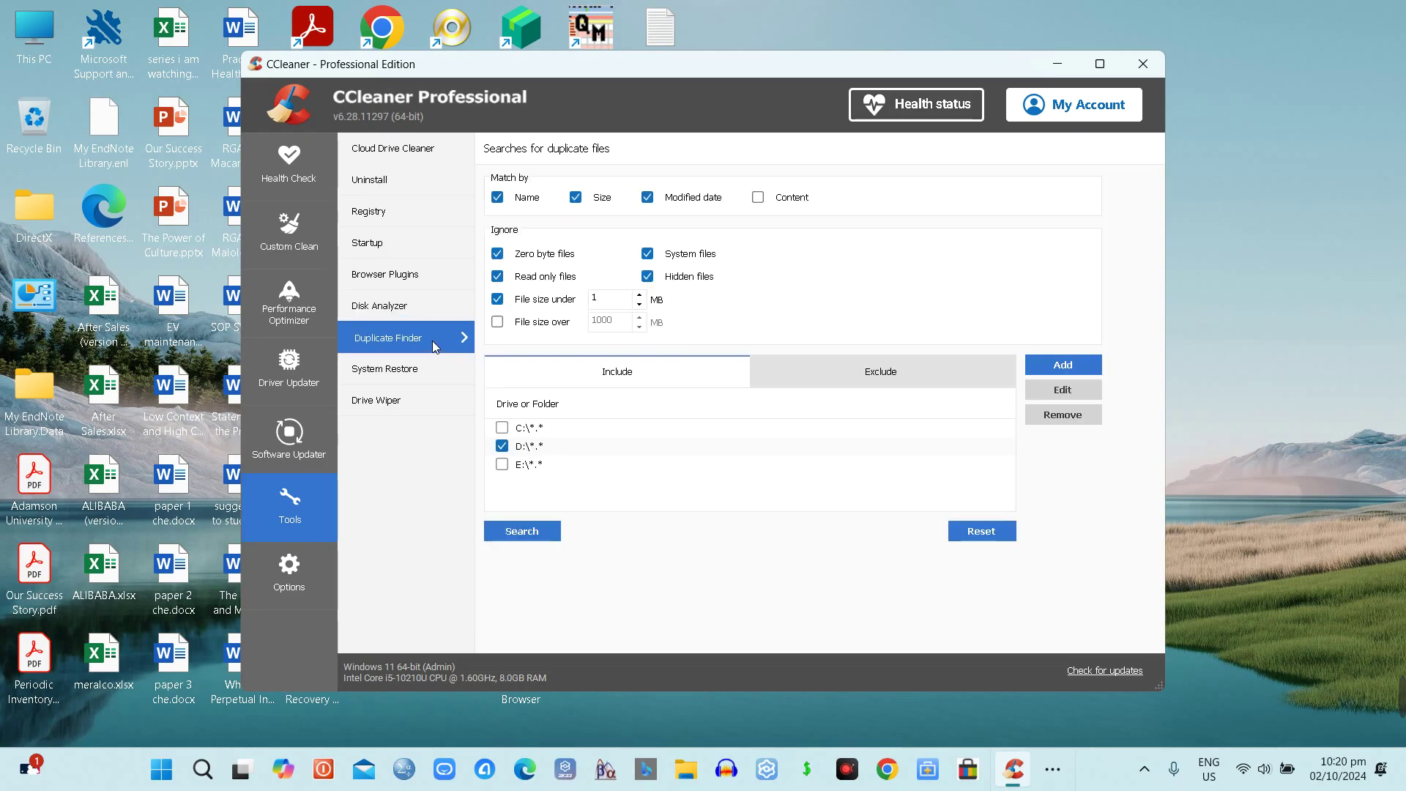
click(413, 373)
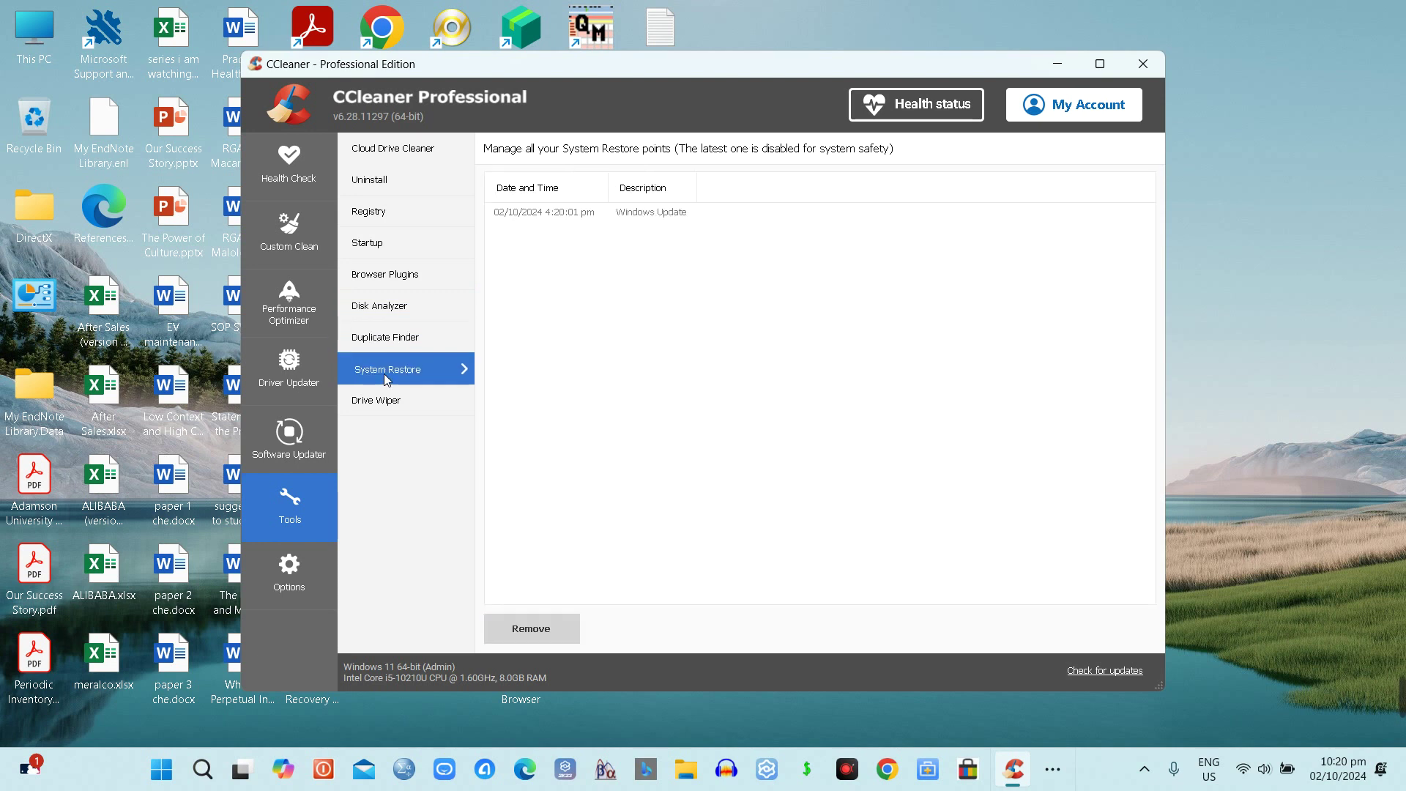
click(1148, 63)
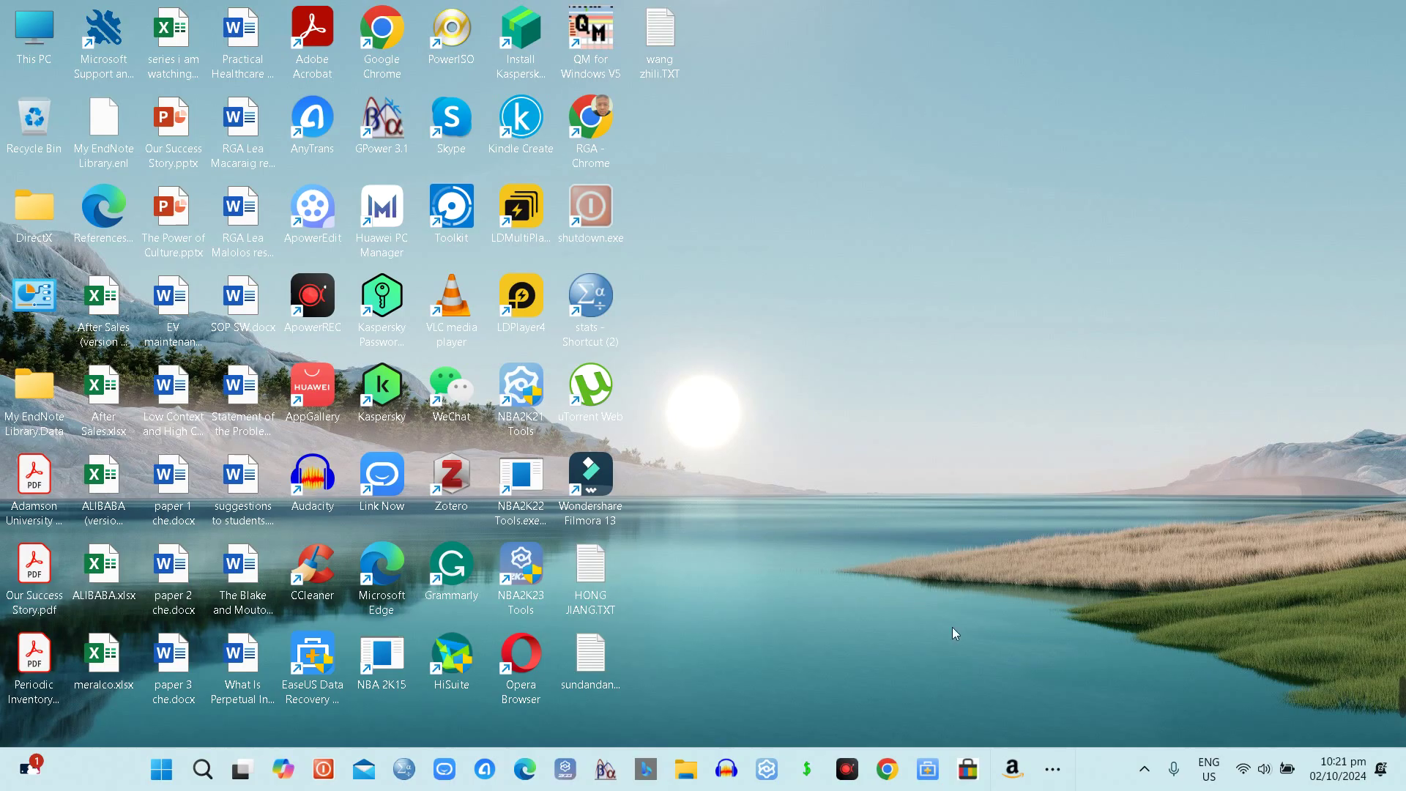
click(1145, 768)
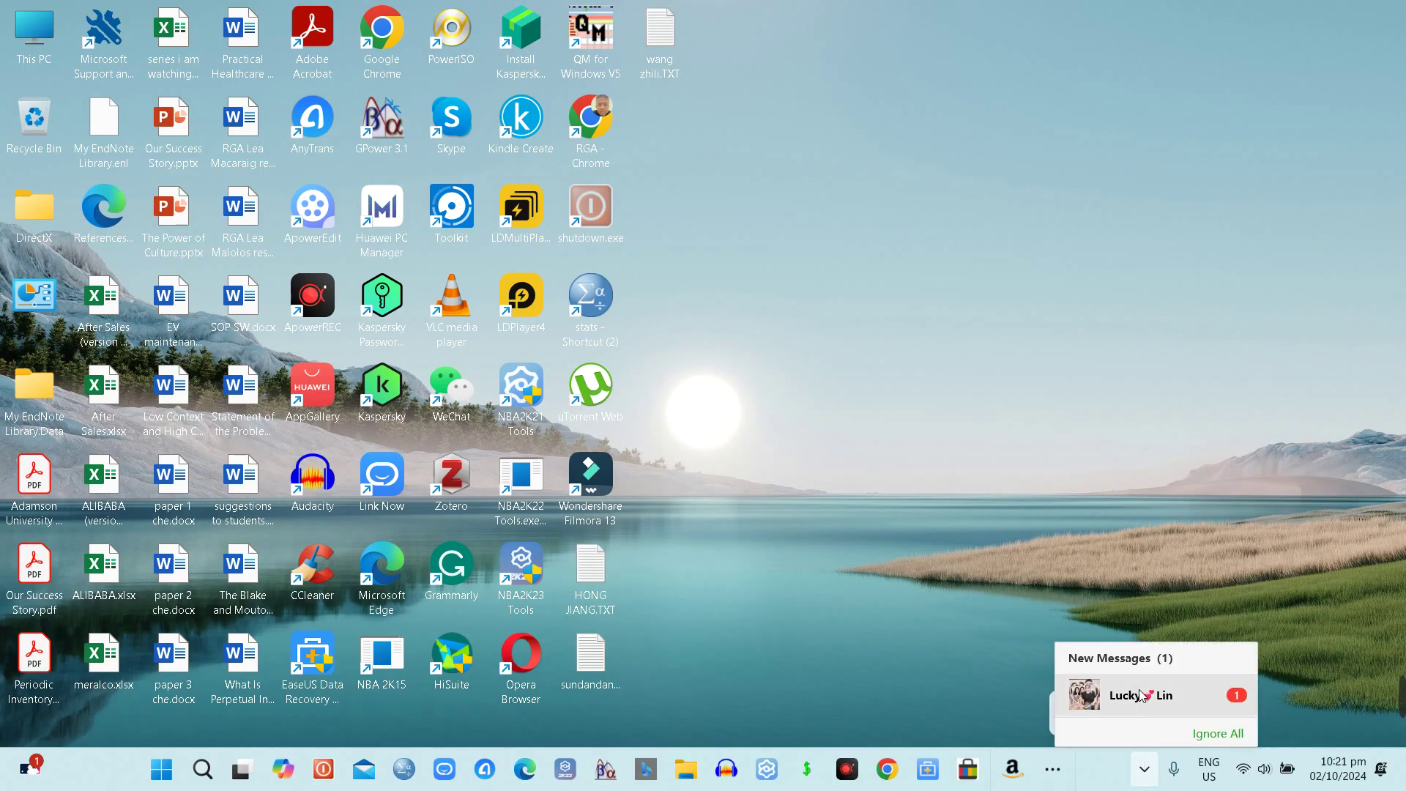
click(1147, 697)
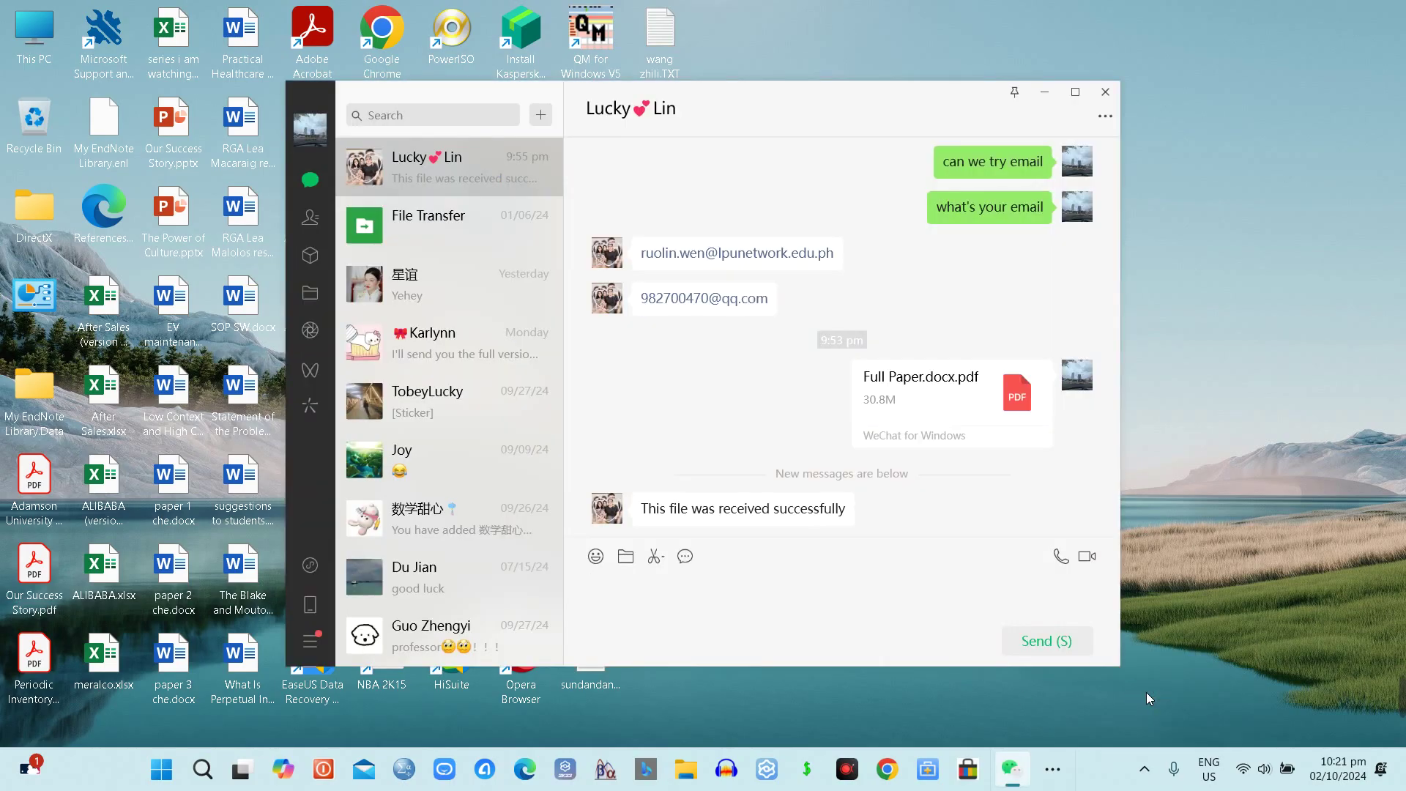
click(1105, 93)
Switch to Kaspersky Plus and examine its performance features, including unused apps, hard drive health and temperature, Game Mode and Battery Saver.
click(1144, 761)
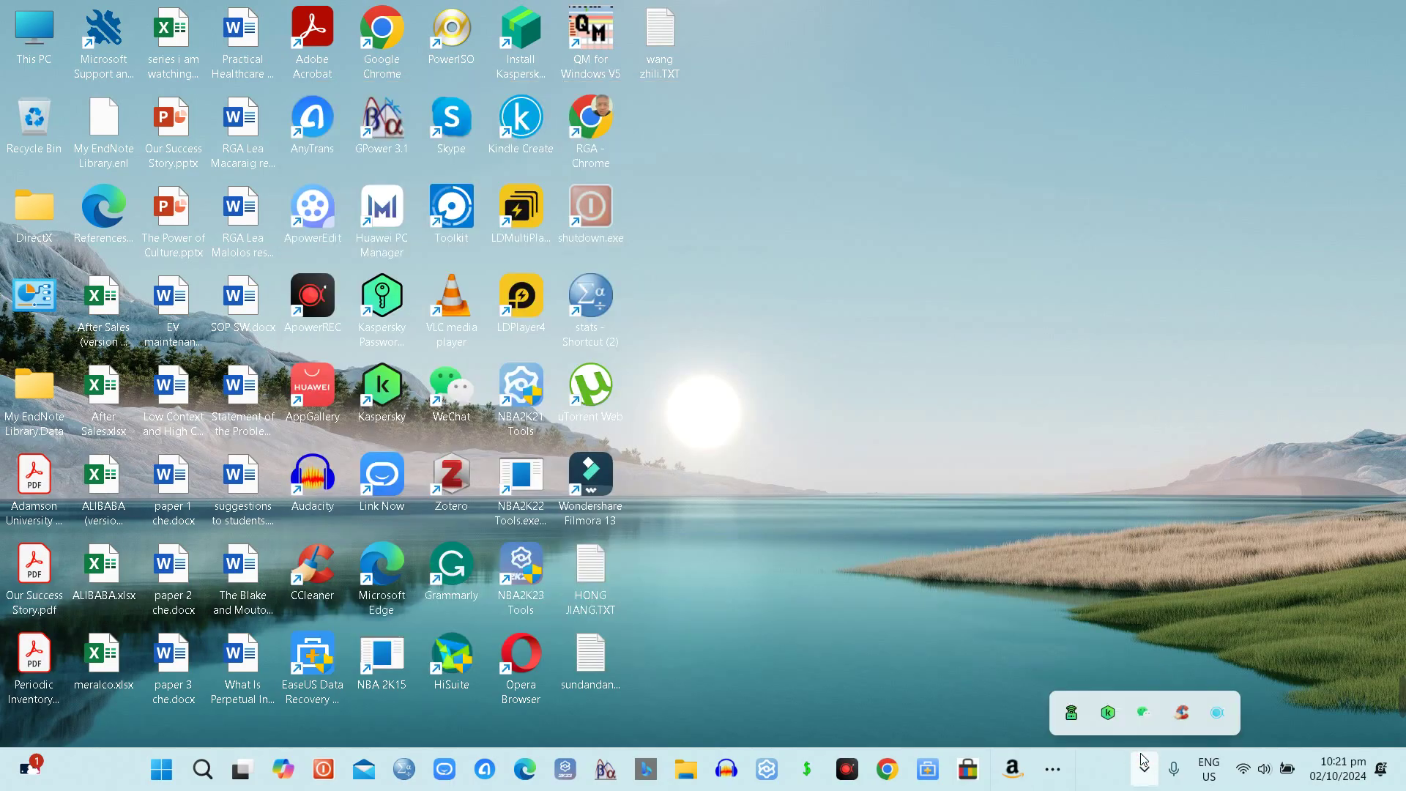
click(1108, 716)
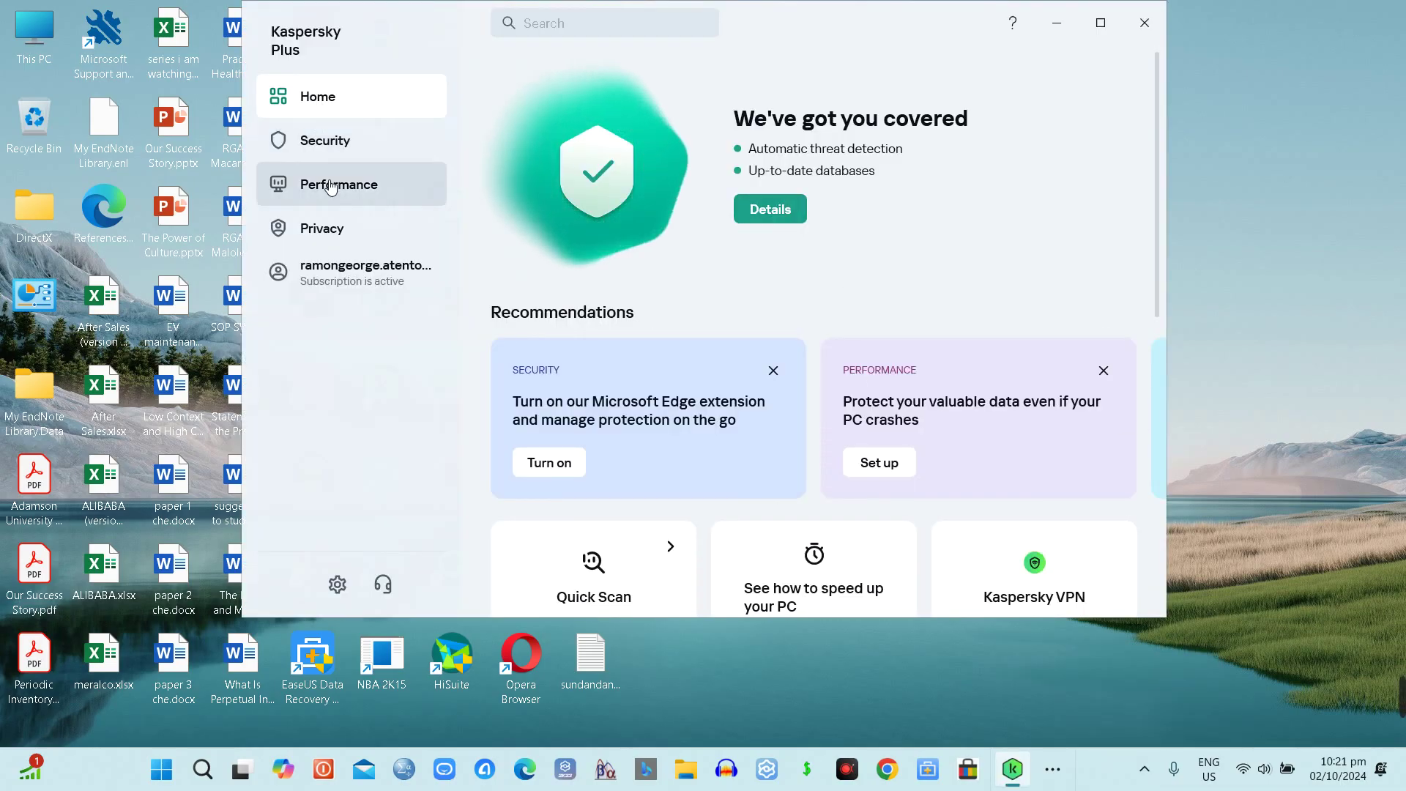
click(323, 185)
scroll(667, 499, down, 15)
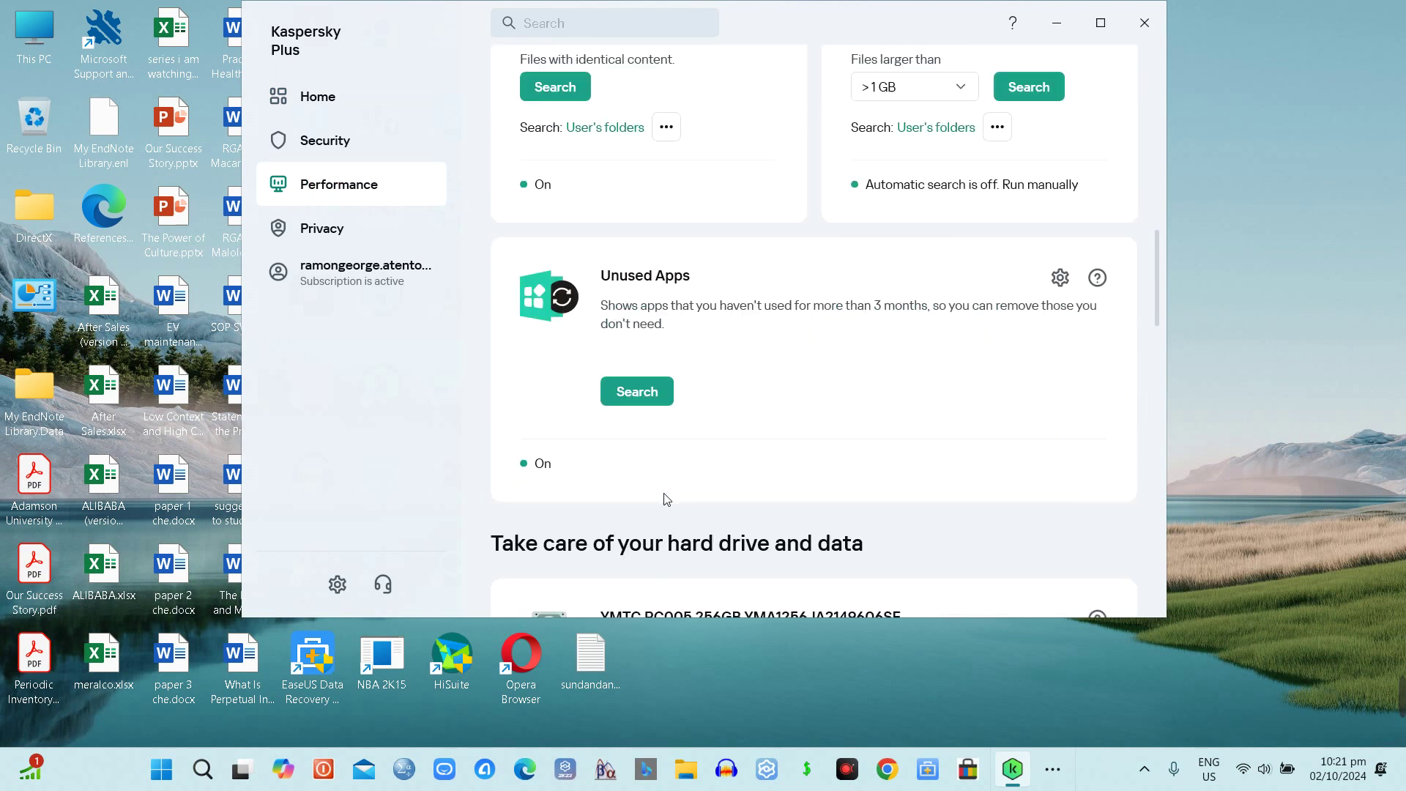
scroll(667, 499, up, 5)
scroll(666, 499, up, 7)
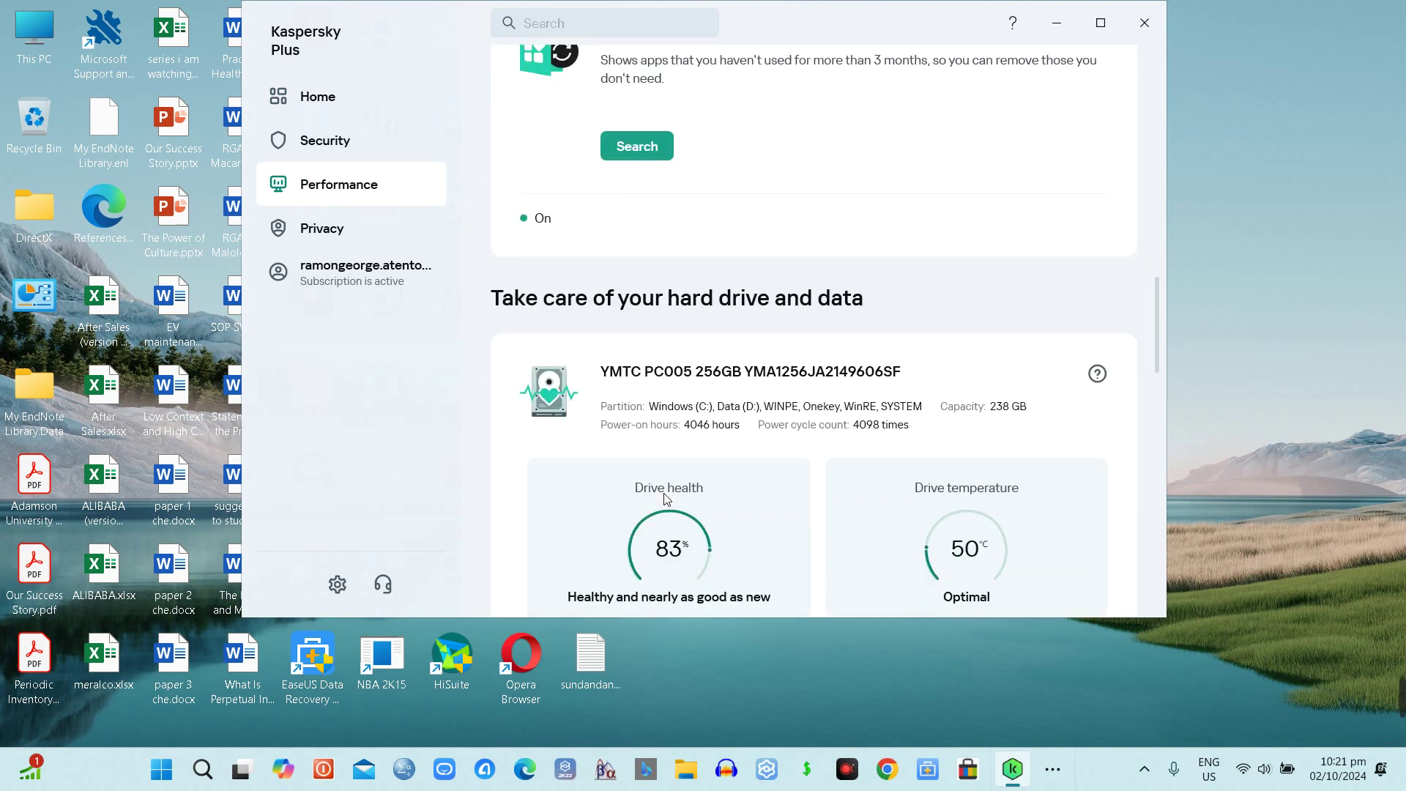
scroll(666, 499, down, 2)
scroll(666, 499, up, 1)
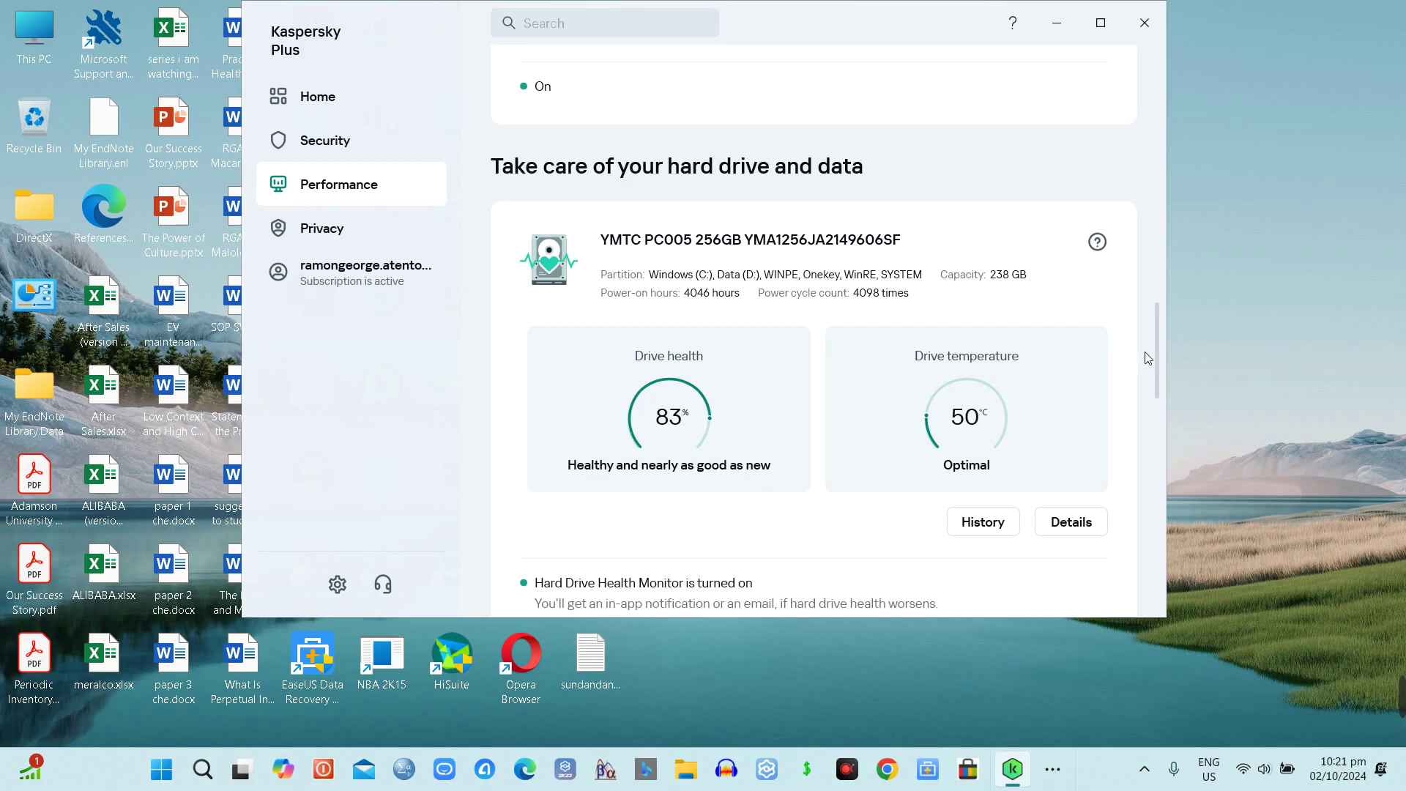
scroll(1157, 361, down, 1)
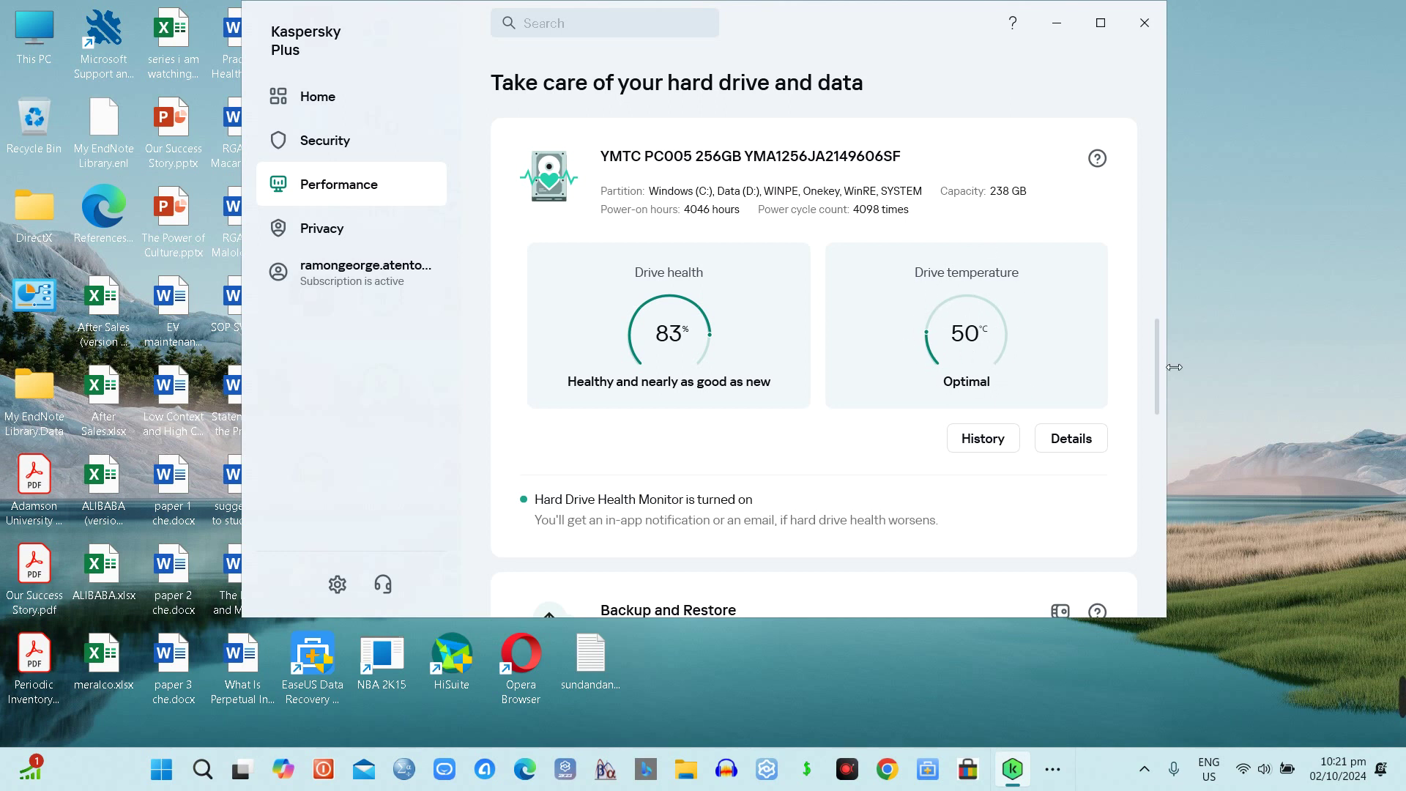
drag(1159, 376, 1167, 601)
click(1168, 601)
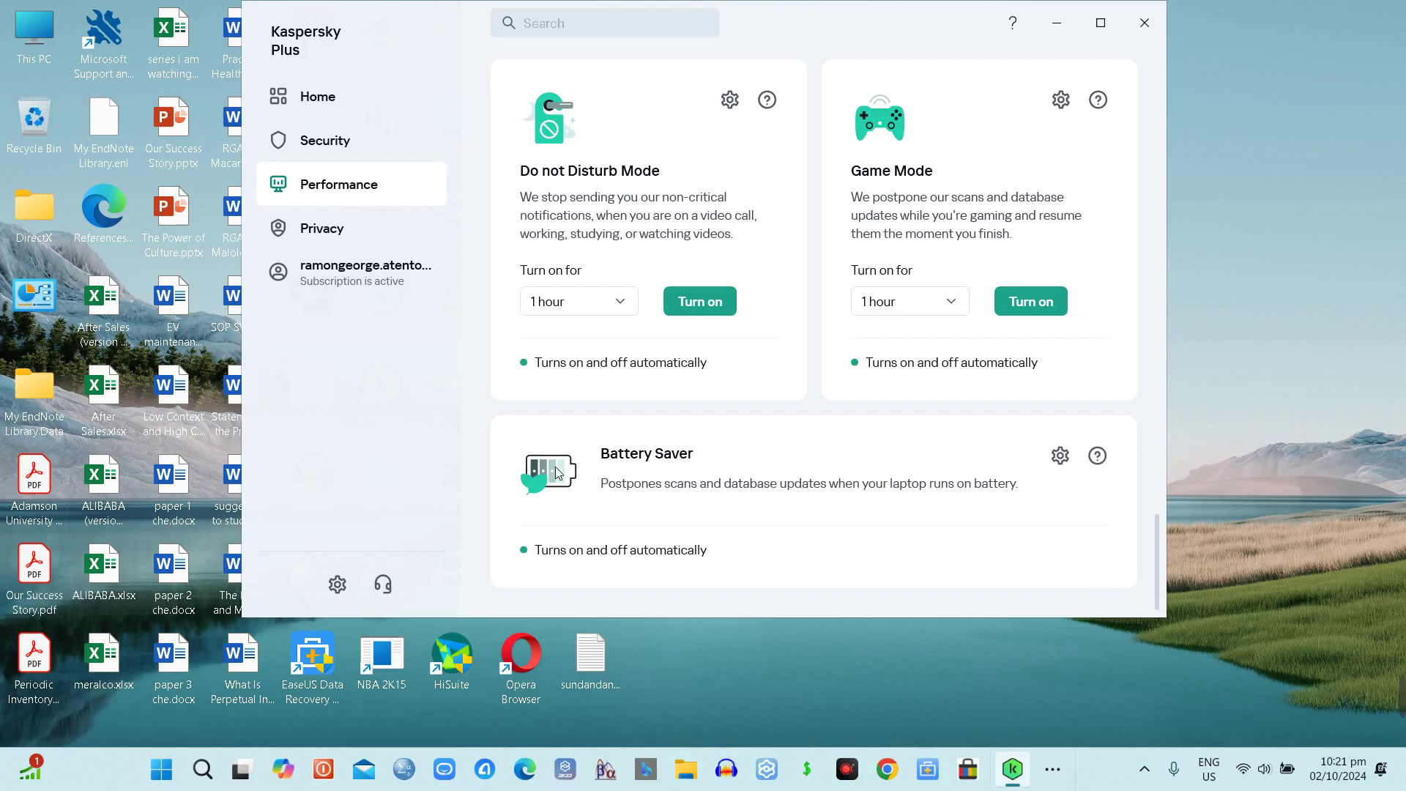
mouse_move(1165, 548)
mouse_down()
mouse_move(1148, 283)
mouse_move(1127, 191)
mouse_move(1131, 95)
mouse_move(1116, 91)
mouse_up()
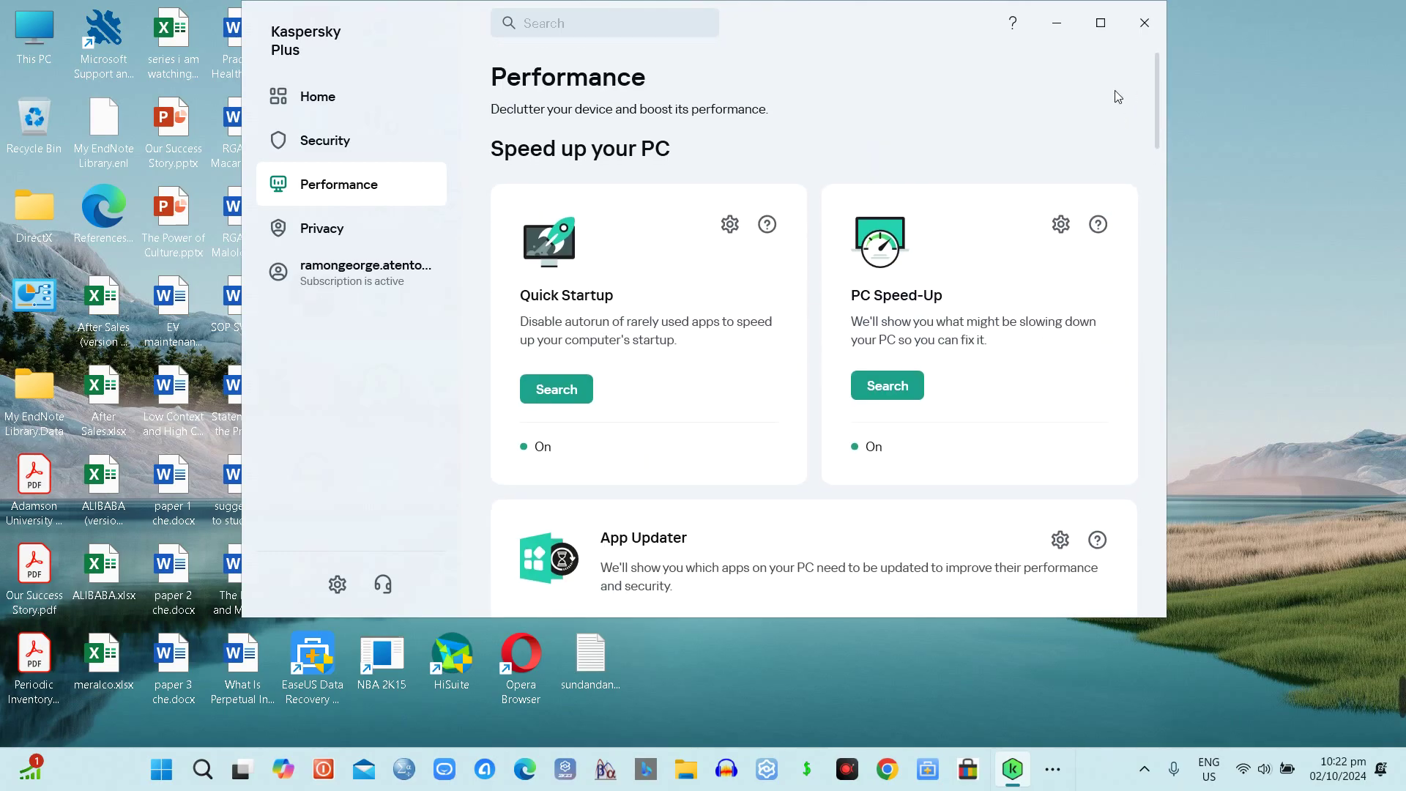
Start the PC Speed-Up search and look over the home page's recommendations, Smart Home Monitor and timeline while it runs.
click(884, 392)
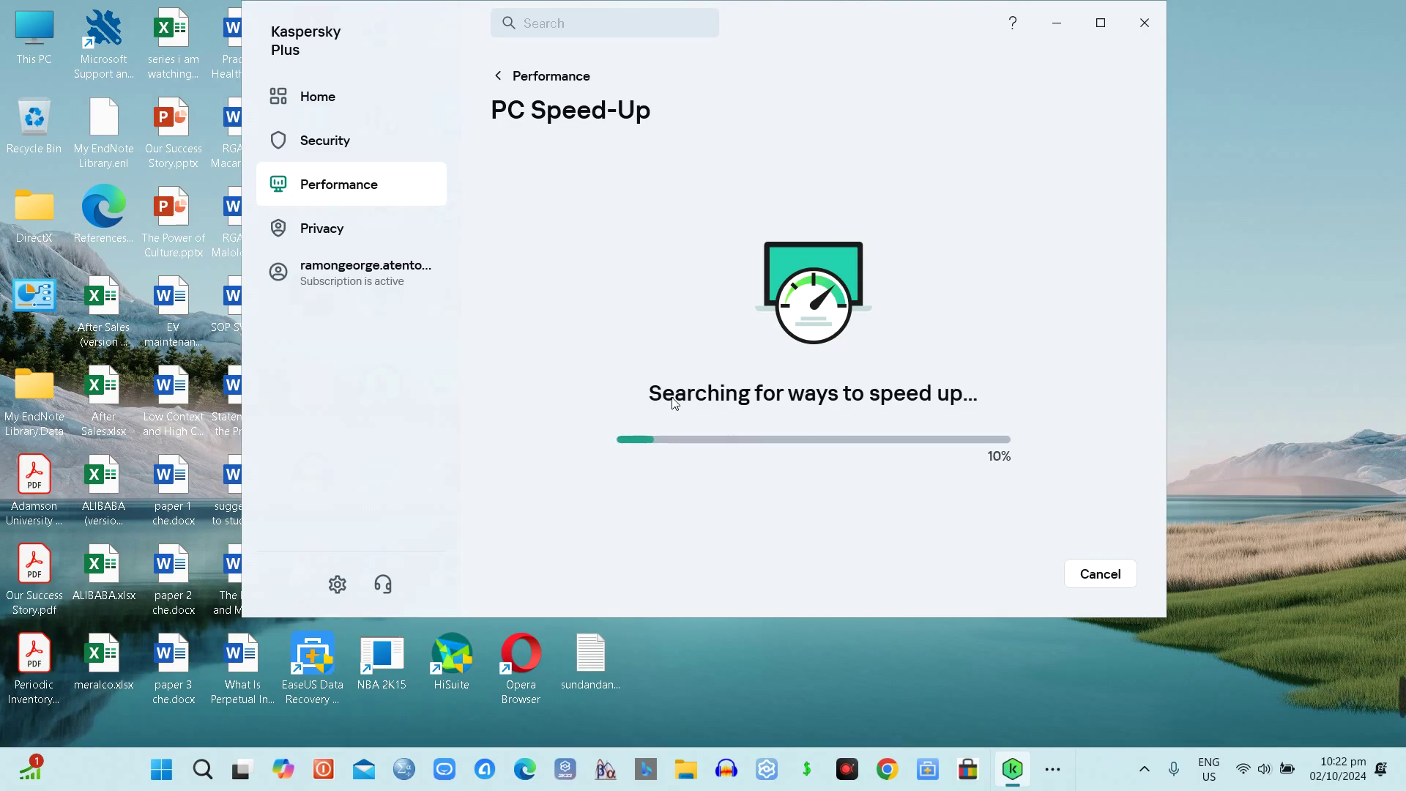
click(342, 104)
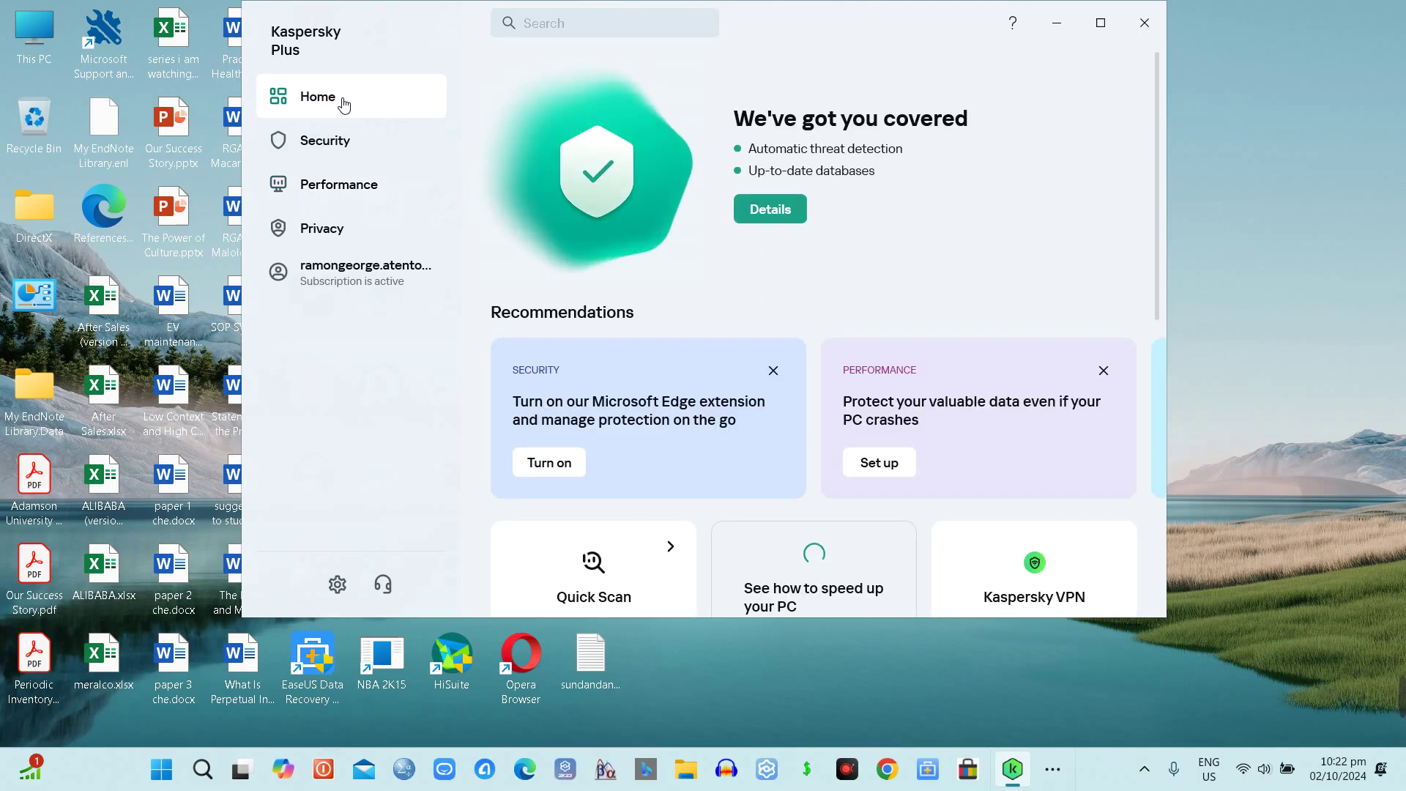
scroll(618, 418, down, 8)
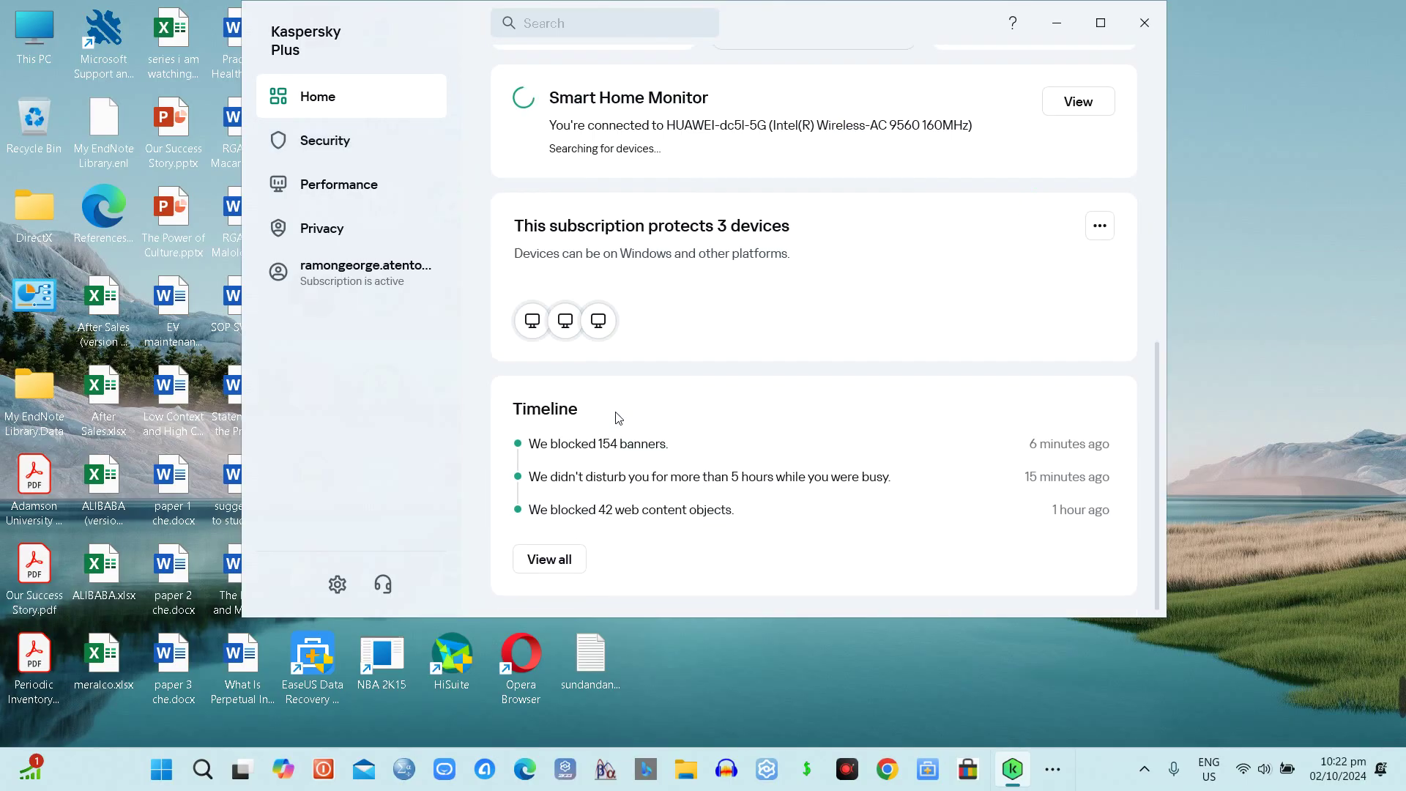
scroll(618, 418, up, 5)
scroll(618, 418, down, 5)
scroll(618, 418, up, 1)
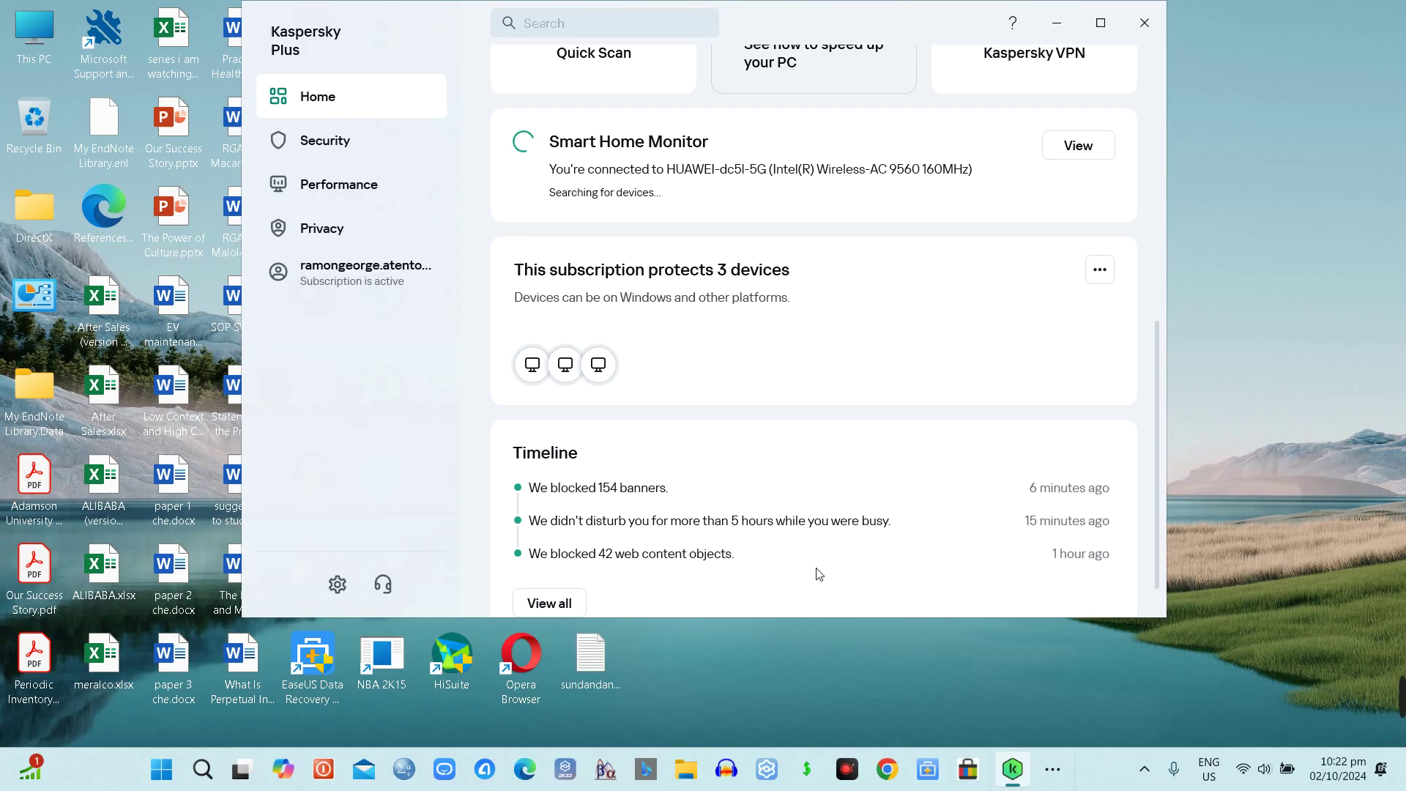
scroll(818, 573, down, 1)
scroll(818, 574, up, 8)
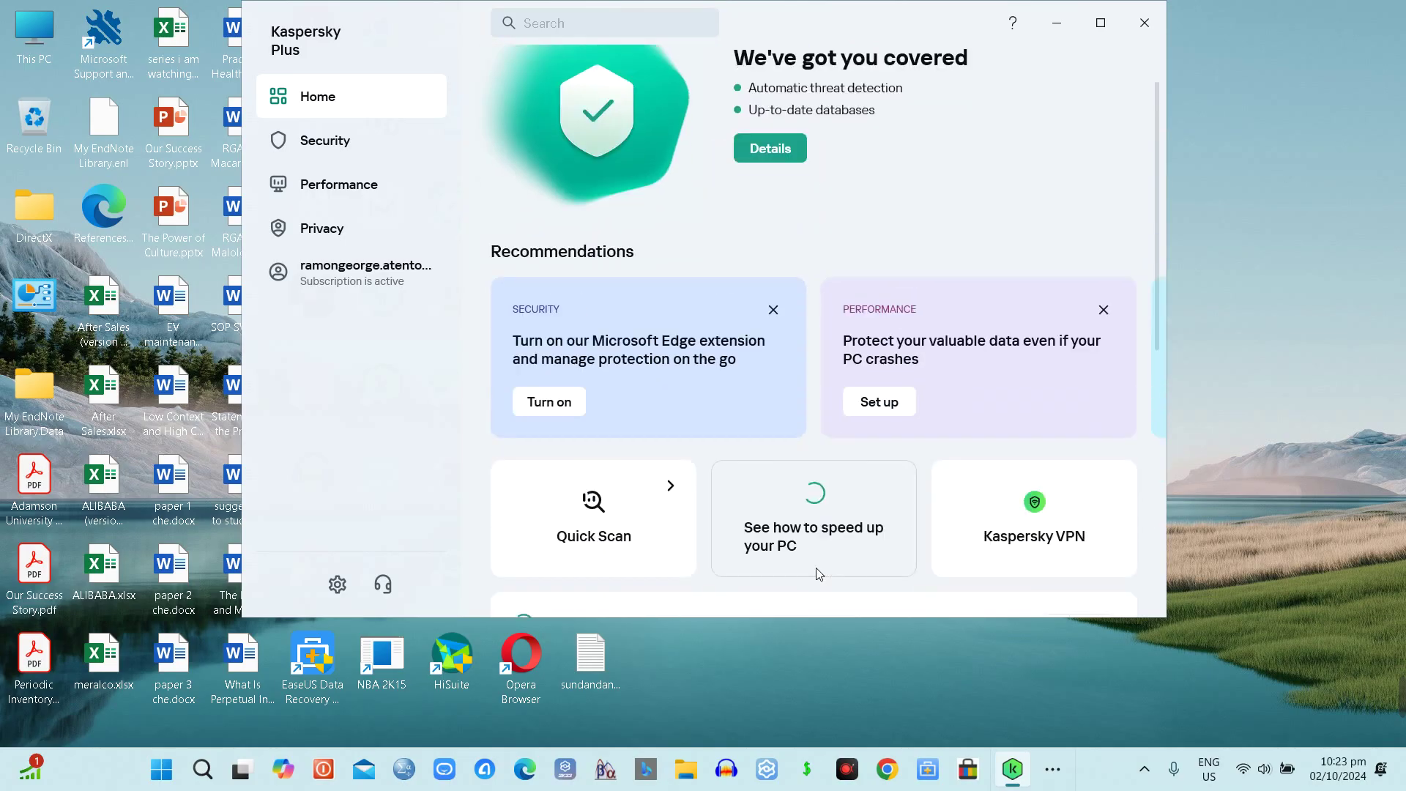
scroll(819, 574, down, 8)
scroll(821, 575, up, 2)
scroll(822, 575, up, 3)
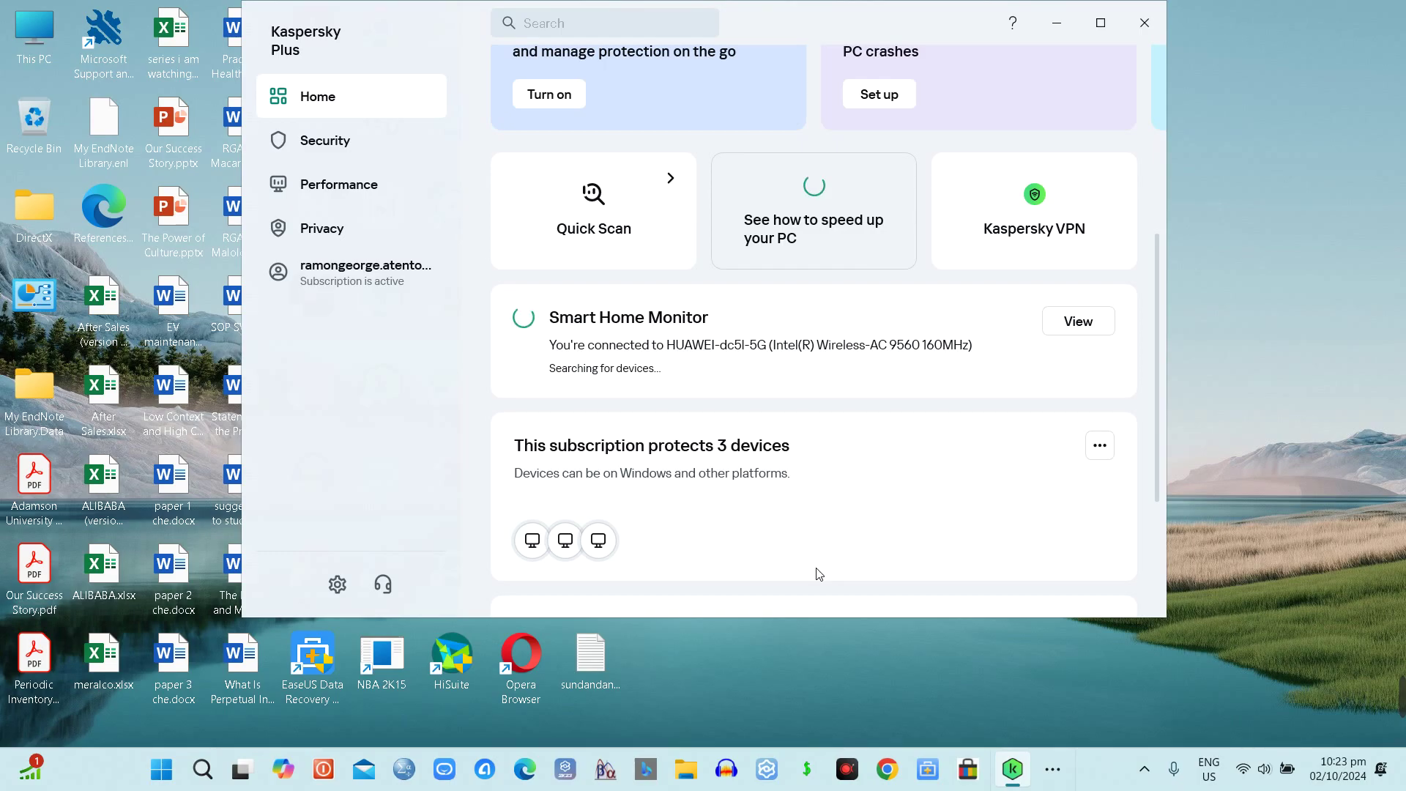
scroll(819, 574, up, 3)
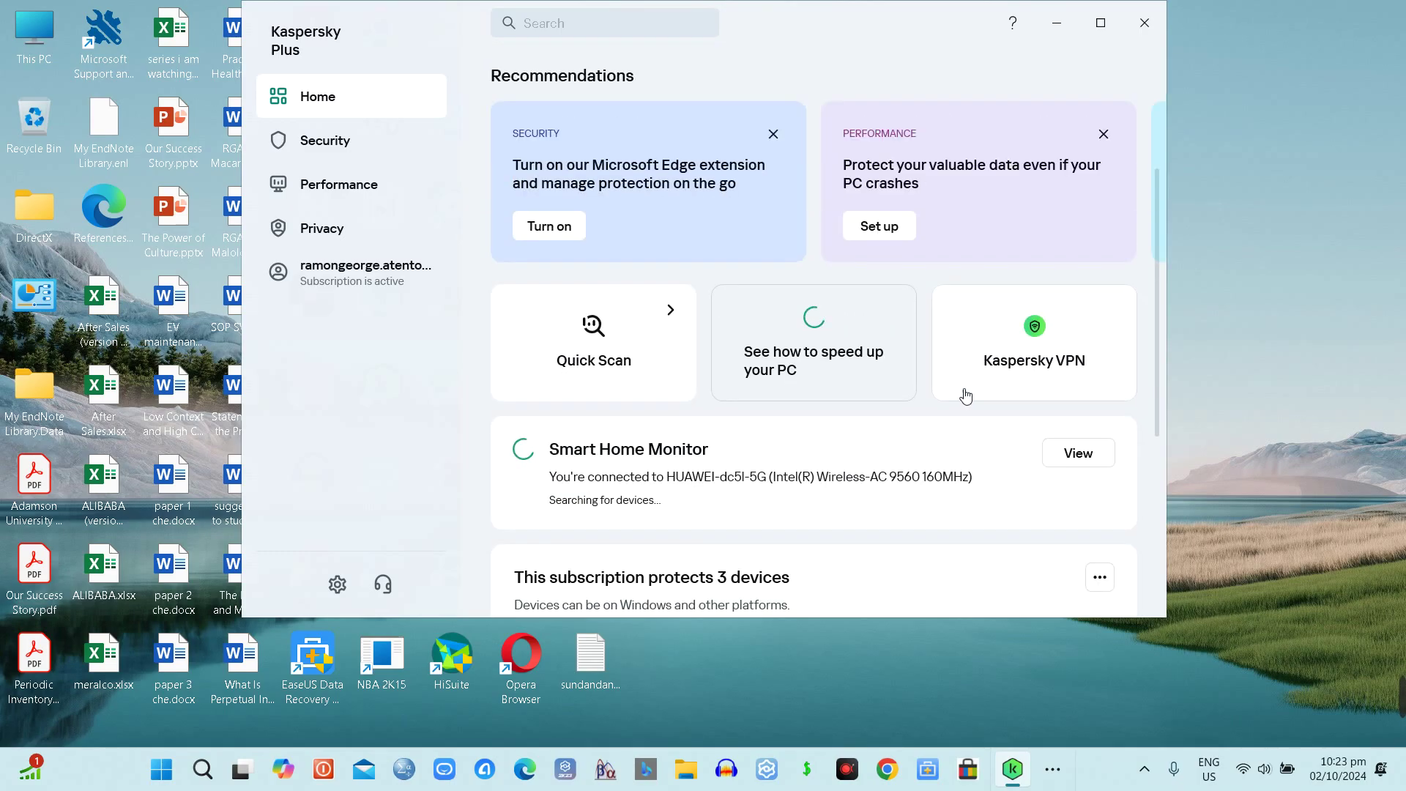
Clean up the unused system files and fix the Windows registry issues found by PC Speed-Up, and close Kaspersky.
click(1049, 784)
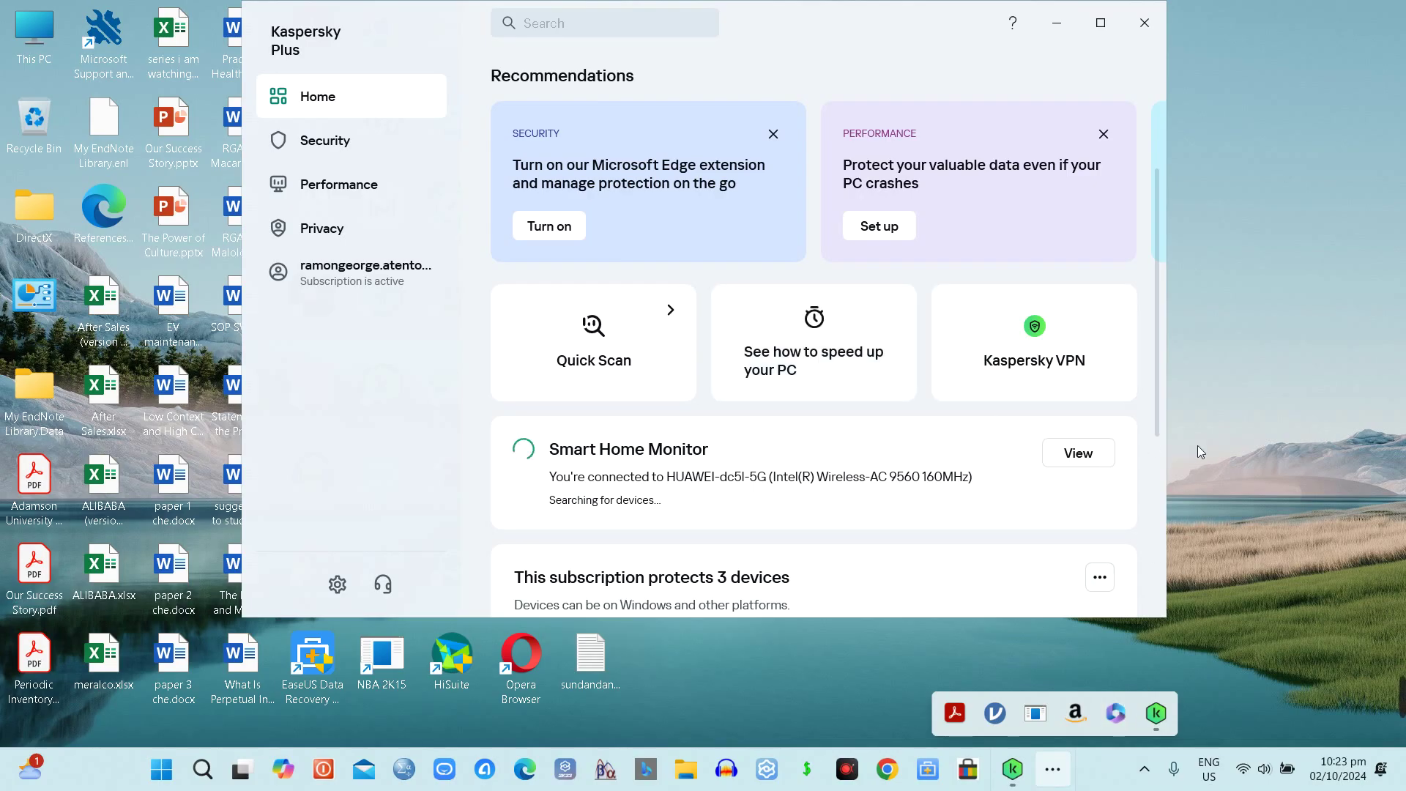
click(806, 335)
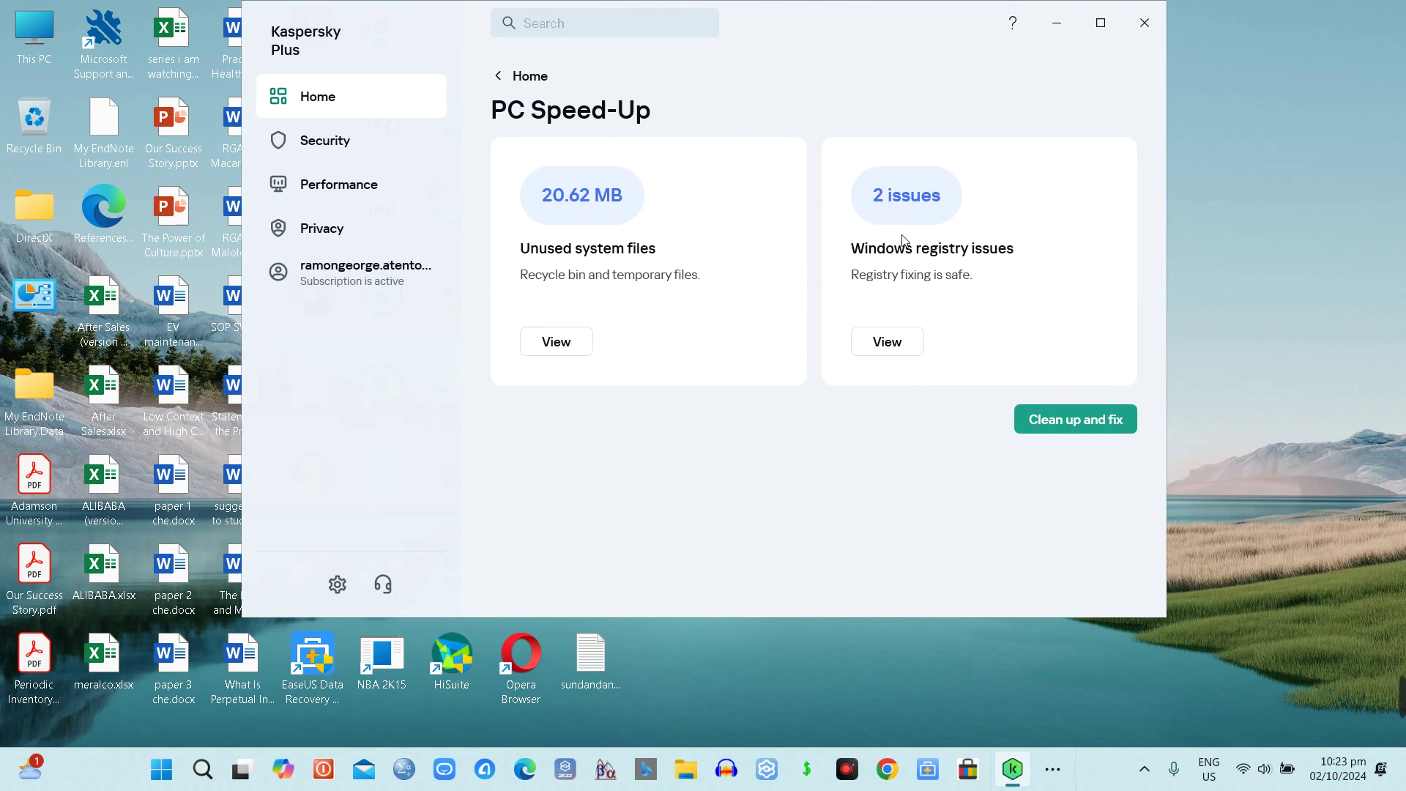
click(1046, 419)
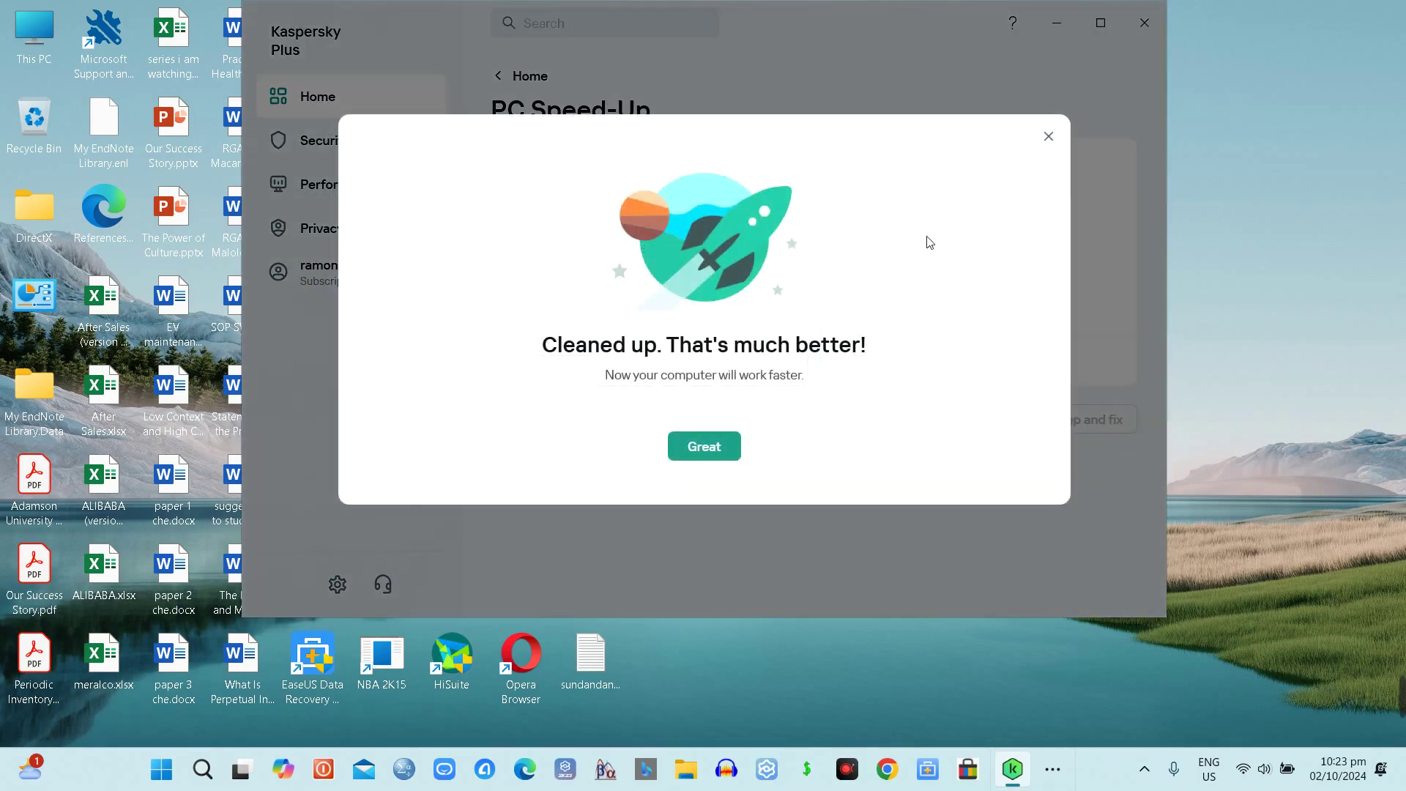
click(692, 450)
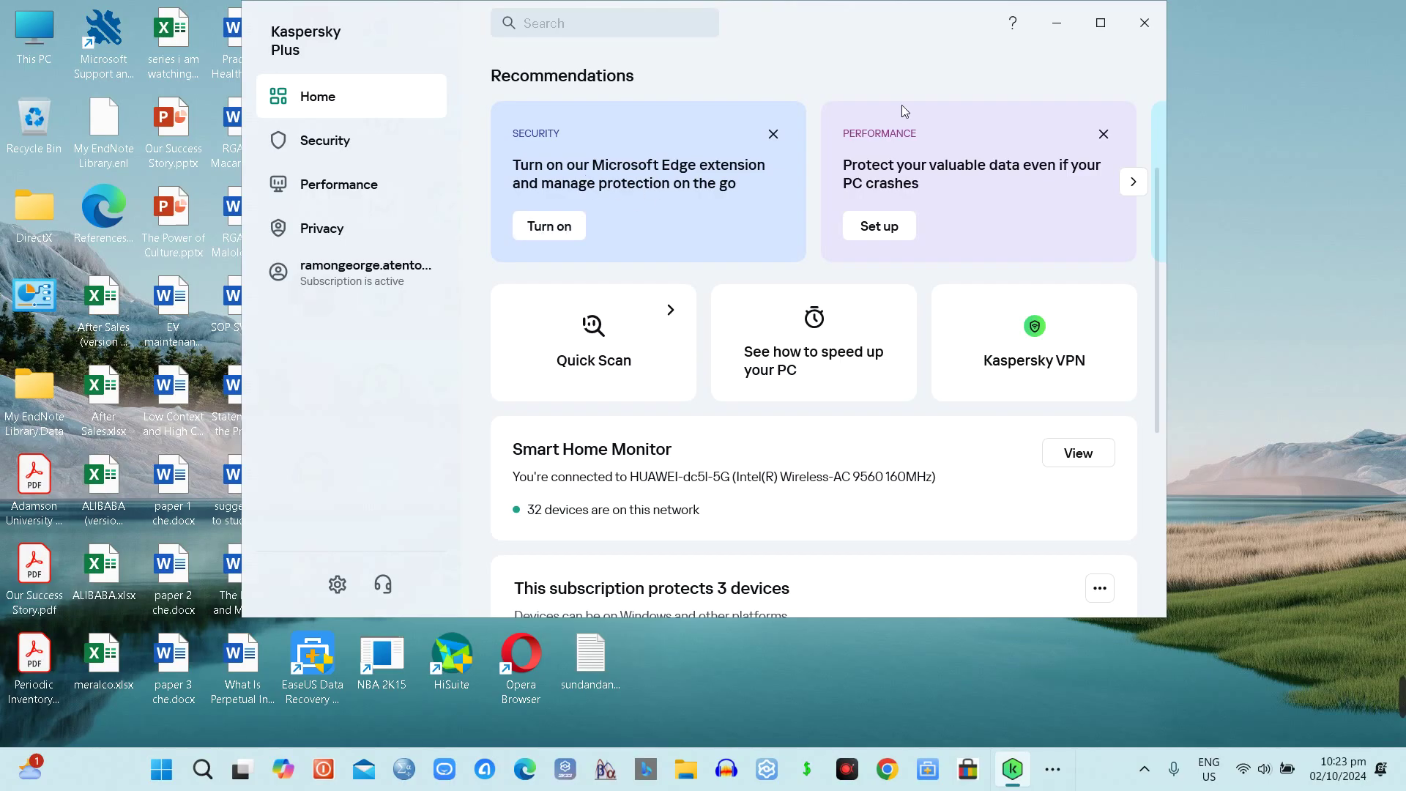
click(1147, 26)
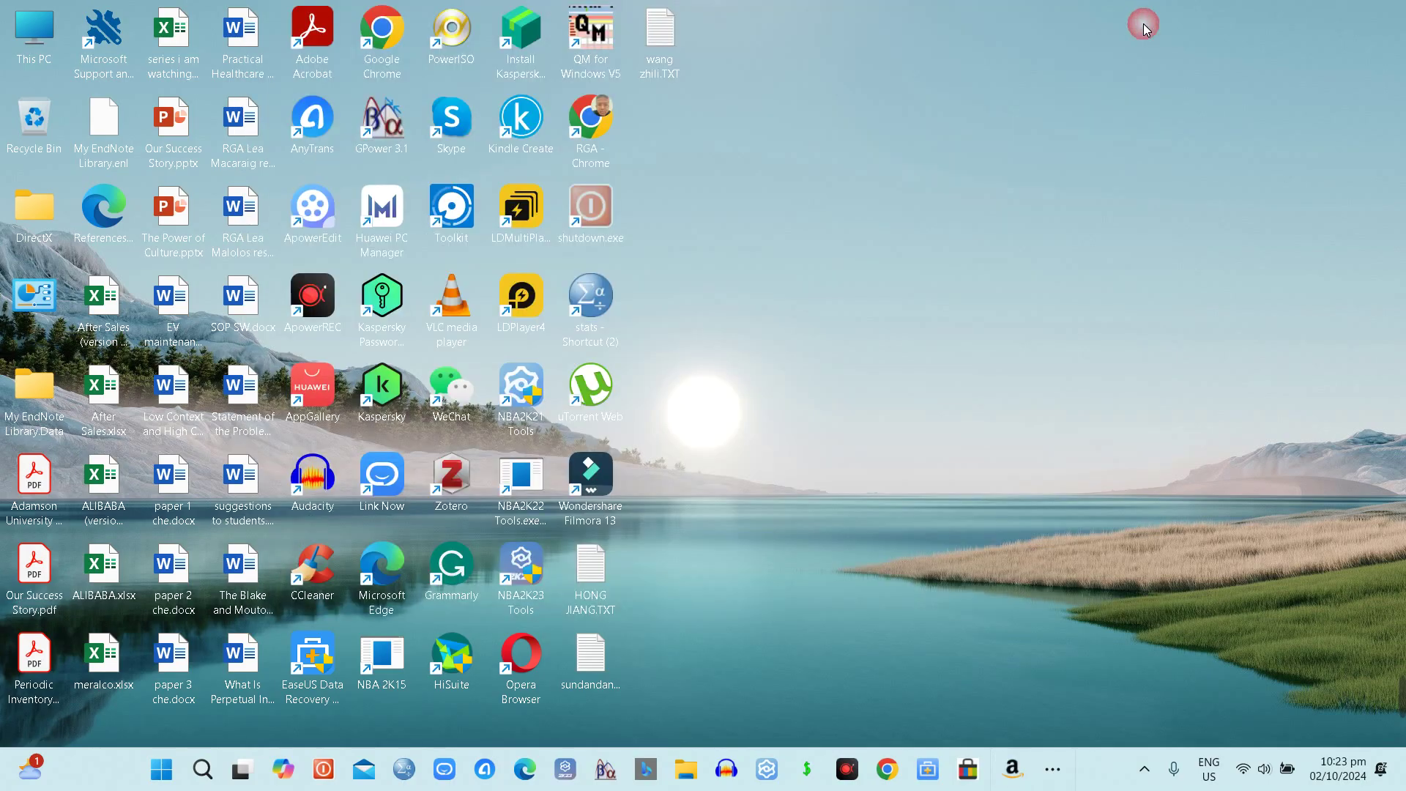
mouse_move(1161, 676)
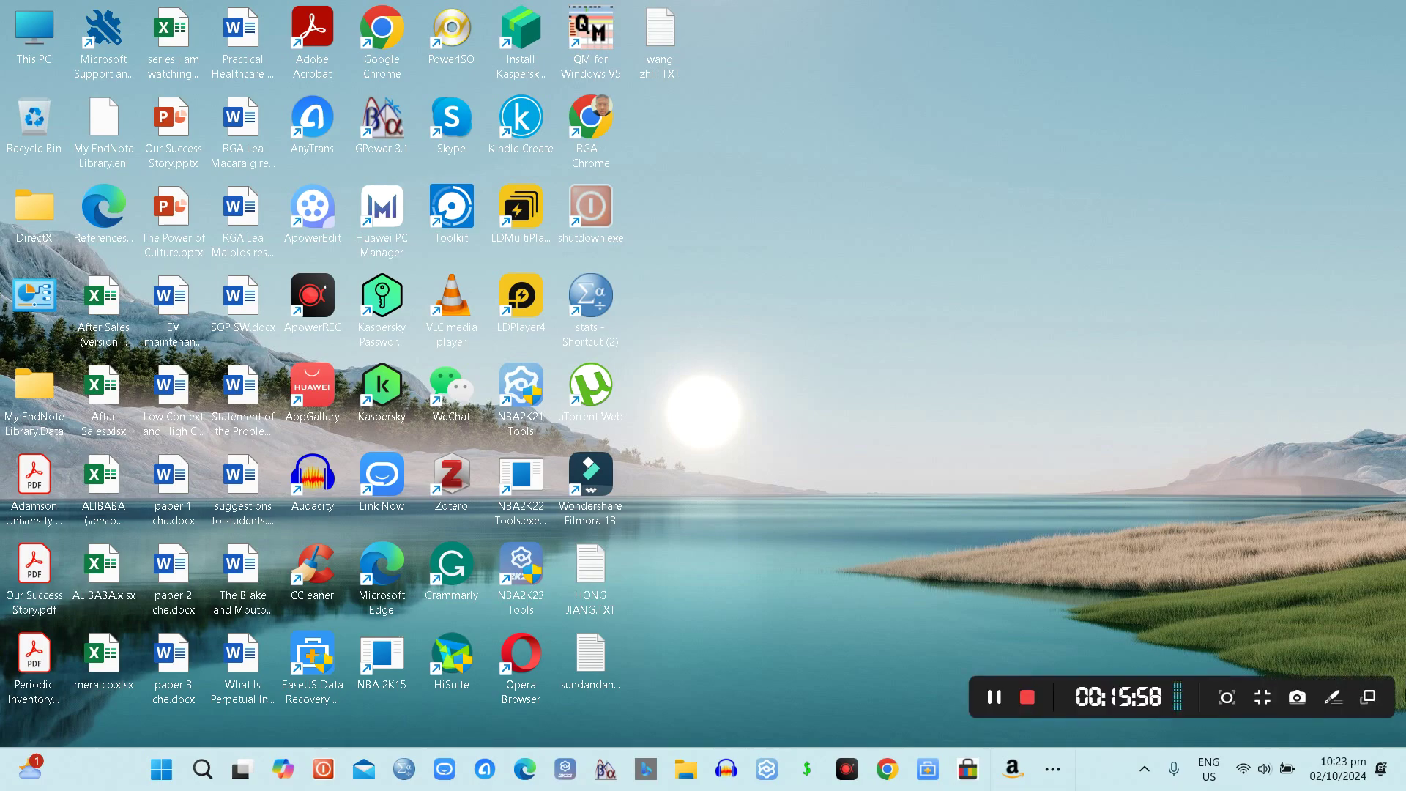